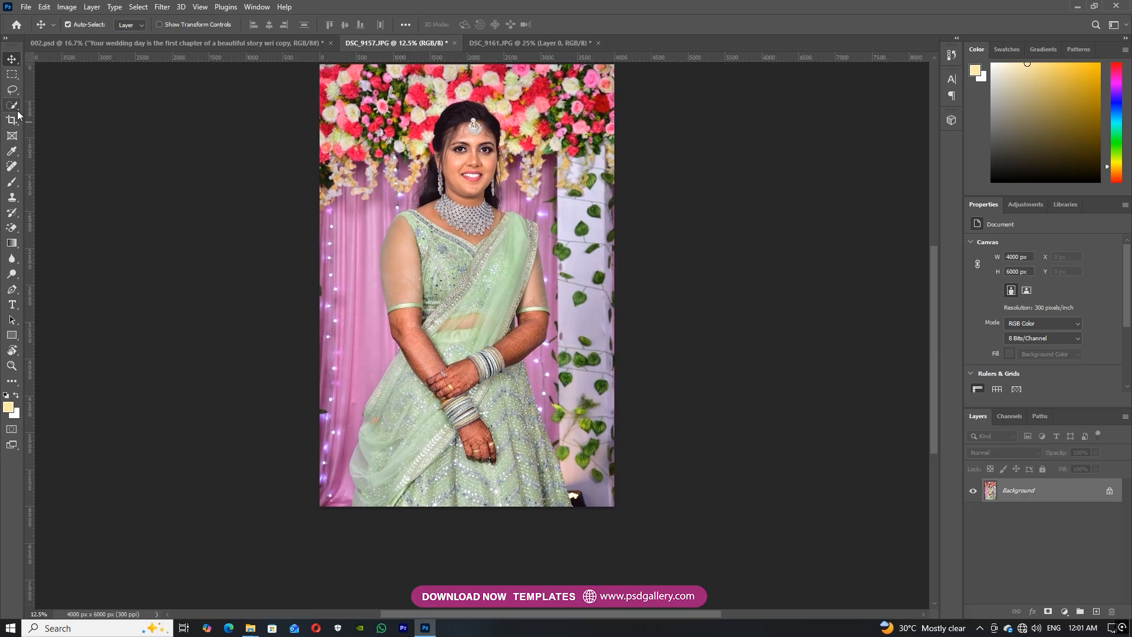
Step: Select the bride in DSC_9157.JPG with Select Subject, then add the missed spot beside her neck to the selection
click(339, 24)
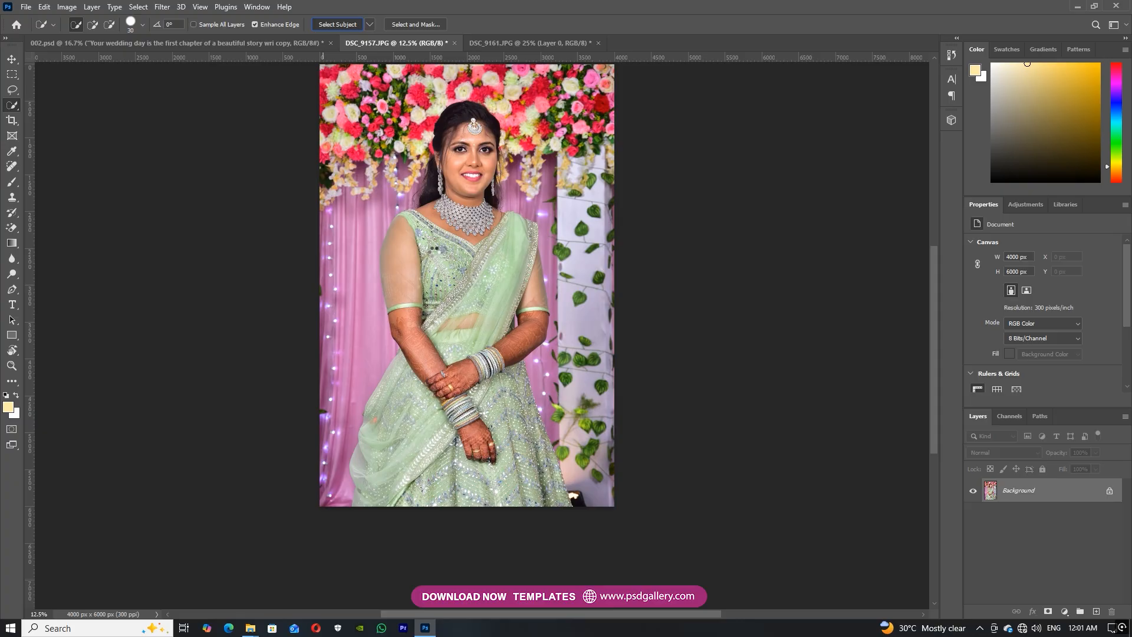
scroll(485, 349, up, 1)
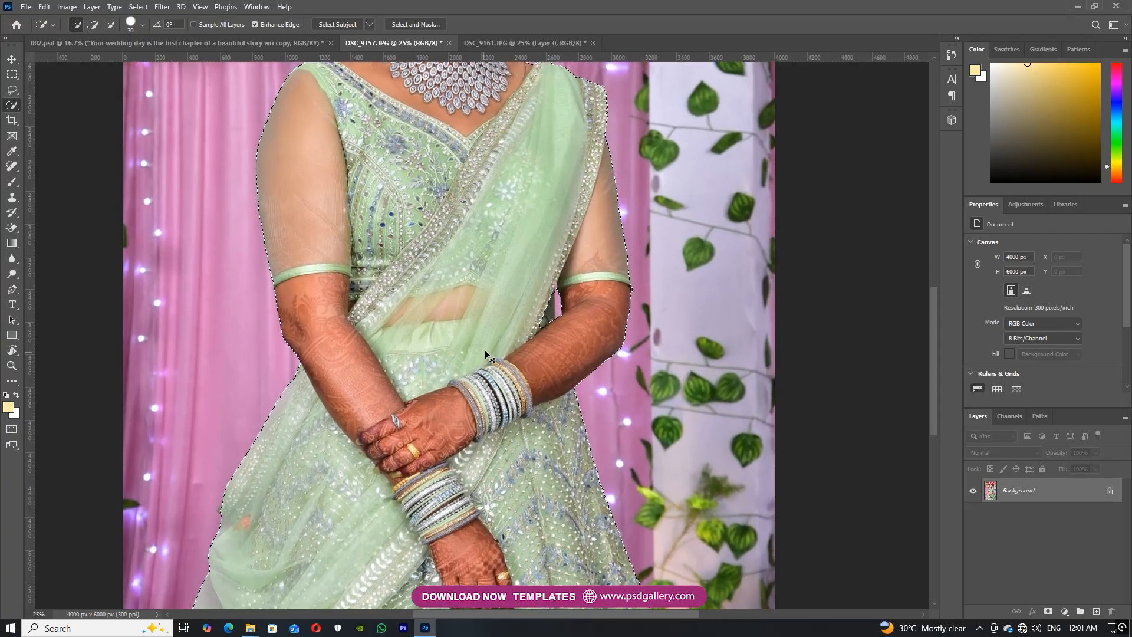
scroll(484, 349, up, 1)
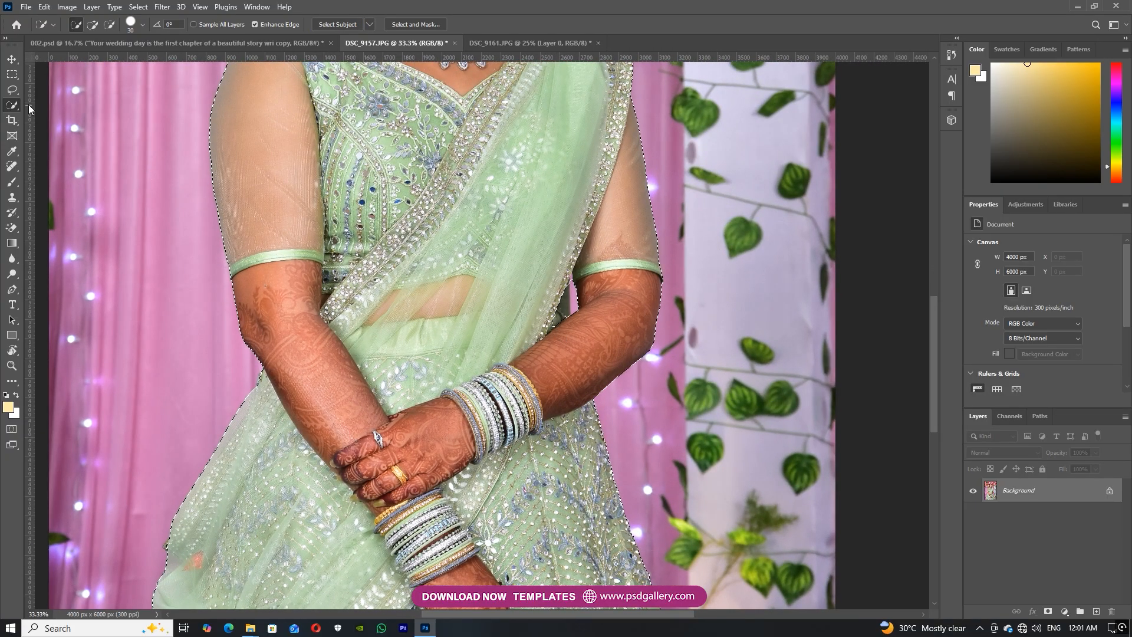
click(94, 25)
drag(473, 188, 469, 320)
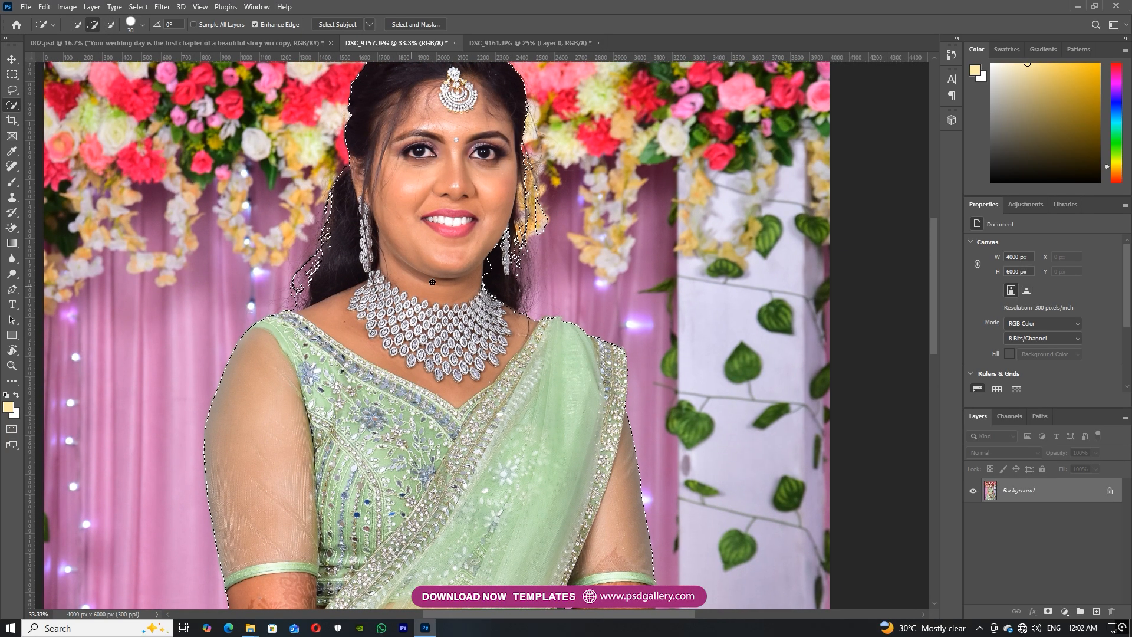
drag(506, 258, 504, 288)
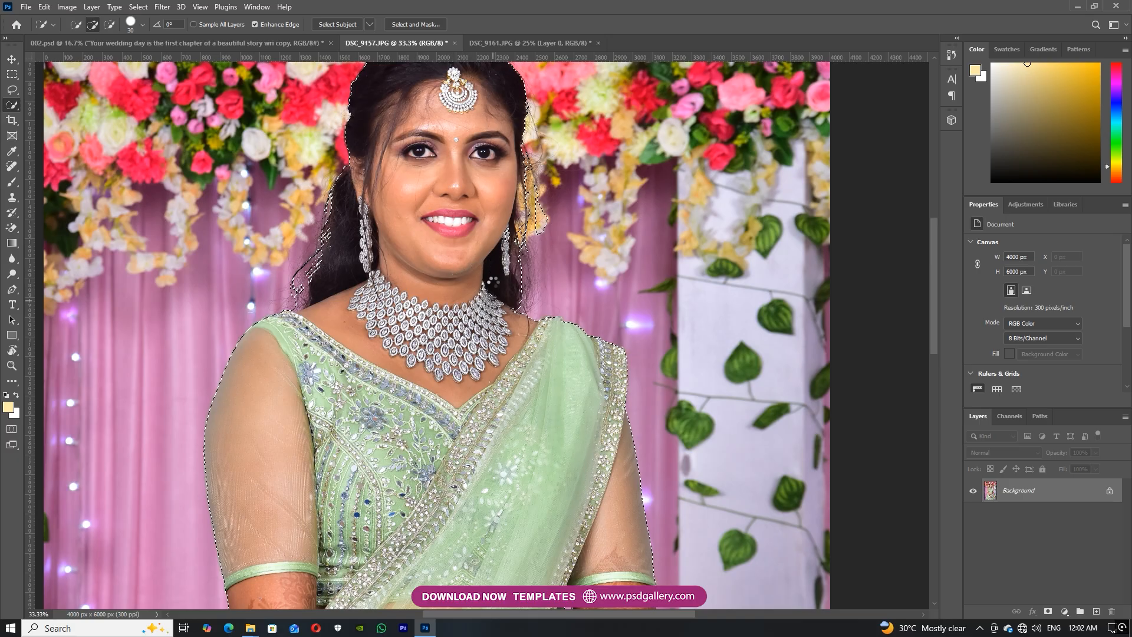
drag(452, 192, 446, 287)
scroll(390, 352, down, 4)
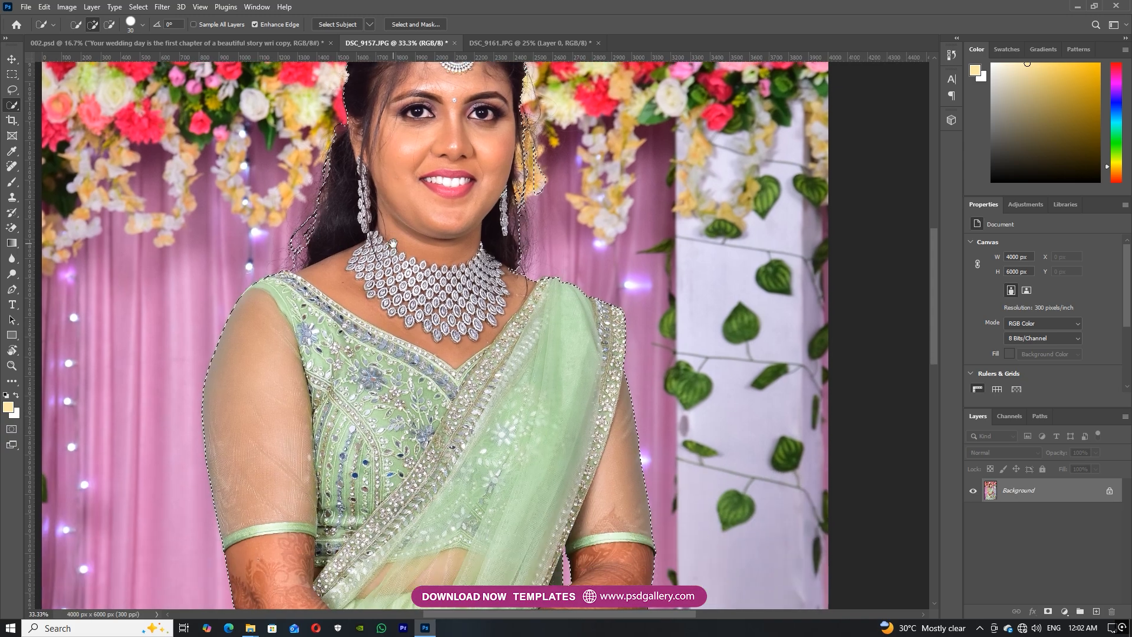
key(ctrl+minus)
Step: Copy the selected bride onto a new layer and bring that cutout into 002.psd
key(ctrl+j)
scroll(374, 354, down, 3)
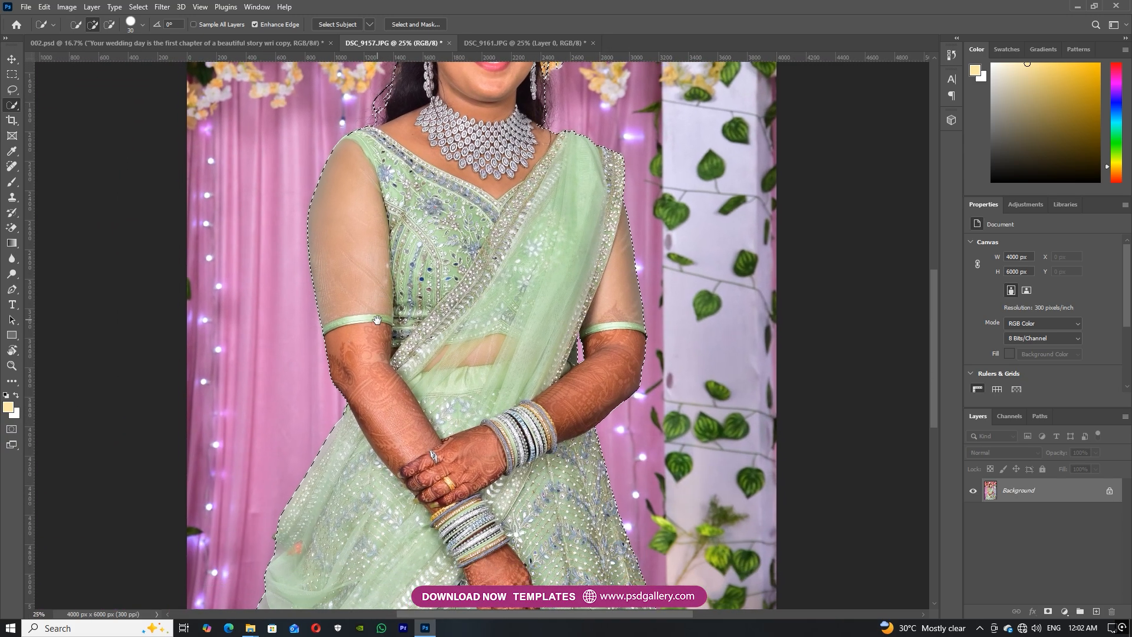
key(v)
drag(537, 316, 663, 363)
Step: Scale down the bride cutout proportionally and place it in front of the paper flowers on the right-hand page
key(ctrl+t)
drag(818, 122, 770, 201)
drag(695, 306, 700, 269)
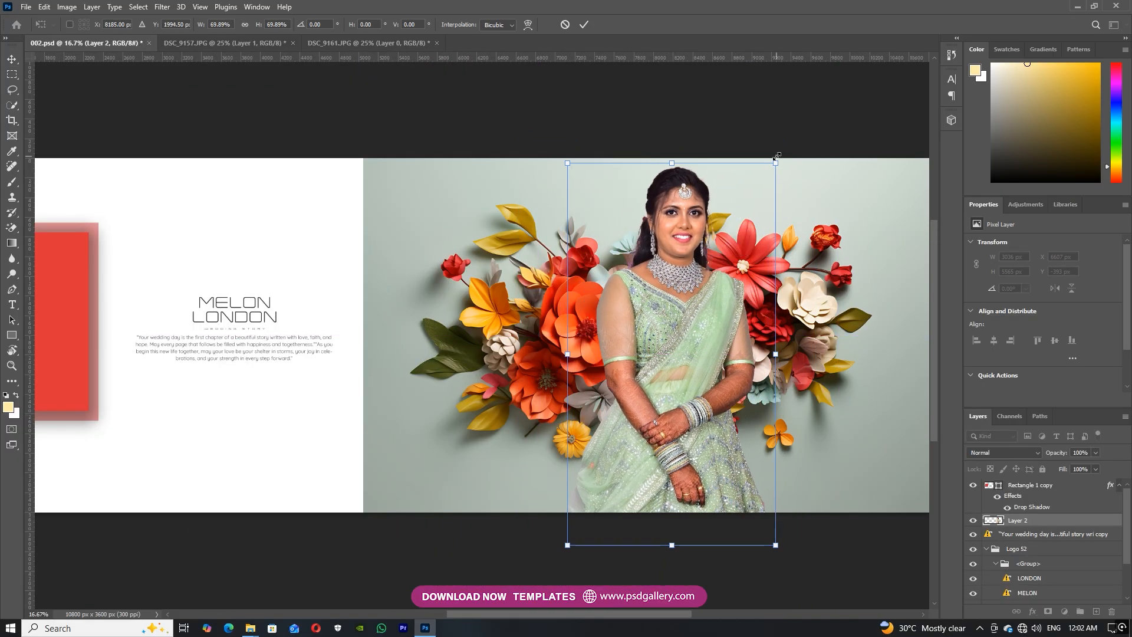
drag(776, 156, 759, 195)
drag(720, 238, 589, 308)
key(Return)
Step: Enlarge the bride cutout on the flower page proportionally to 104.59%
click(710, 224)
key(ctrl+plus)
key(ctrl+t)
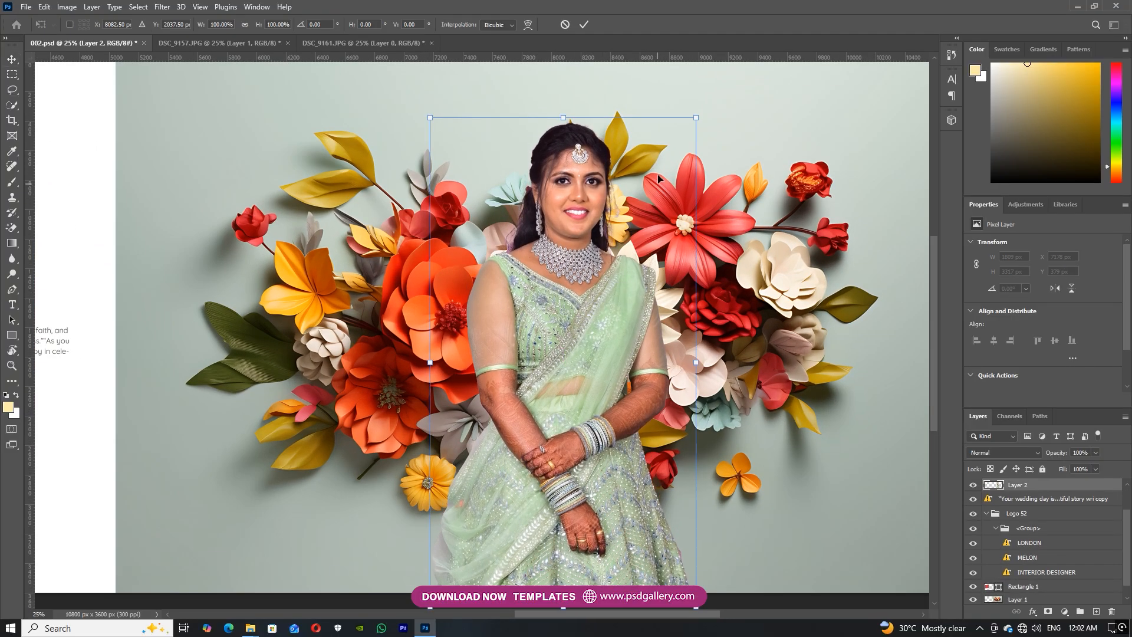
drag(694, 120, 702, 100)
key(Return)
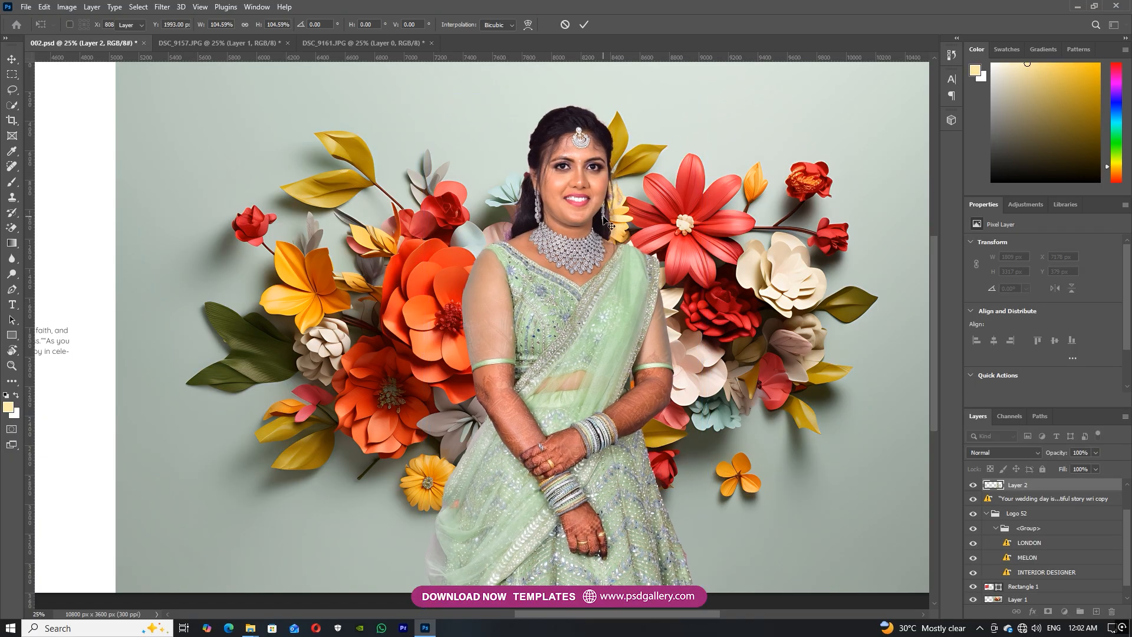
key(ctrl+minus)
ctrl+click(603, 218)
drag(602, 219, 527, 204)
Step: Add a new empty layer and place it directly beneath the standing bride's layer
key(ctrl+plus)
right_click(471, 286)
click(488, 292)
click(489, 292)
click(1095, 612)
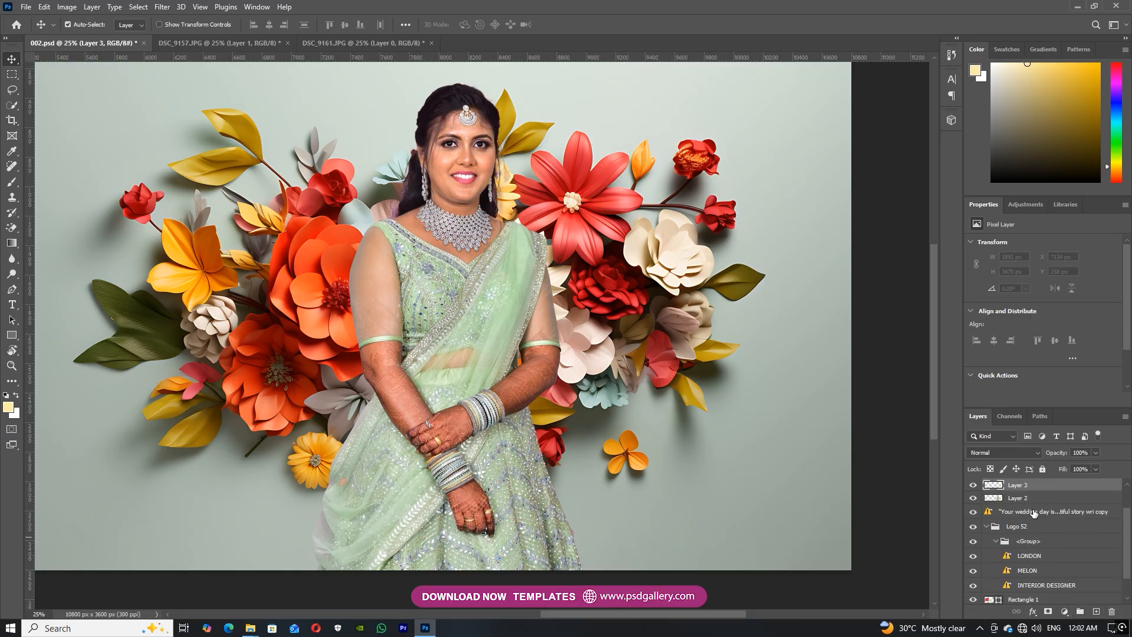
drag(1032, 489, 1032, 504)
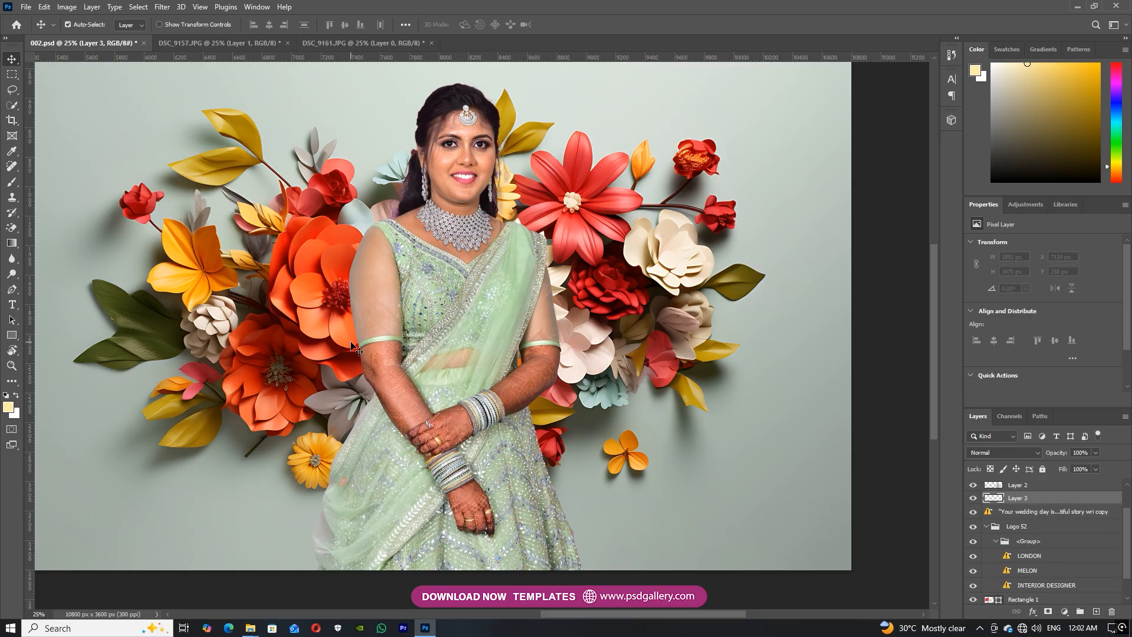
Step: Paint a soft pale-yellow brush dab behind the standing bride's head and enlarge it into a 2740 px wide glow
key(b)
click(371, 205)
key(ctrl+t)
mouse_move(378, 198)
mouse_down()
mouse_move(701, 113)
mouse_move(472, 222)
mouse_up()
key(Return)
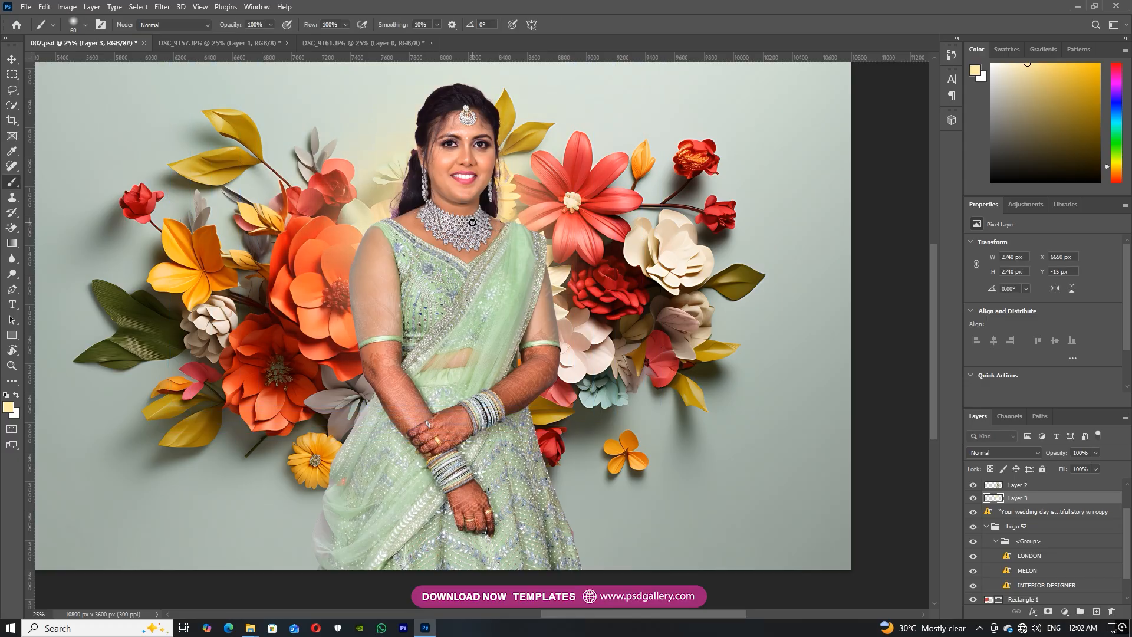
Step: Set the glow layer's blend mode to Screen and shift its hue to +37 with Hue/Saturation
key(ctrl+minus)
click(1002, 452)
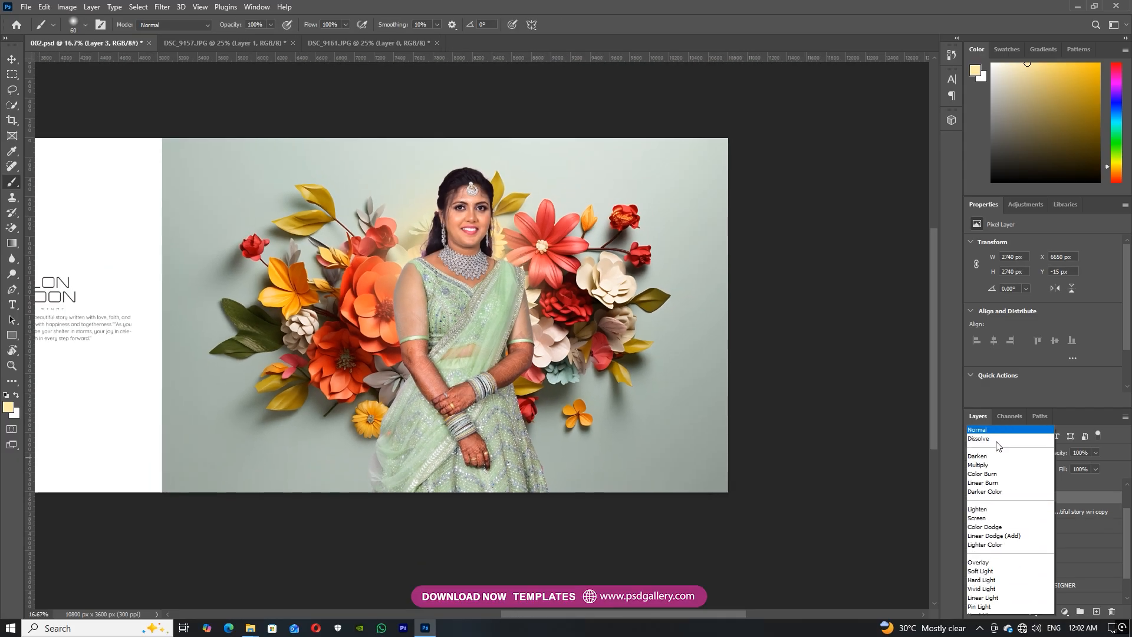
click(994, 423)
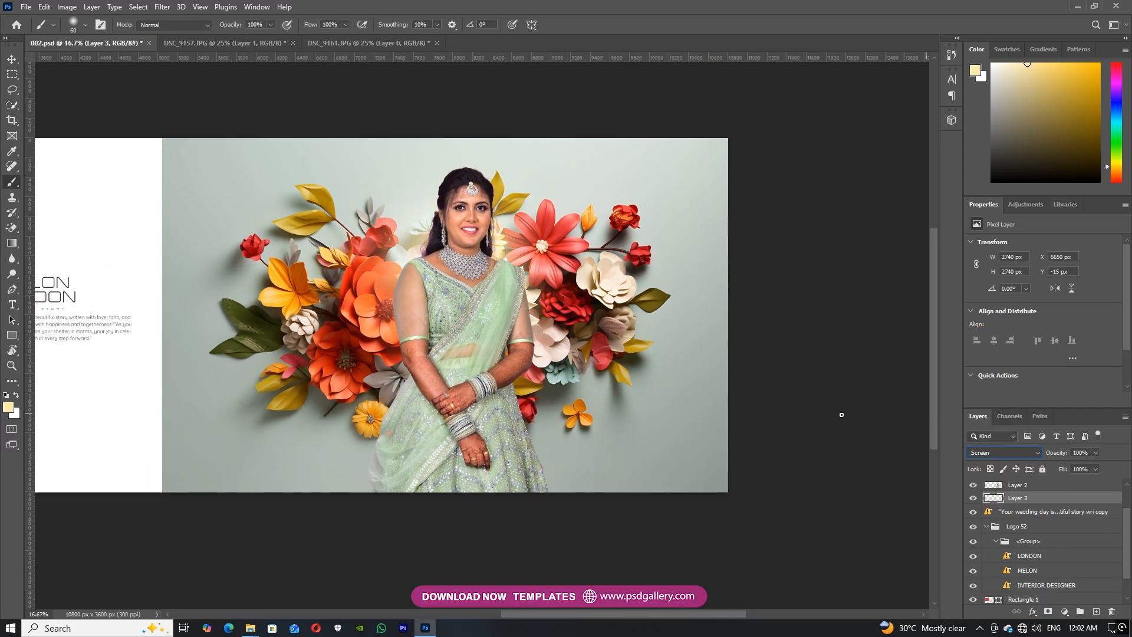
key(ctrl+u)
drag(886, 260, 911, 271)
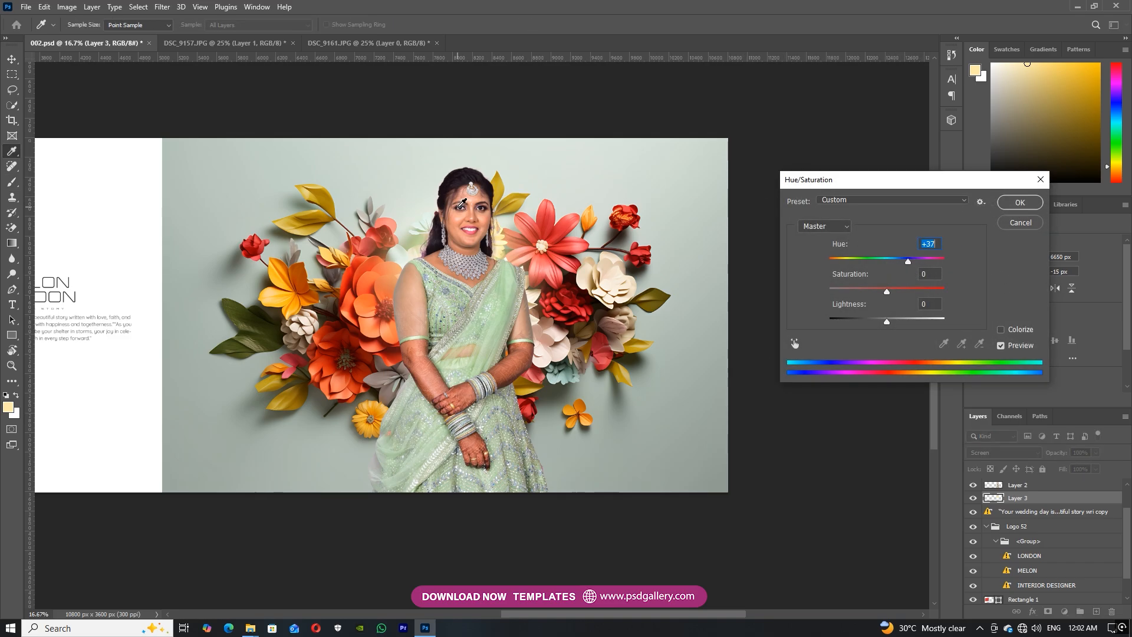
click(1019, 203)
Step: Enlarge the glow behind the standing bride to 3058 × 3058 px
key(ctrl+t)
mouse_move(589, 137)
mouse_down()
mouse_move(607, 135)
mouse_move(670, 80)
mouse_move(609, 144)
mouse_up()
key(Return)
key(b)
key(ctrl+plus)
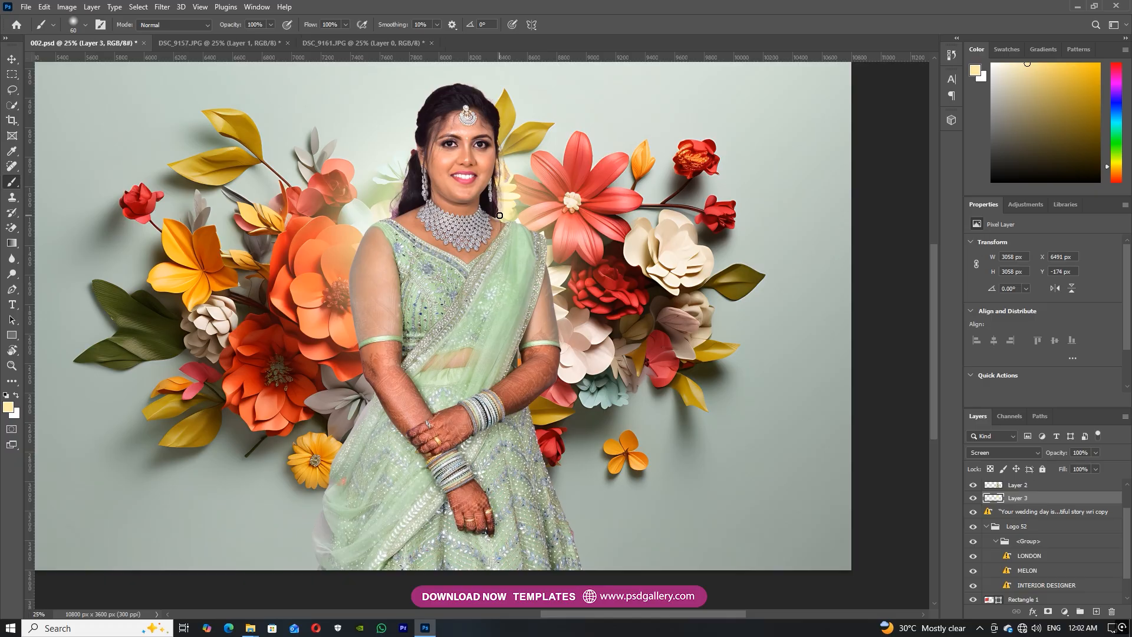
Step: Select the Rectangle 1 copy layer, the inner red square on the left-hand page
key(v)
right_click(467, 215)
click(495, 220)
key(ctrl+minus)
drag(238, 218, 524, 201)
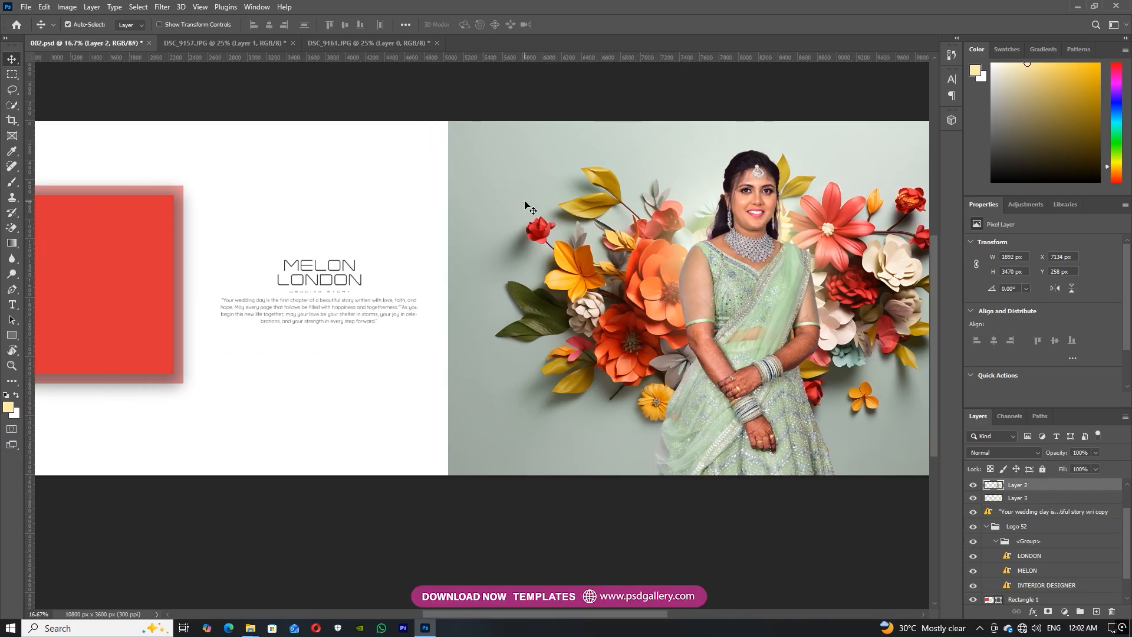
key(ctrl+plus)
scroll(391, 252, left, 5)
right_click(294, 258)
click(319, 263)
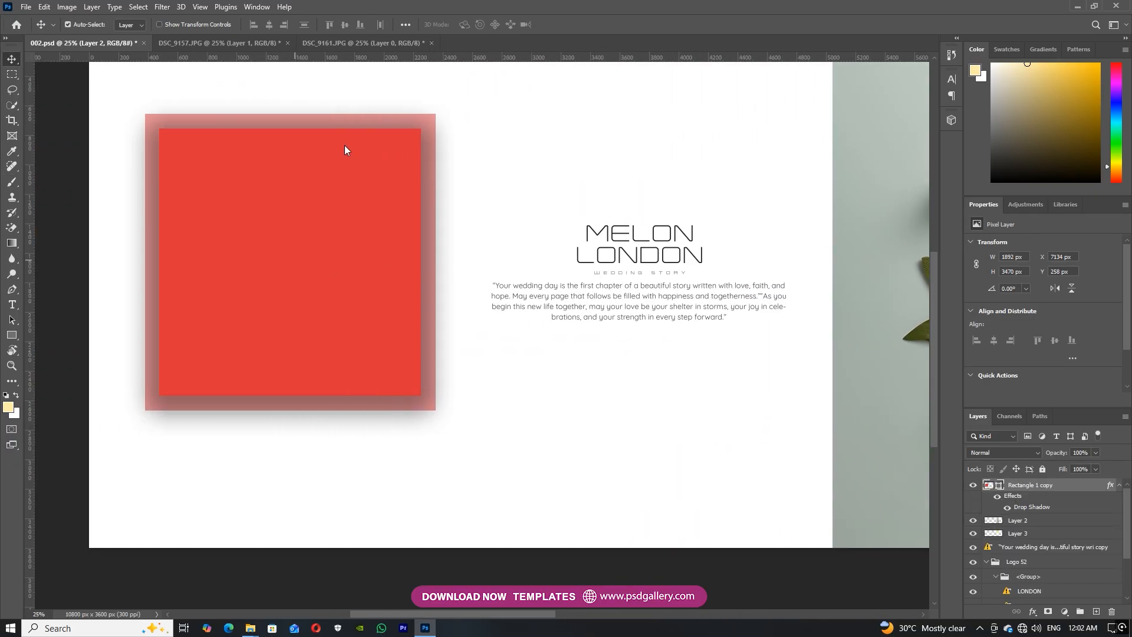
Step: Select the bride in DSC_9161.JPG with Select Subject and transfer the cutout as a layer into 002.psd
click(349, 44)
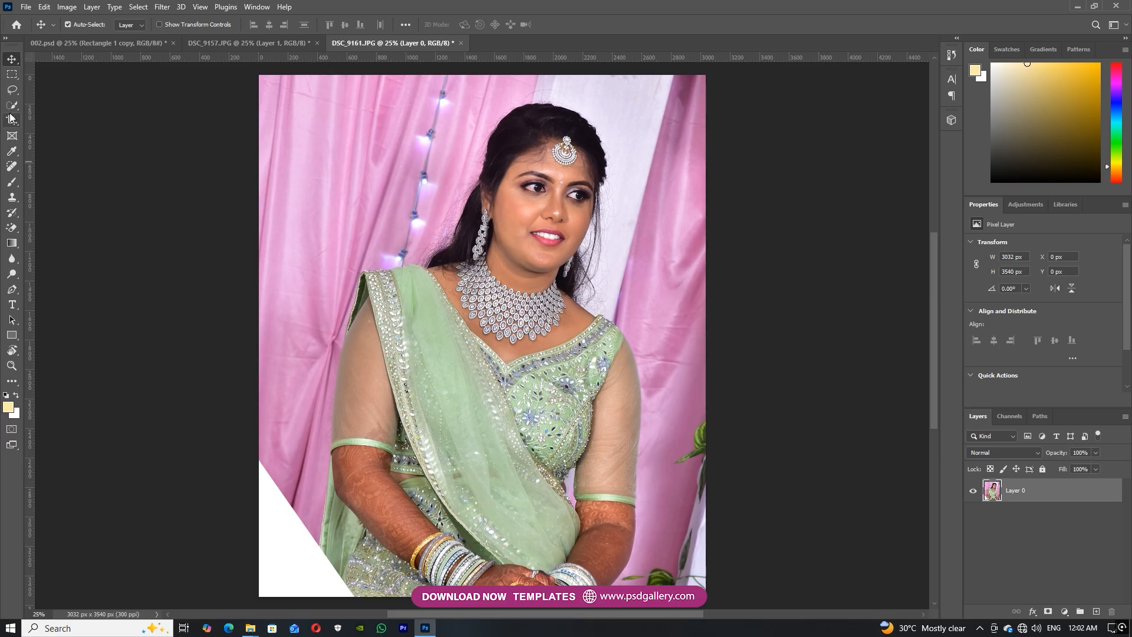
click(11, 106)
click(339, 28)
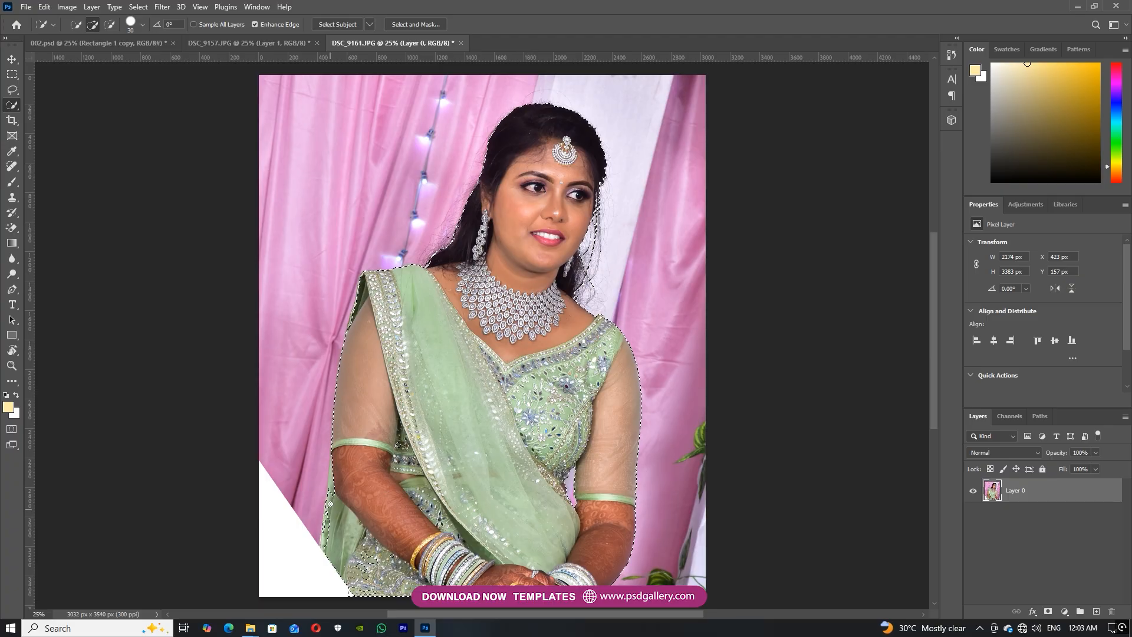
key(ctrl+j)
key(v)
drag(430, 447, 251, 333)
Step: Scale the seated bride cutout down to 1328 px wide over the red square and clip it to that square
key(ctrl+t)
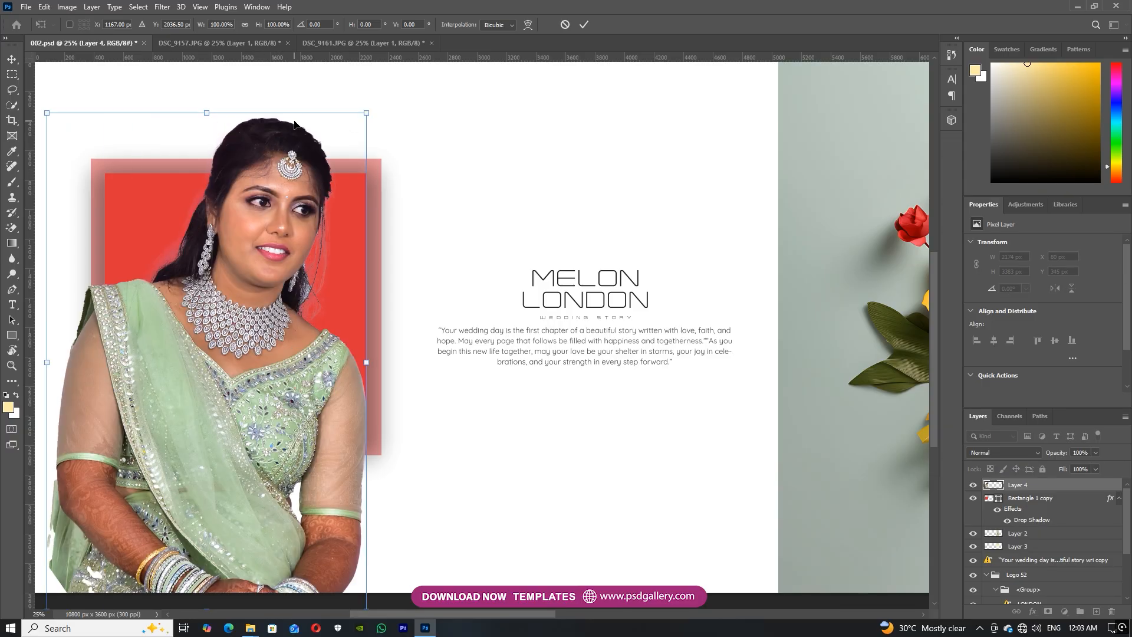
drag(367, 110, 145, 242)
drag(131, 390, 219, 277)
key(Return)
key(ctrl+alt+g)
Step: Enlarge the clipped bride cutout to 1352 px wide and reposition it inside the red square
key(ctrl+t)
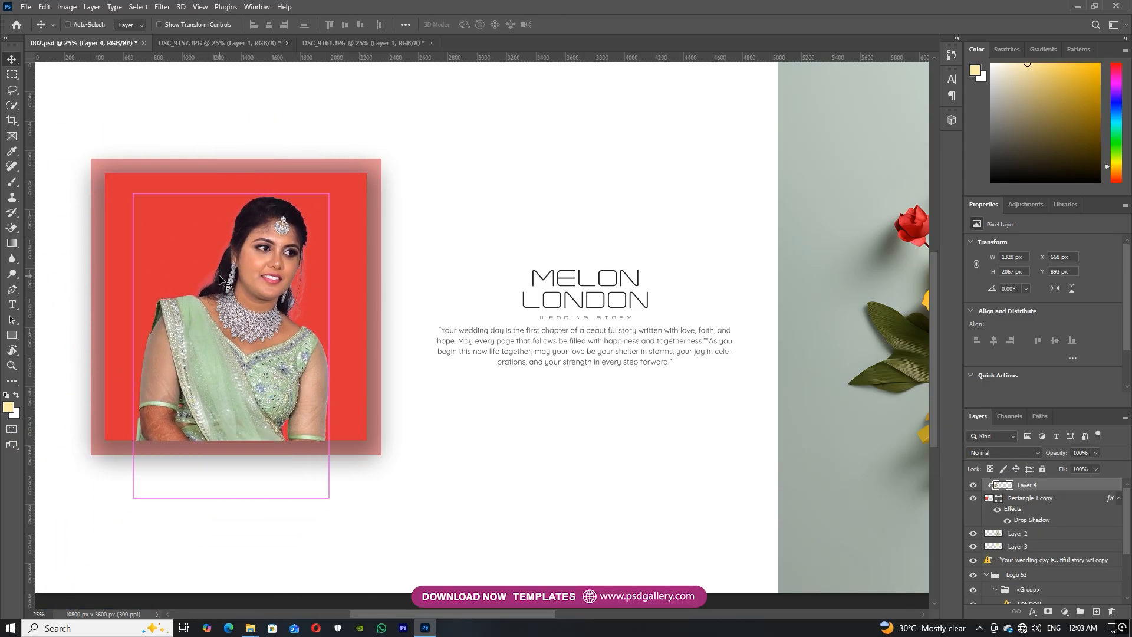
drag(316, 114, 268, 110)
drag(233, 273, 228, 276)
key(Return)
key(ctrl+minus)
key(ctrl+minus)
mouse_move(363, 326)
mouse_down()
mouse_move(293, 335)
mouse_move(381, 332)
mouse_up()
key(ctrl+plus)
Step: Add a new clipped layer between the Rectangle 1 copy square and the bride cutout
right_click(390, 291)
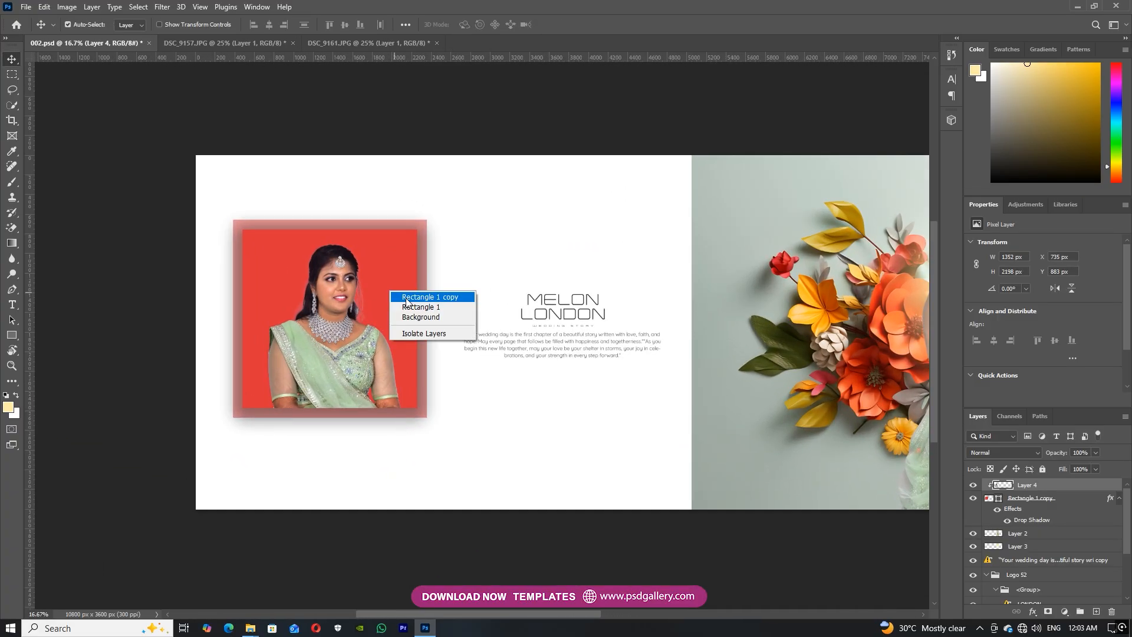
click(439, 297)
click(1096, 612)
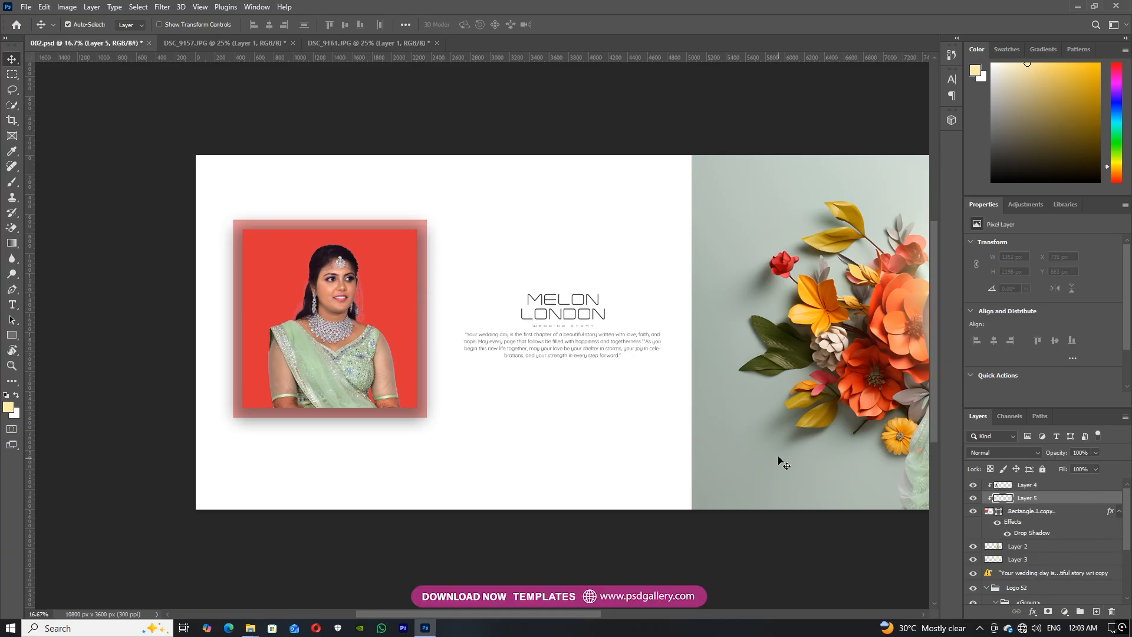
Step: Paint a soft pale-yellow dab behind the framed bride and enlarge it into a glow of 3231 × 3265 px
key(b)
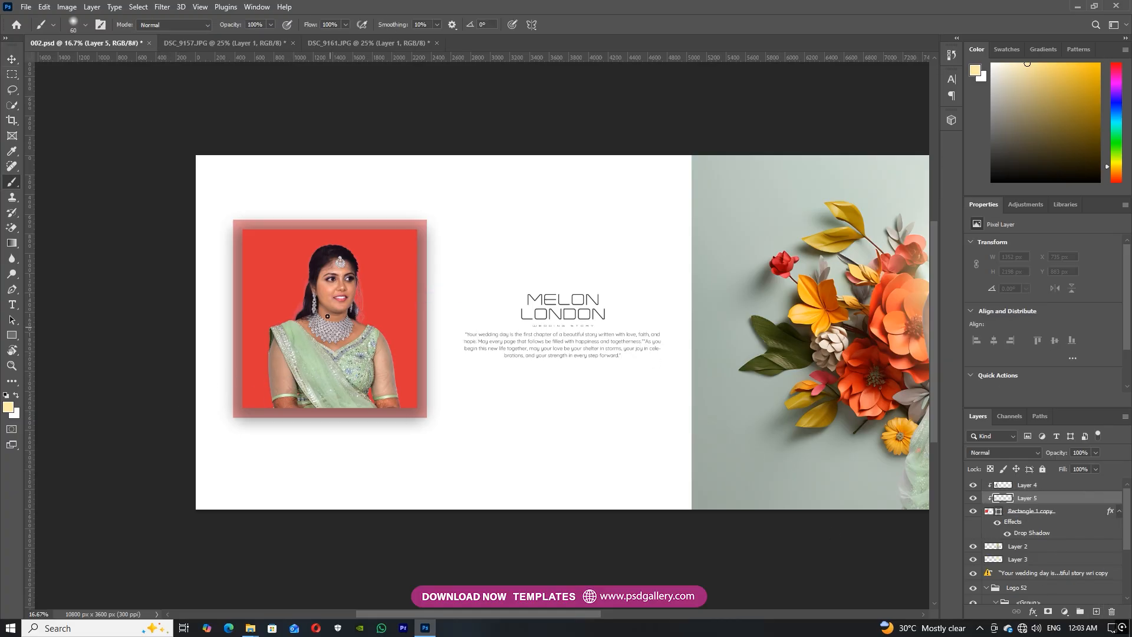
click(292, 279)
key(ctrl+t)
mouse_move(296, 274)
mouse_down()
mouse_move(535, 187)
mouse_move(319, 278)
mouse_move(368, 303)
mouse_up()
key(Return)
key(v)
key(ctrl+t)
drag(433, 193, 493, 134)
key(Return)
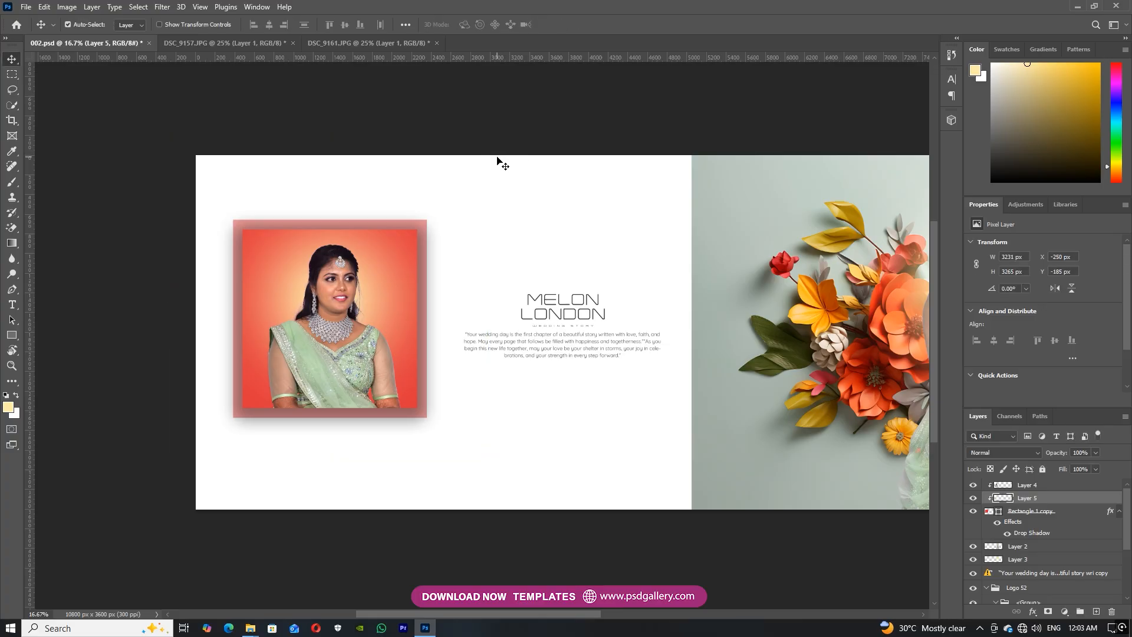
Step: Examine the framed portrait on the left-hand page and the standing bride on the flower page up close
key(ctrl+minus)
key(ctrl+plus)
key(ctrl+plus)
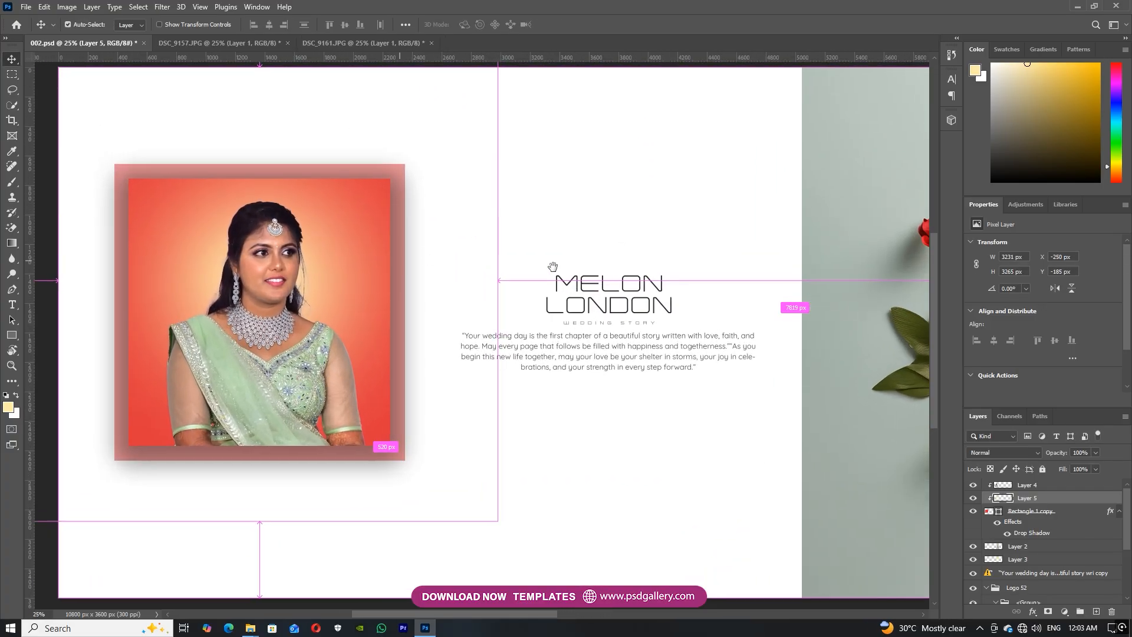
drag(495, 267, 747, 278)
key(ctrl+plus)
right_click(525, 268)
click(554, 274)
drag(583, 292, 542, 297)
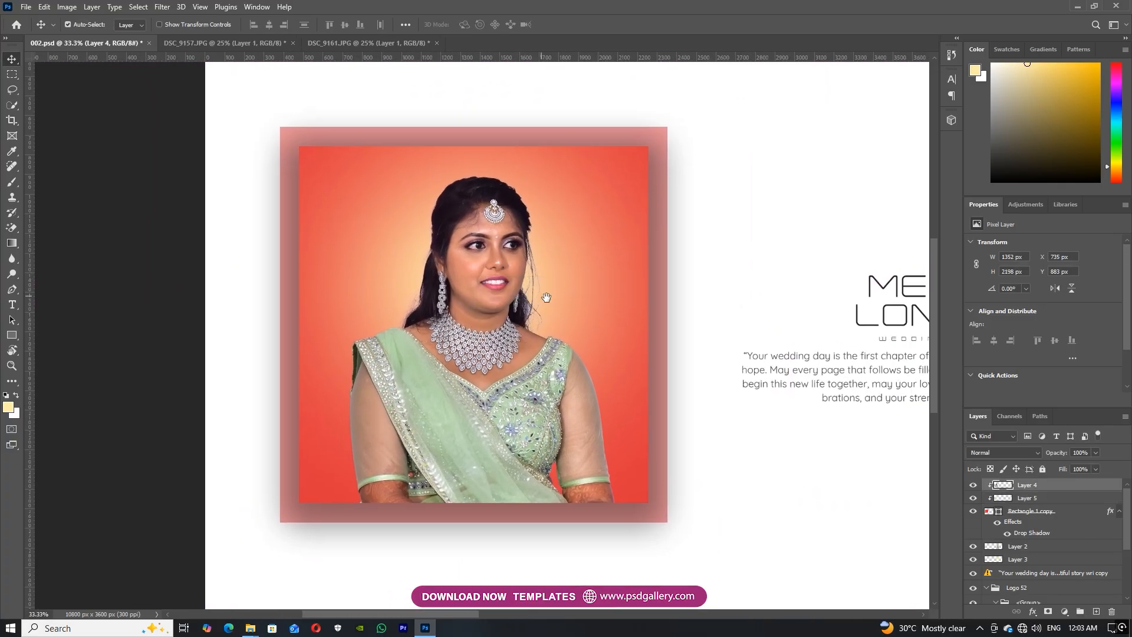
scroll(519, 286, right, 15)
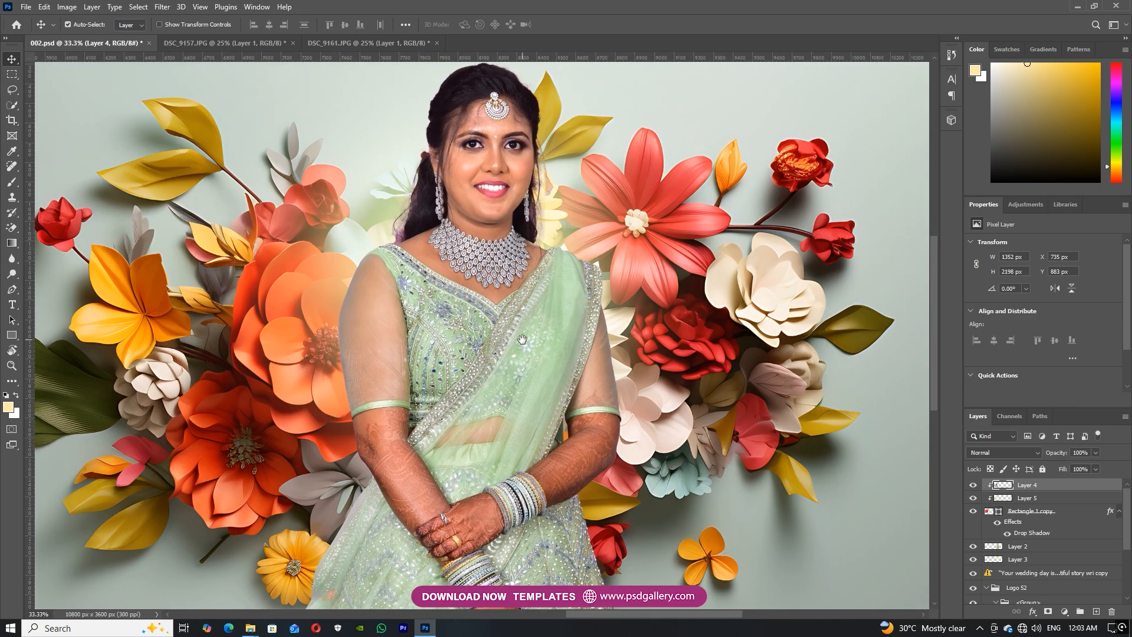
scroll(521, 333, right, 2)
key(ctrl+minus)
click(655, 356)
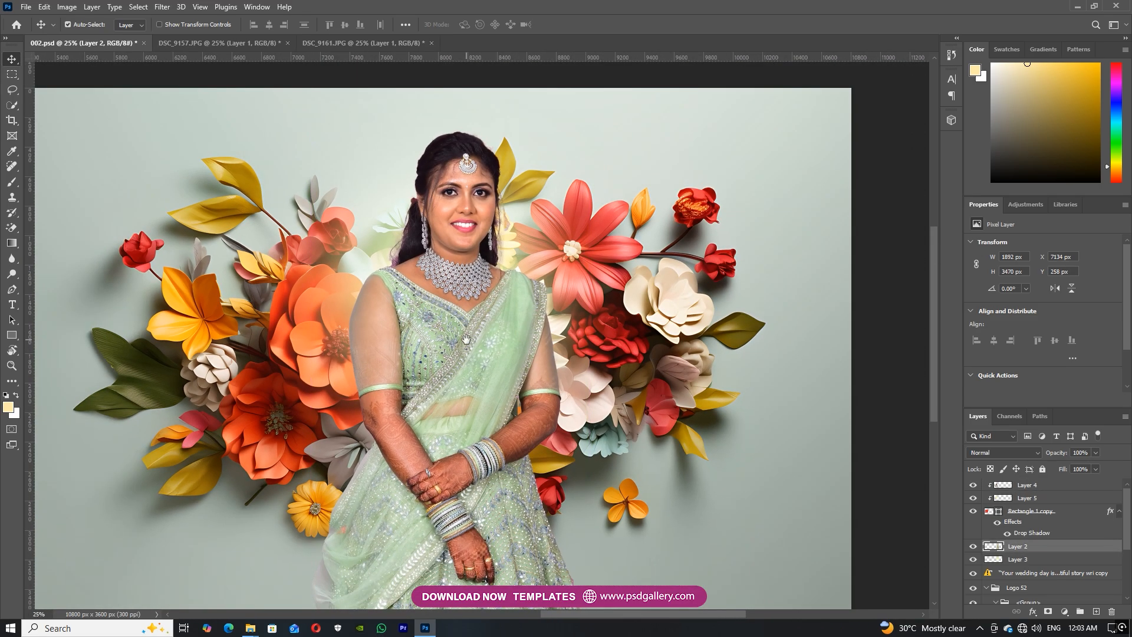
drag(467, 339, 559, 317)
right_click(557, 316)
click(580, 321)
drag(182, 321, 660, 315)
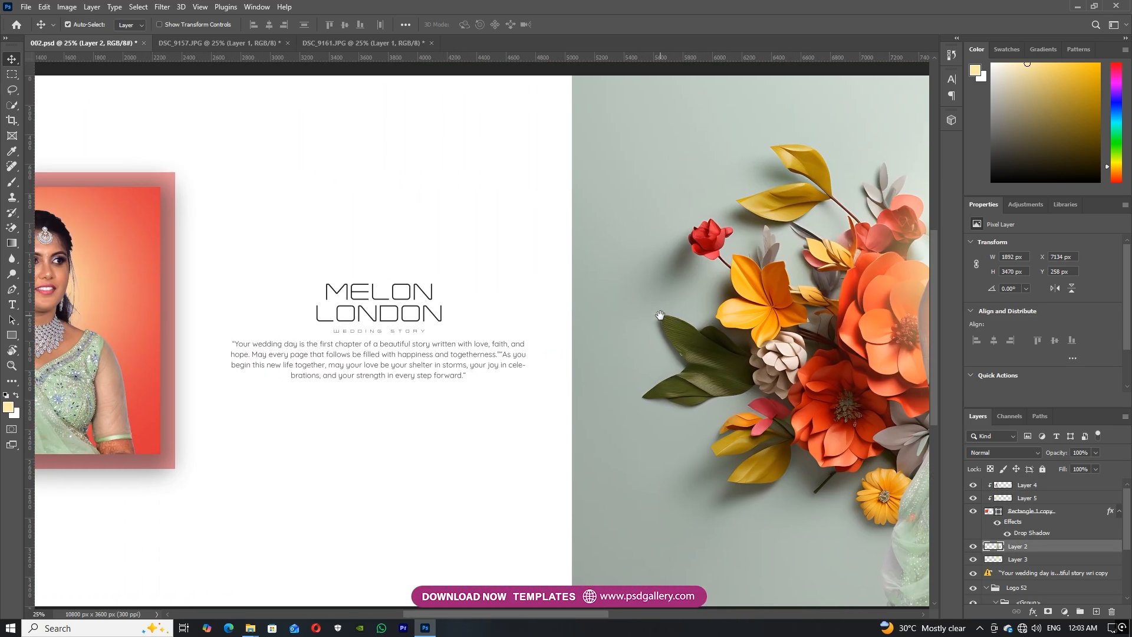
scroll(660, 315, right, 10)
Step: Brighten the standing bride's skirt, arms and upper dress using the Dodge tool with a 900 px brush, Midtones range and 50% exposure
right_click(550, 352)
click(431, 339)
click(11, 274)
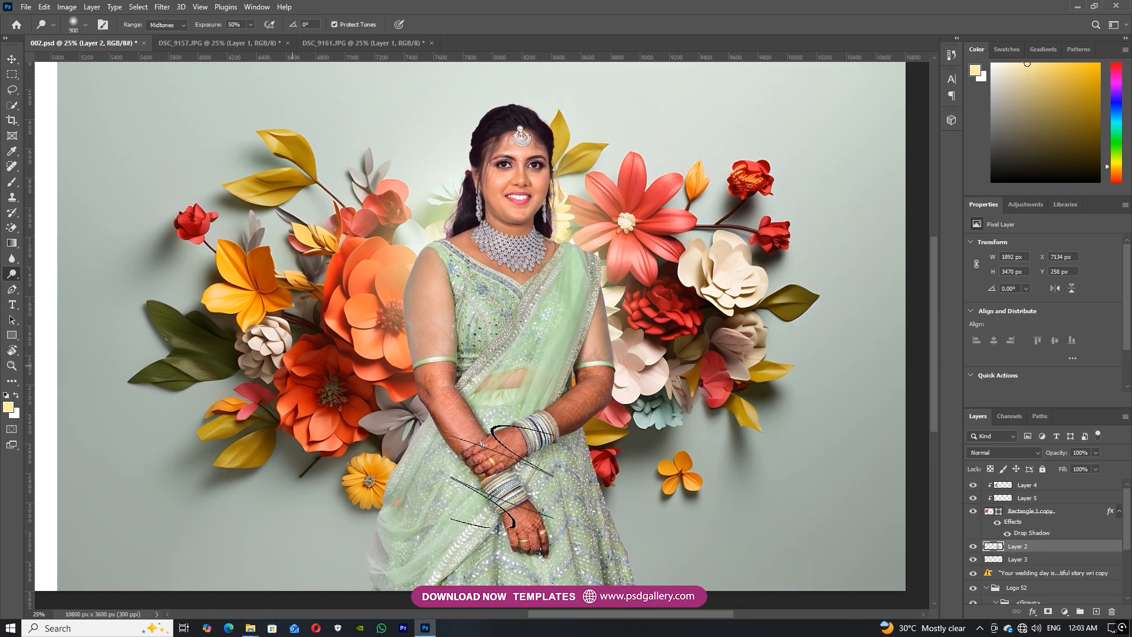
drag(583, 525, 613, 561)
click(432, 563)
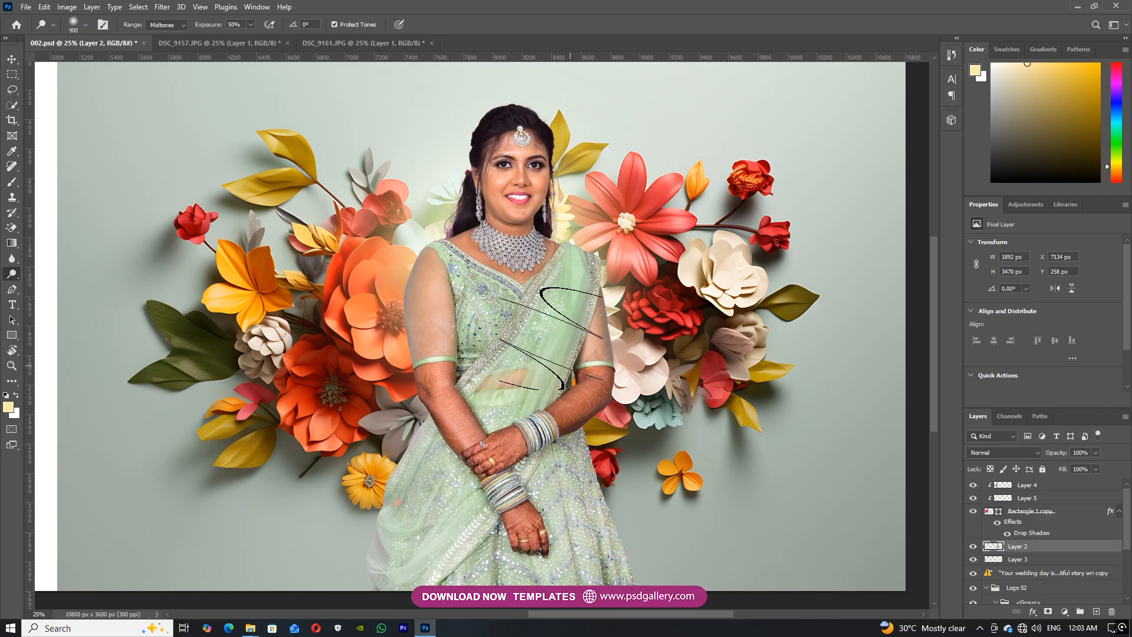
drag(482, 298, 556, 302)
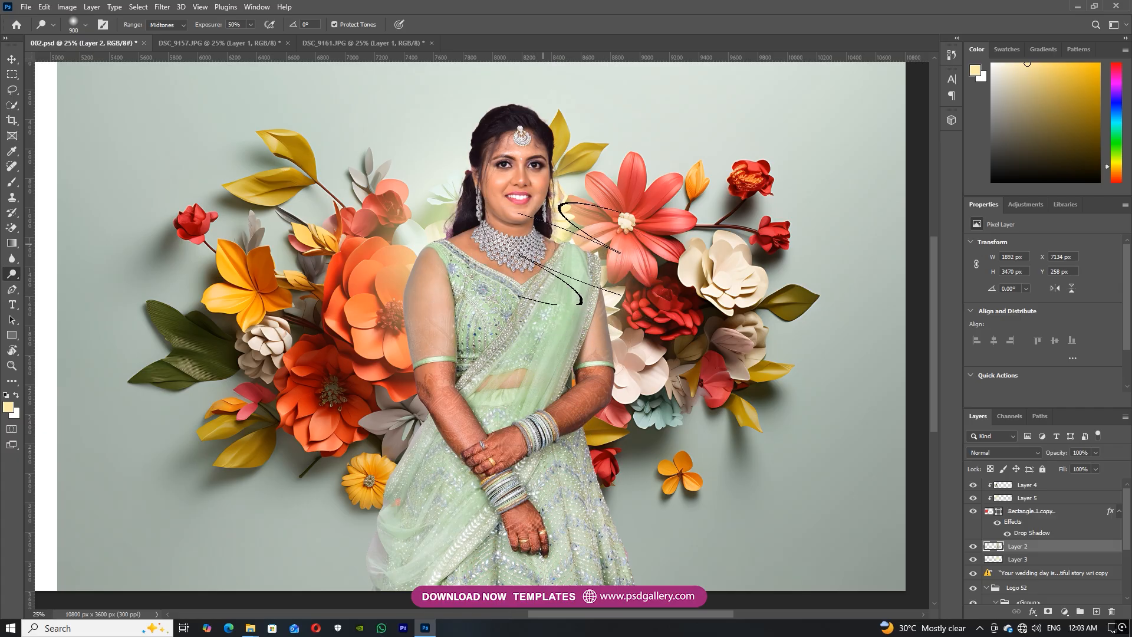
drag(695, 299, 678, 268)
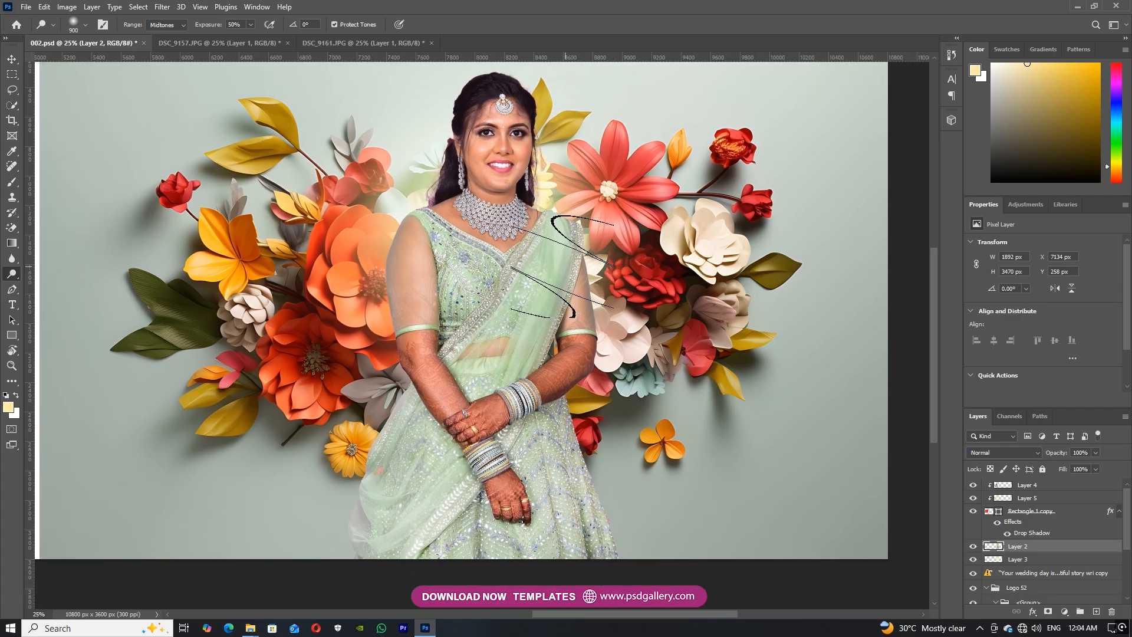
Step: Outline the pink fringe along the skirt's lower right edge with the Pen tool and cut it out as a selection
key(p)
scroll(555, 265, down, 5)
key(ctrl+plus)
click(703, 523)
drag(671, 516, 671, 511)
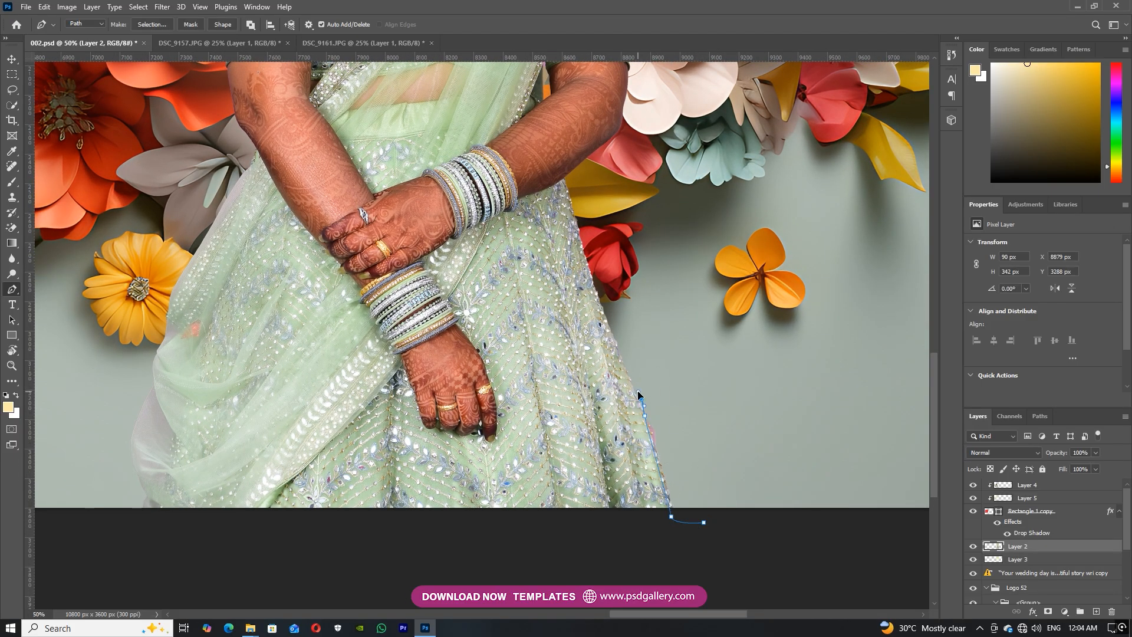
click(697, 325)
click(749, 410)
key(ctrl+Return)
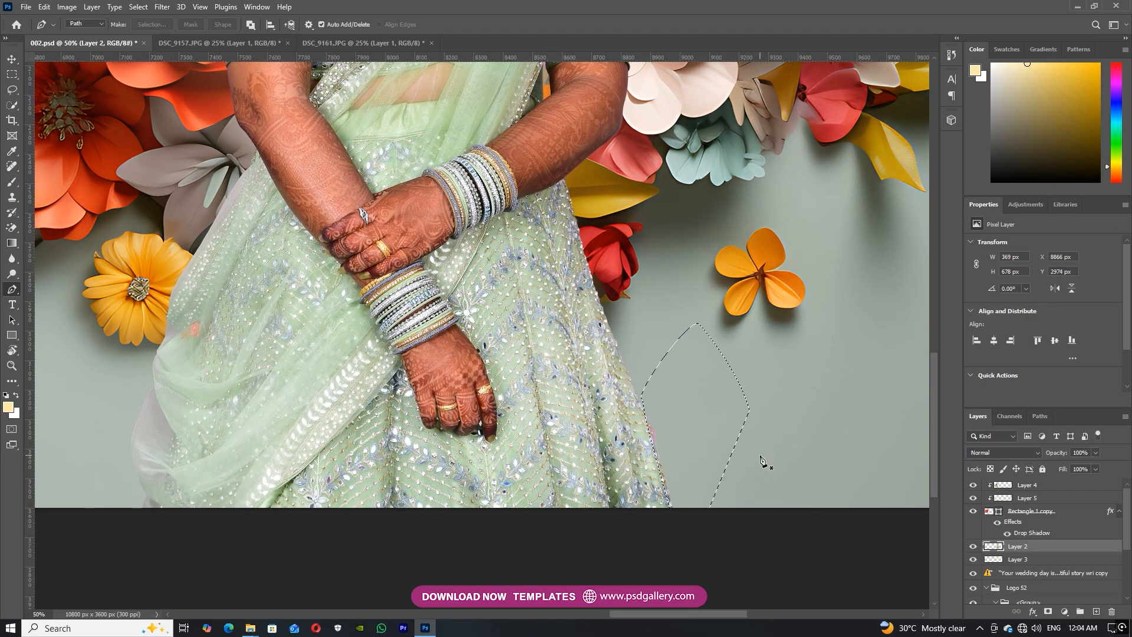
Step: Trace a pen path from the bride's embroidered left shoulder up along the inner edge of the purple-fringed loose hair
scroll(590, 360, up, 10)
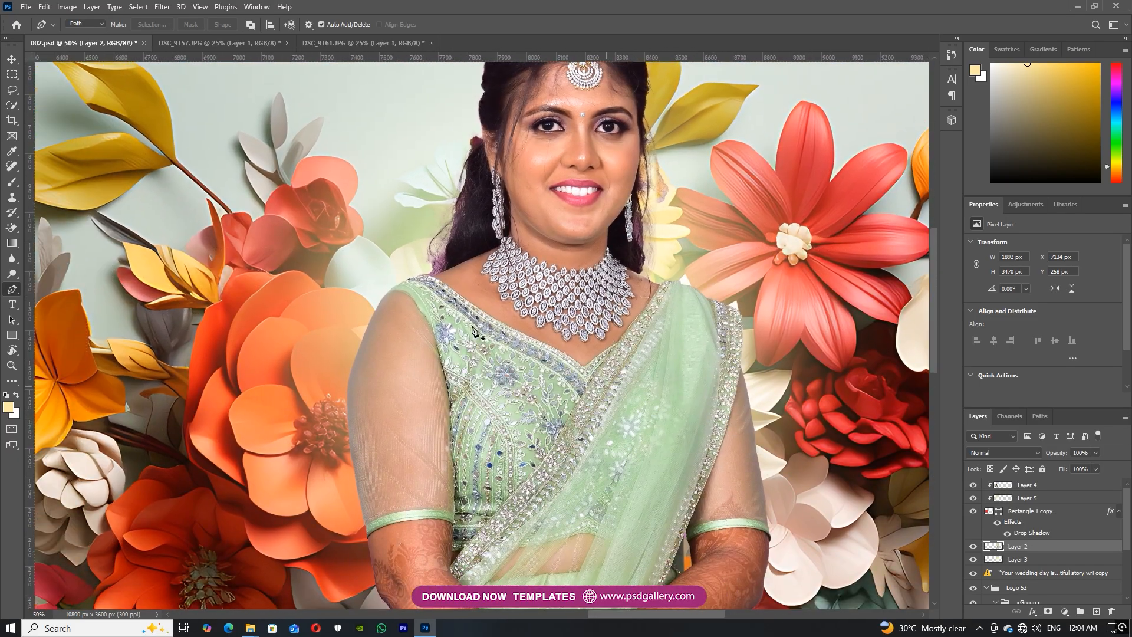
key(ctrl+plus)
drag(418, 219, 512, 355)
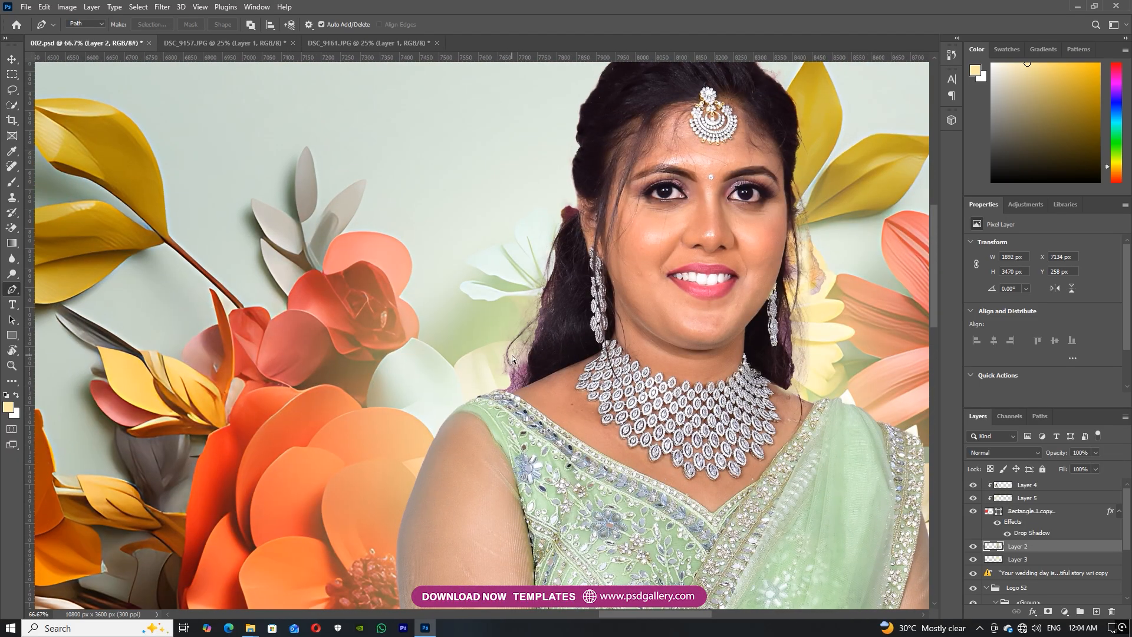
key(ctrl+plus)
key(ctrl+plus)
drag(440, 477, 444, 504)
drag(451, 512, 519, 504)
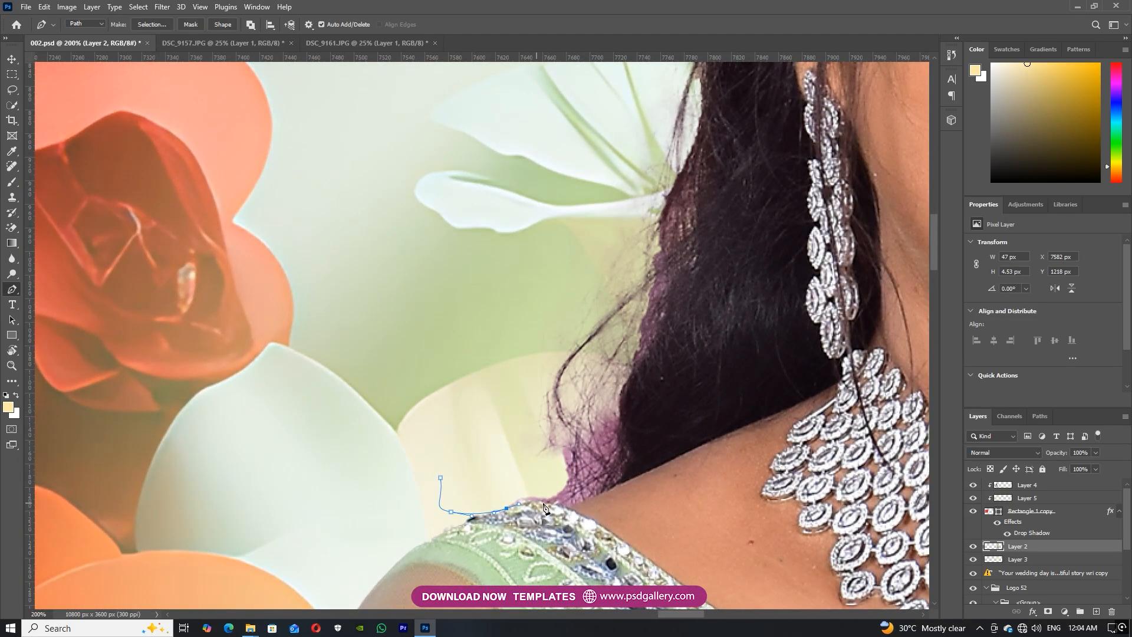
click(628, 461)
drag(628, 418, 629, 403)
drag(636, 382, 641, 372)
drag(689, 200, 604, 368)
drag(600, 350, 615, 273)
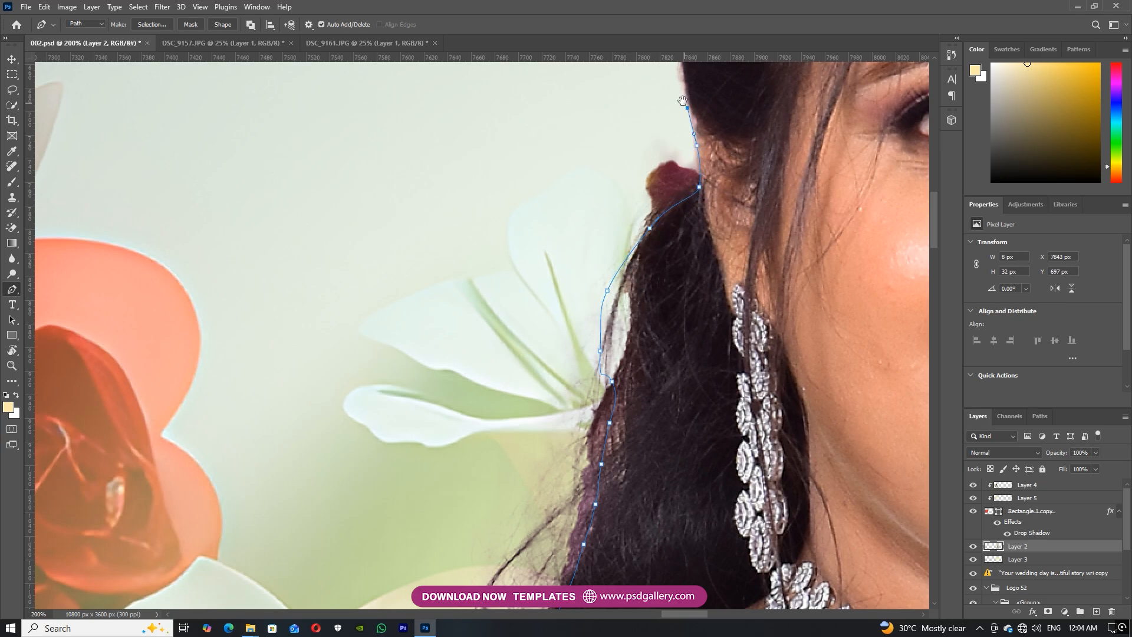
Step: Extend the path past the hair tie and out around the background, then delete that area with a selection feathered 10 pixels
drag(683, 102, 655, 290)
drag(539, 156, 471, 212)
click(423, 244)
key(ctrl+minus)
drag(328, 300, 319, 359)
drag(317, 326, 337, 175)
drag(308, 316, 305, 365)
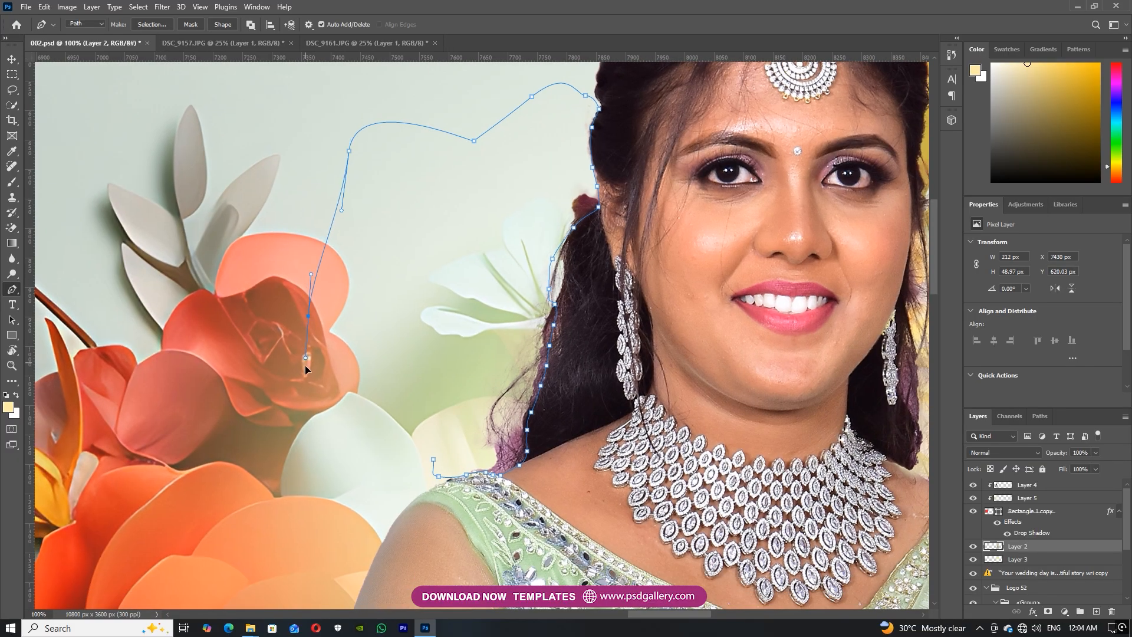
click(158, 27)
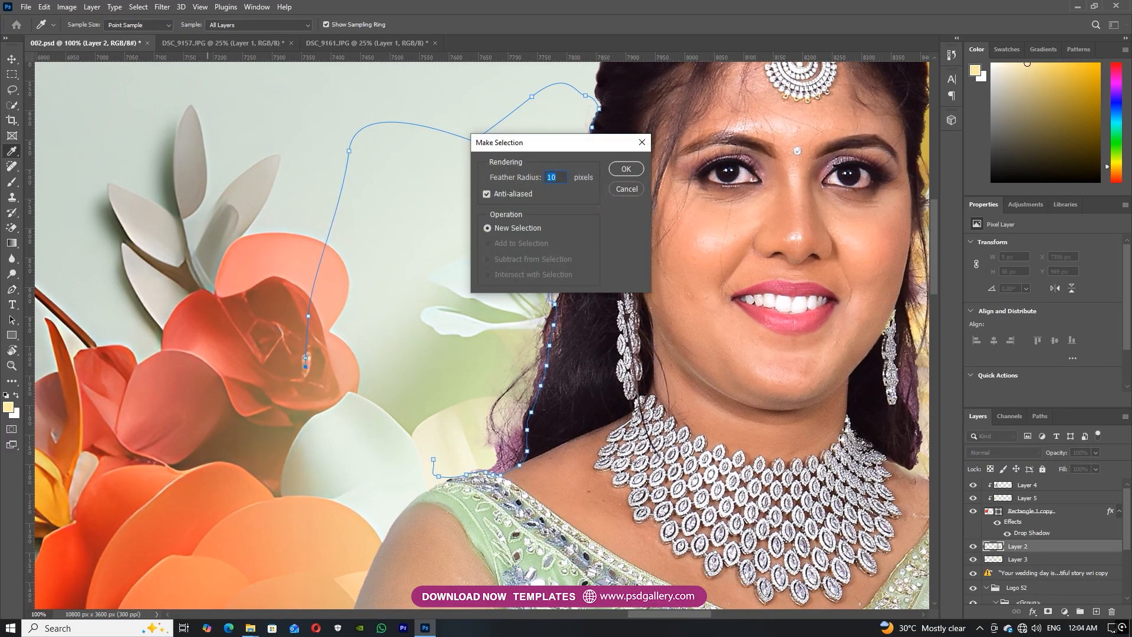
key(Return)
key(ctrl+d)
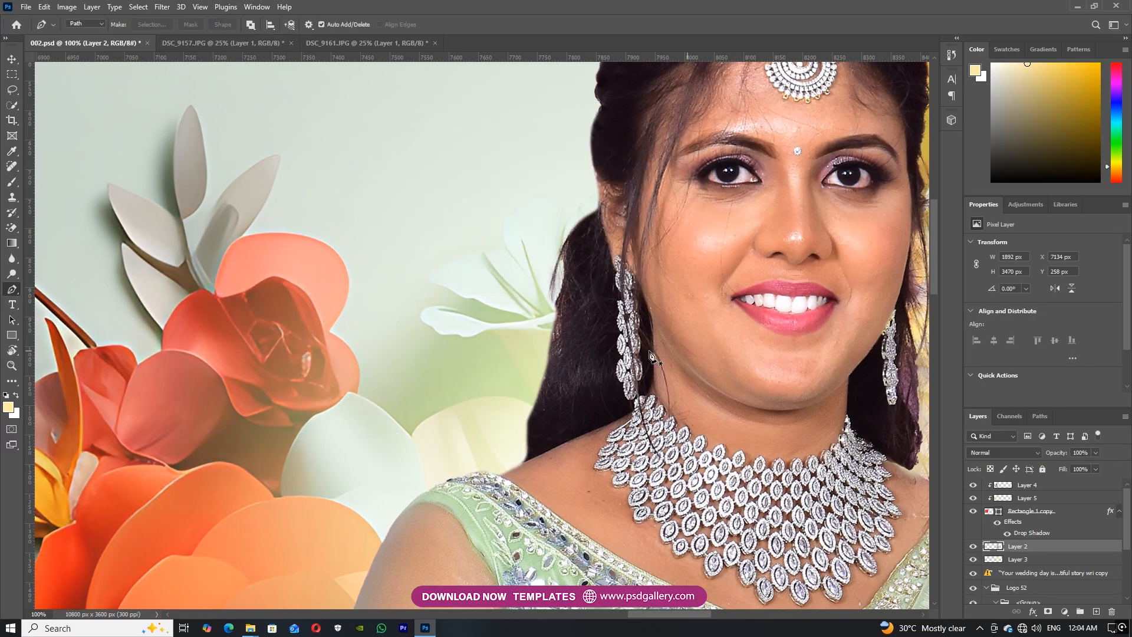
Step: Start a pen path over the right shoulder and up the lower edge of the hair beside the neck
key(ctrl+minus)
key(ctrl+minus)
key(ctrl+minus)
drag(657, 269, 560, 248)
key(ctrl+plus)
key(ctrl+plus)
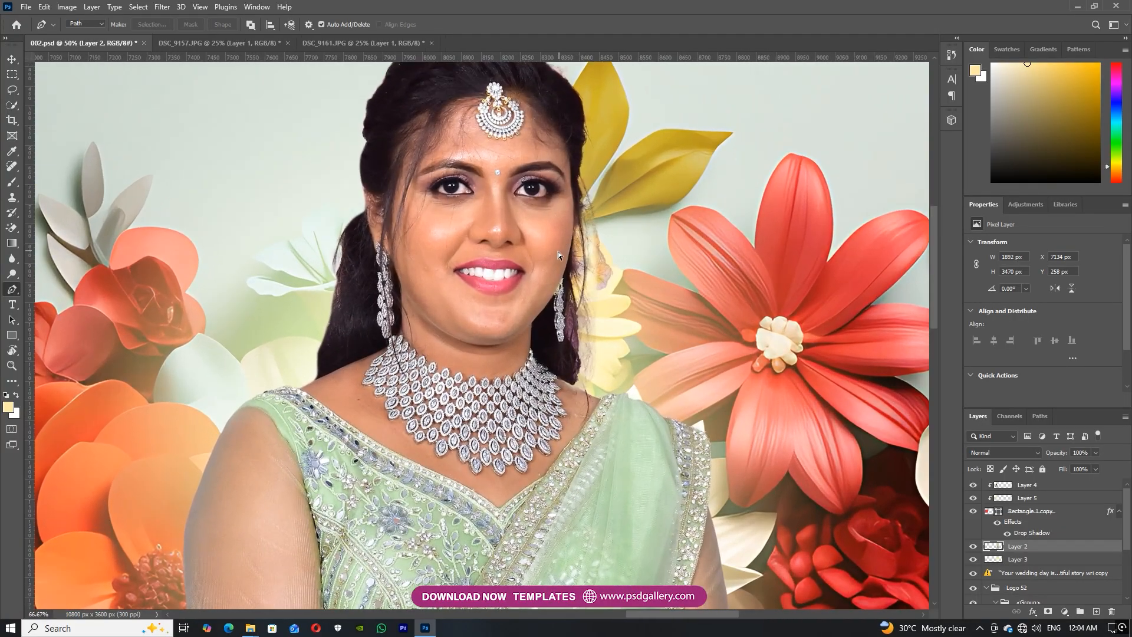
scroll(557, 251, up, 1)
click(778, 375)
click(708, 407)
drag(658, 413, 644, 415)
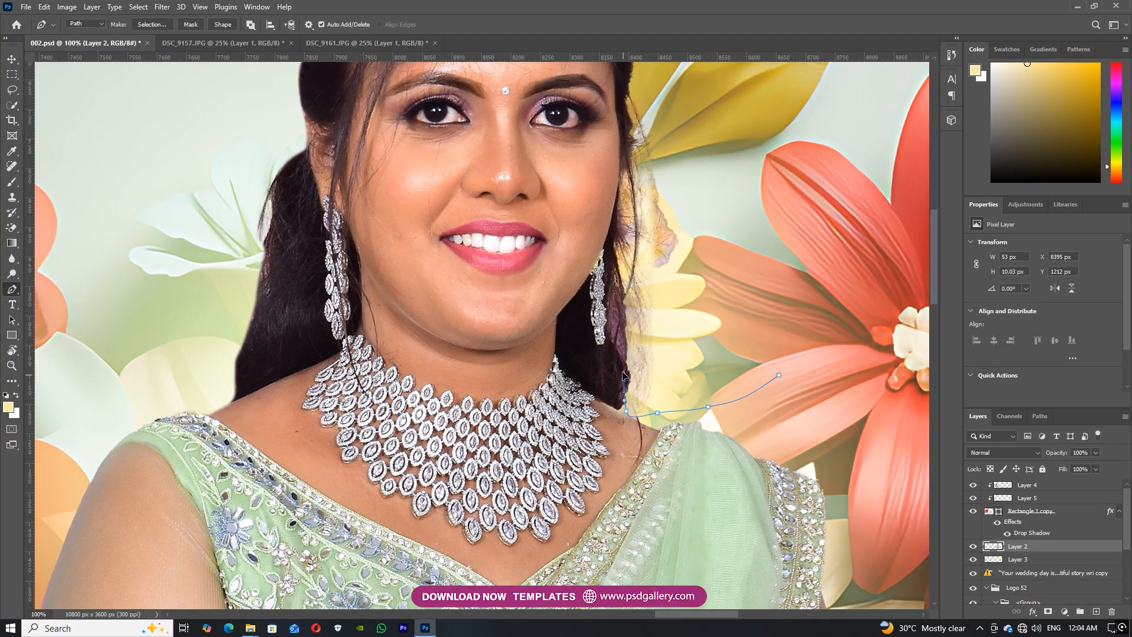
Step: Try to continue the path up the right hair edge to the upper leaf, close it around the flowers and delete the fringe
click(625, 271)
click(636, 247)
drag(629, 155, 628, 141)
click(627, 130)
drag(623, 104, 586, 290)
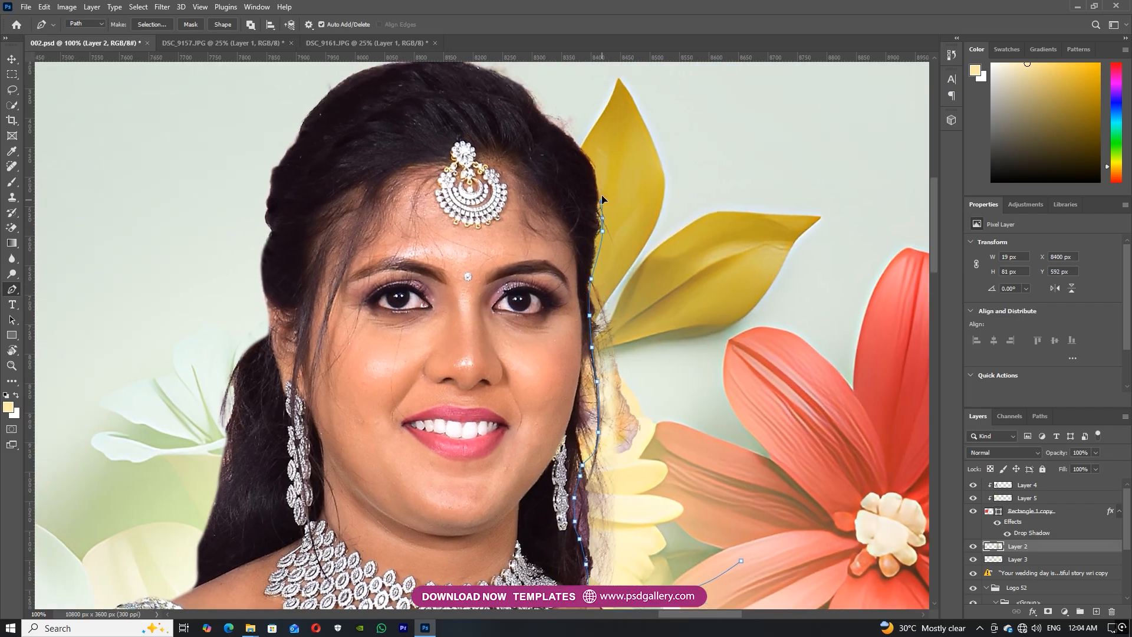
click(754, 203)
drag(801, 375, 806, 403)
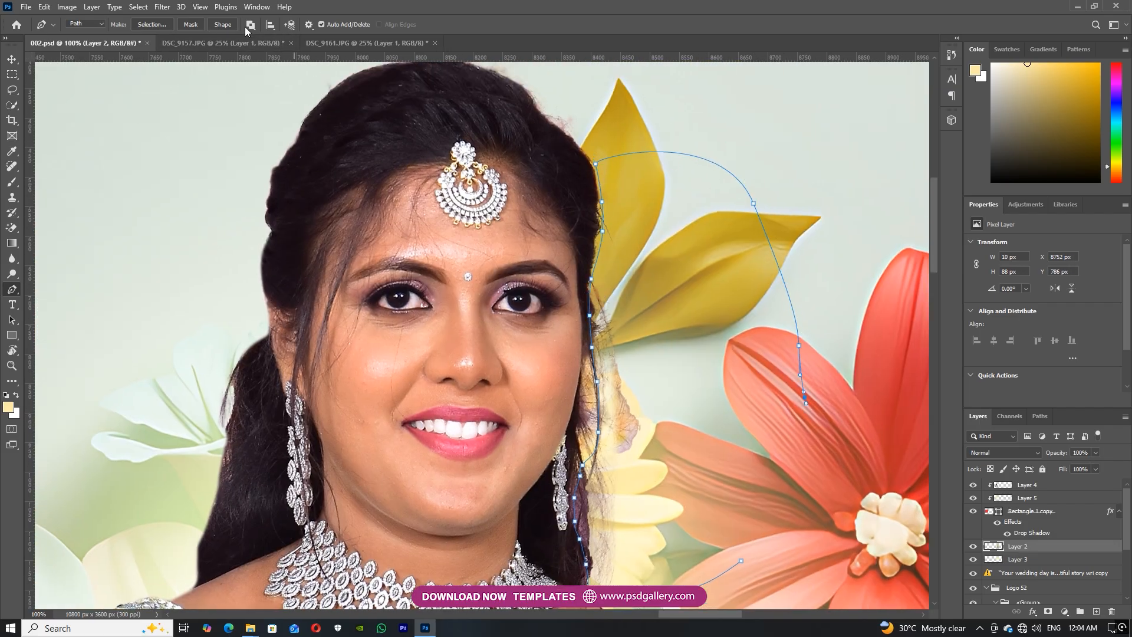
click(163, 24)
key(Return)
key(ctrl+d)
Step: Check the right-hand hair trim against the spread and undo it back to the partly drawn path at the neck
scroll(728, 446, down, 4)
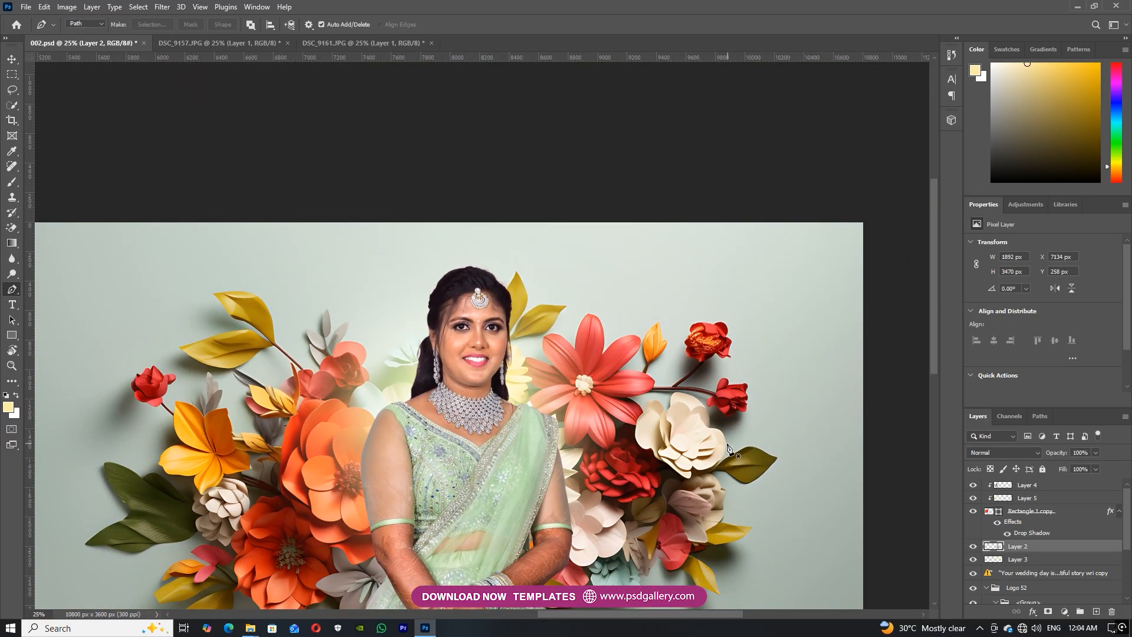
scroll(716, 440, up, 1)
scroll(649, 419, down, 2)
key(ctrl+shift+d)
scroll(624, 402, up, 1)
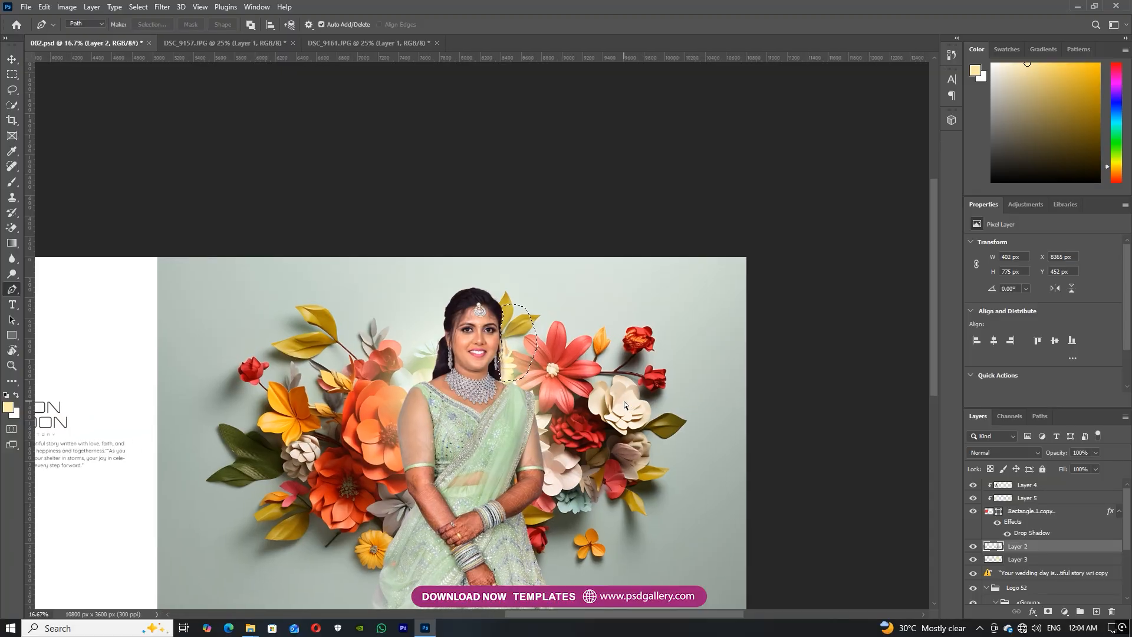
key(ctrl+plus)
key(ctrl+plus)
key(ctrl+plus)
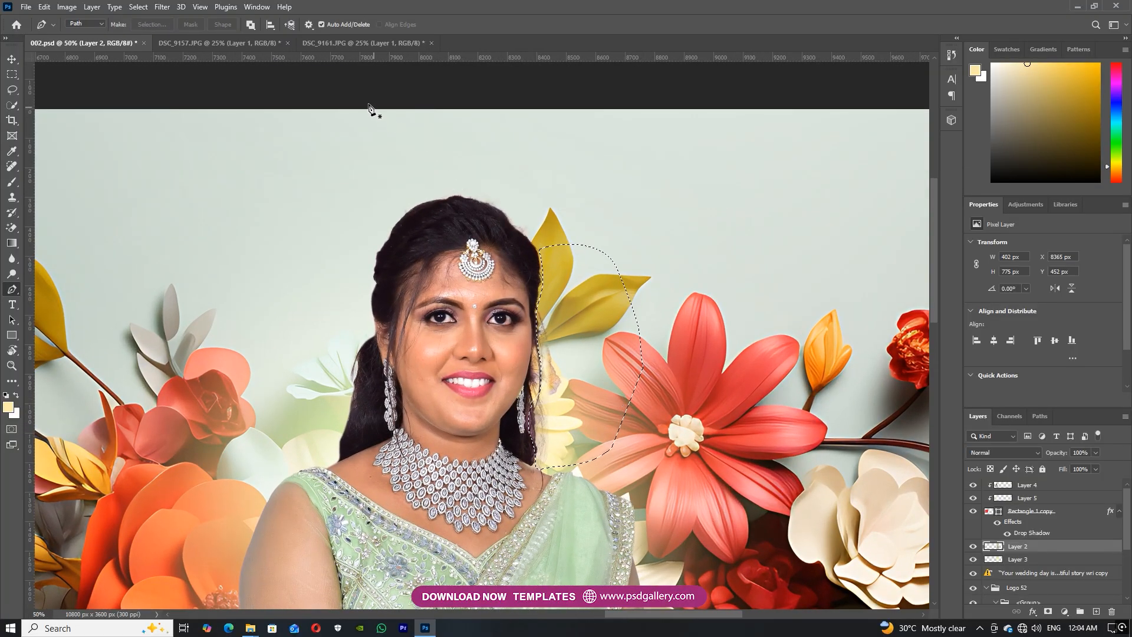
key(ctrl+z)
key(ctrl+z)
key(ctrl+z)
key(ctrl+z)
key(ctrl+z)
key(ctrl+z)
key(ctrl+z)
key(ctrl+z)
key(ctrl+z)
key(ctrl+z)
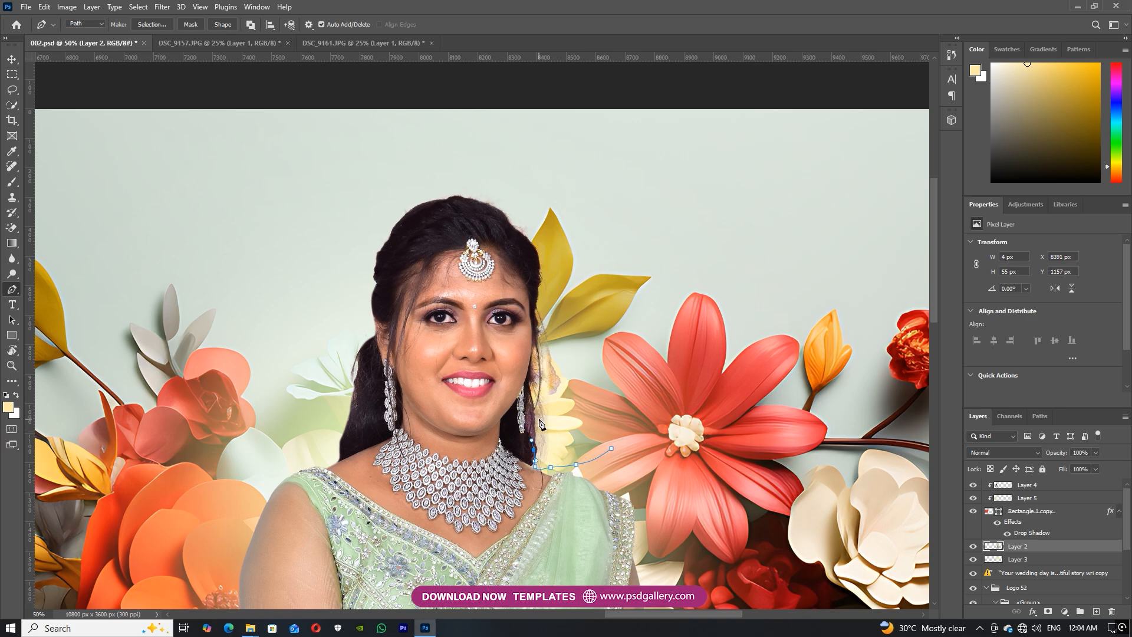
Step: Redraw the path up the right hair edge only to eye level, convert it to a selection and delete the fringe
key(ctrl+shift+z)
key(ctrl+shift+z)
key(ctrl+shift+z)
key(ctrl+shift+z)
key(ctrl+shift+z)
key(ctrl+shift+z)
key(ctrl+shift+z)
key(ctrl+shift+z)
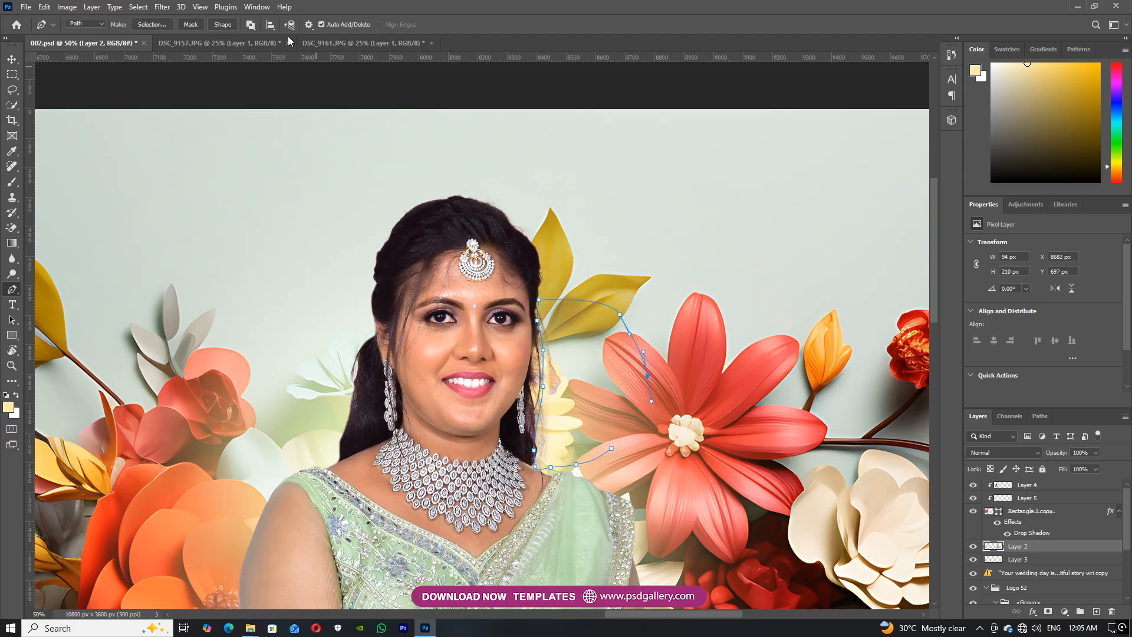
click(148, 24)
key(Return)
key(ctrl+d)
Step: Enlarge the Clone Stamp brush and clone dark hair along the trimmed left hair edge from the ear down to the shoulder
drag(531, 313, 582, 300)
key(ctrl+plus)
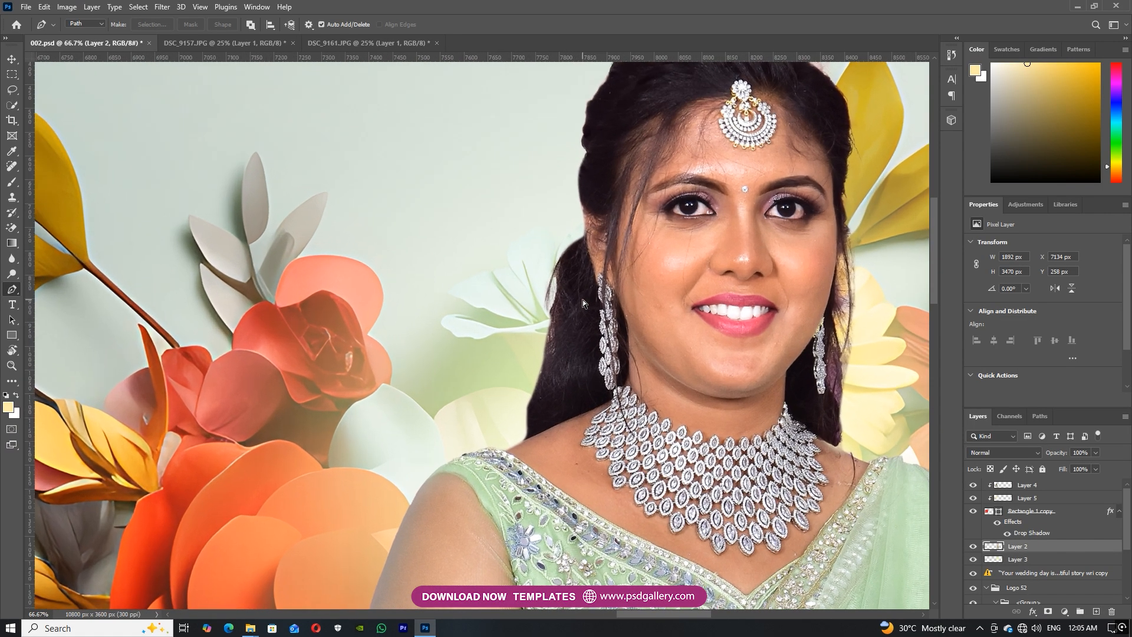
key(s)
drag(572, 268, 566, 326)
key(bracketright)
key(bracketright)
key(bracketright)
key(bracketright)
key(bracketright)
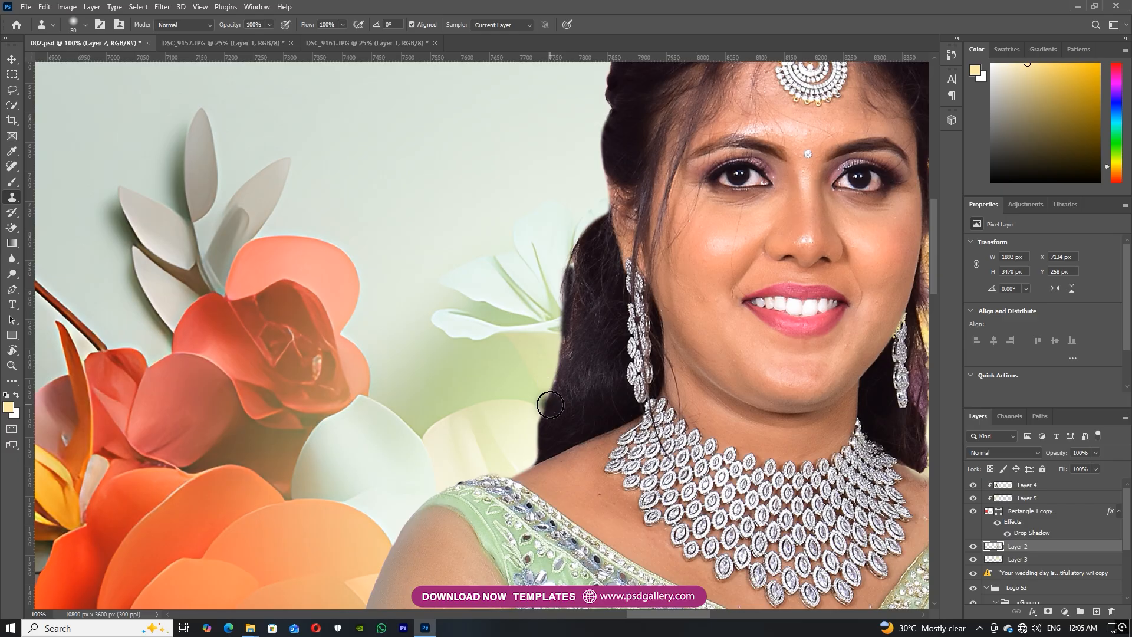
drag(552, 383, 589, 257)
alt+click(575, 323)
mouse_move(556, 380)
mouse_down()
mouse_move(541, 433)
mouse_move(537, 409)
mouse_up()
Step: Clone dark hair over the fringed hair edge beside the right earring with a 70 px brush
mouse_move(545, 377)
mouse_down()
mouse_move(383, 416)
mouse_move(390, 369)
mouse_up()
alt+click(568, 460)
drag(587, 453, 586, 429)
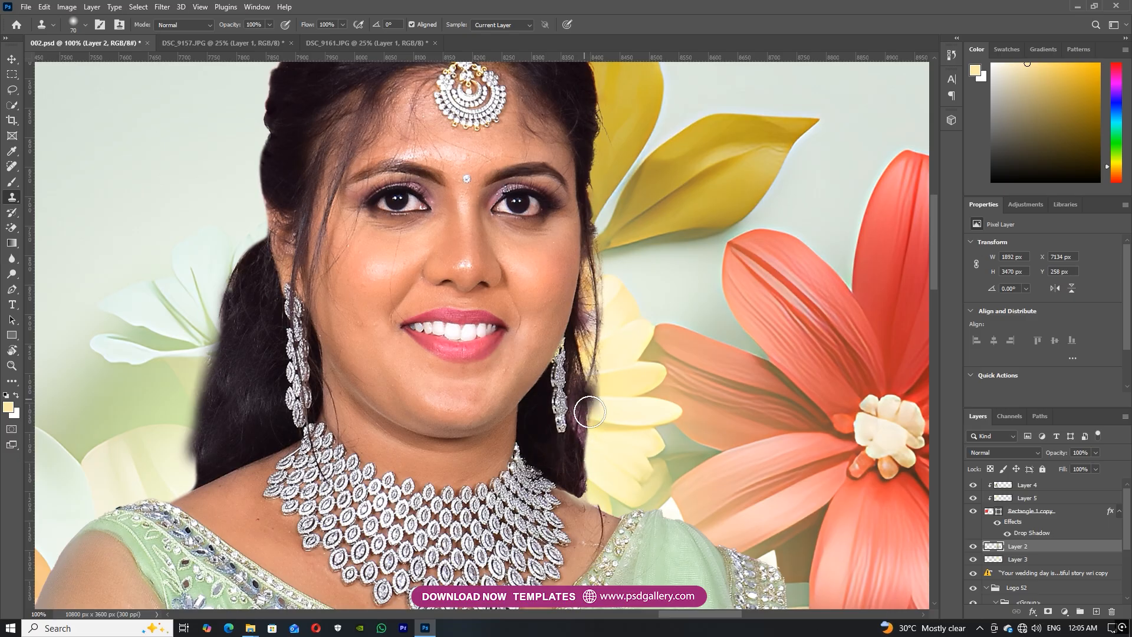
Step: Trace a tighter pen path from the right shoulder up past the earring and along the cheek to the temple
key(p)
drag(631, 475, 559, 438)
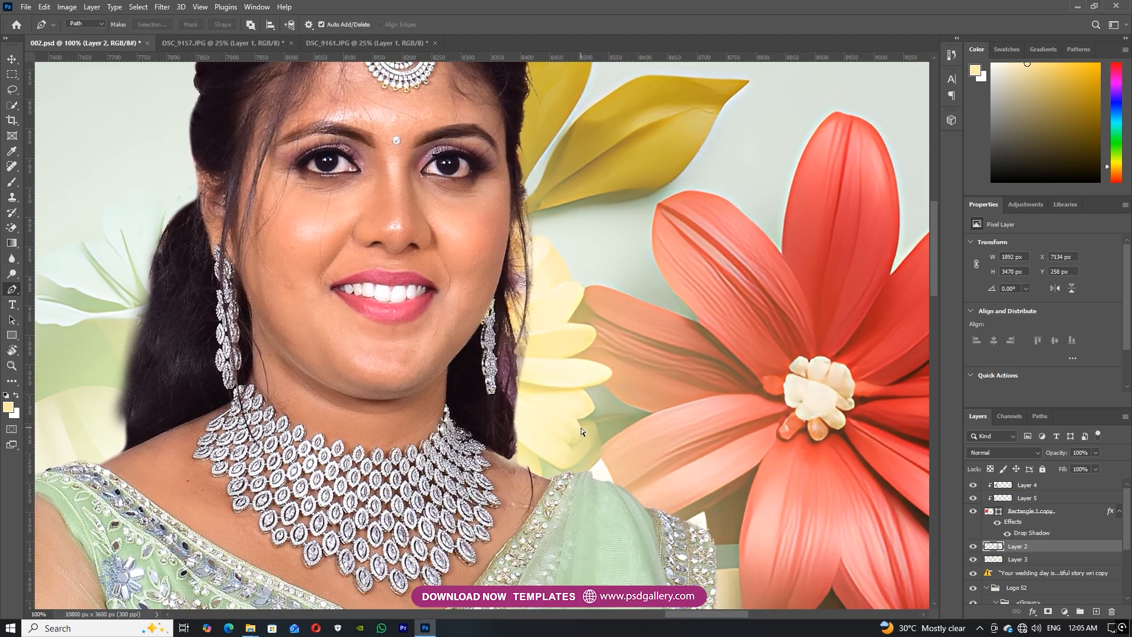
key(ctrl+plus)
drag(577, 560, 568, 573)
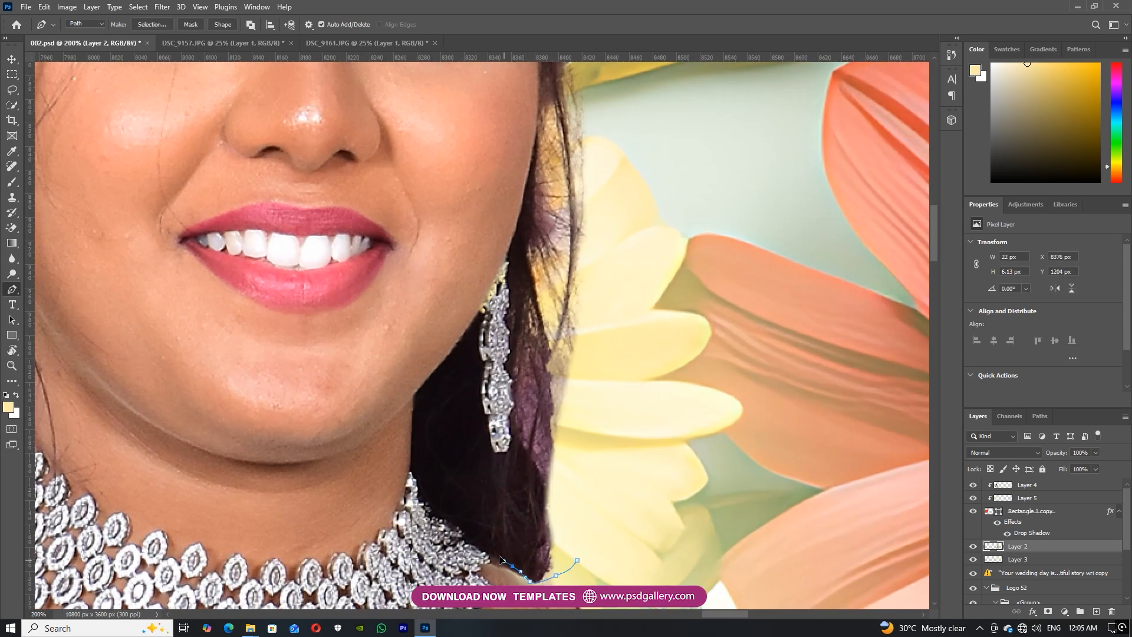
drag(510, 445, 509, 435)
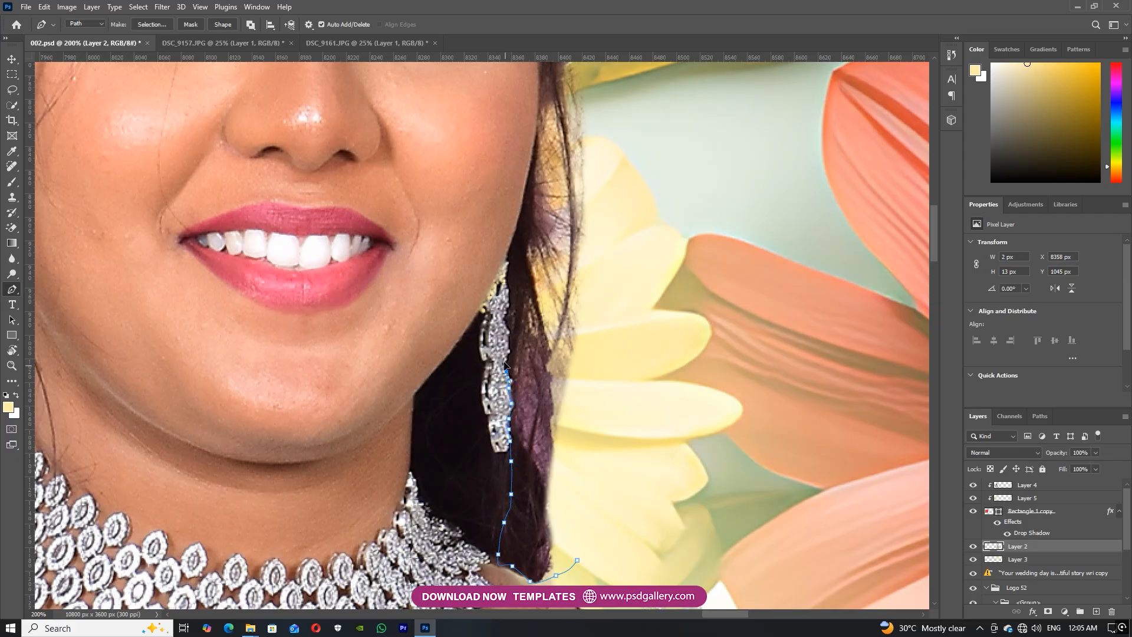
drag(527, 262, 507, 293)
drag(540, 104, 459, 342)
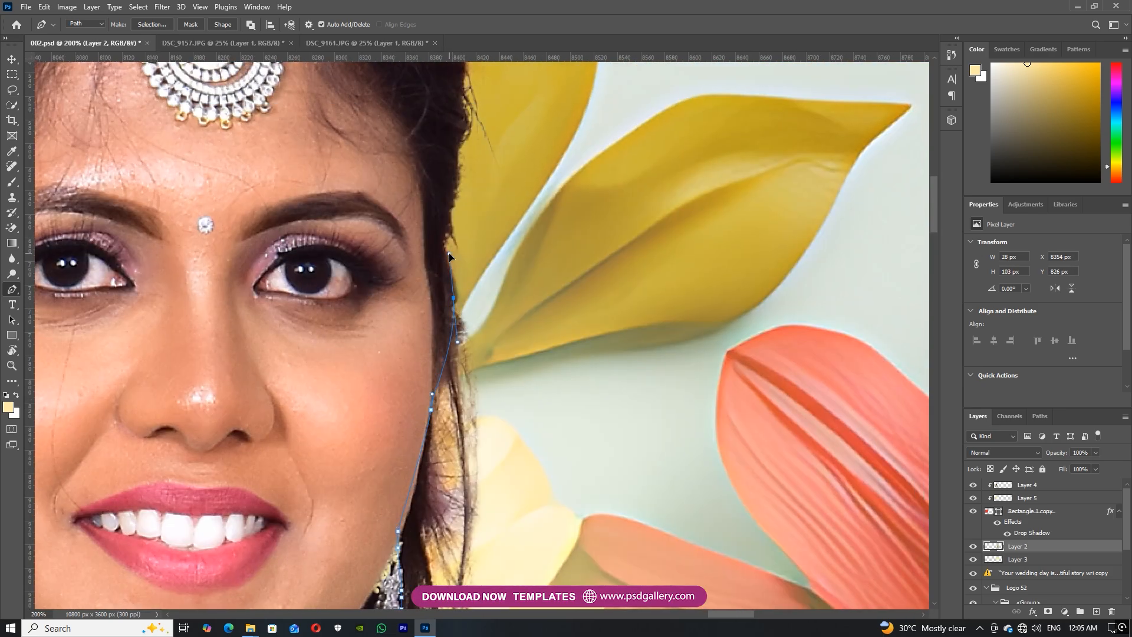
Step: Close the path around the flowers beside the face and try to cut away the enclosed loose hair as a selection
drag(655, 183, 715, 314)
click(738, 386)
drag(710, 444, 626, 377)
drag(650, 446, 651, 467)
click(654, 473)
click(153, 28)
key(Return)
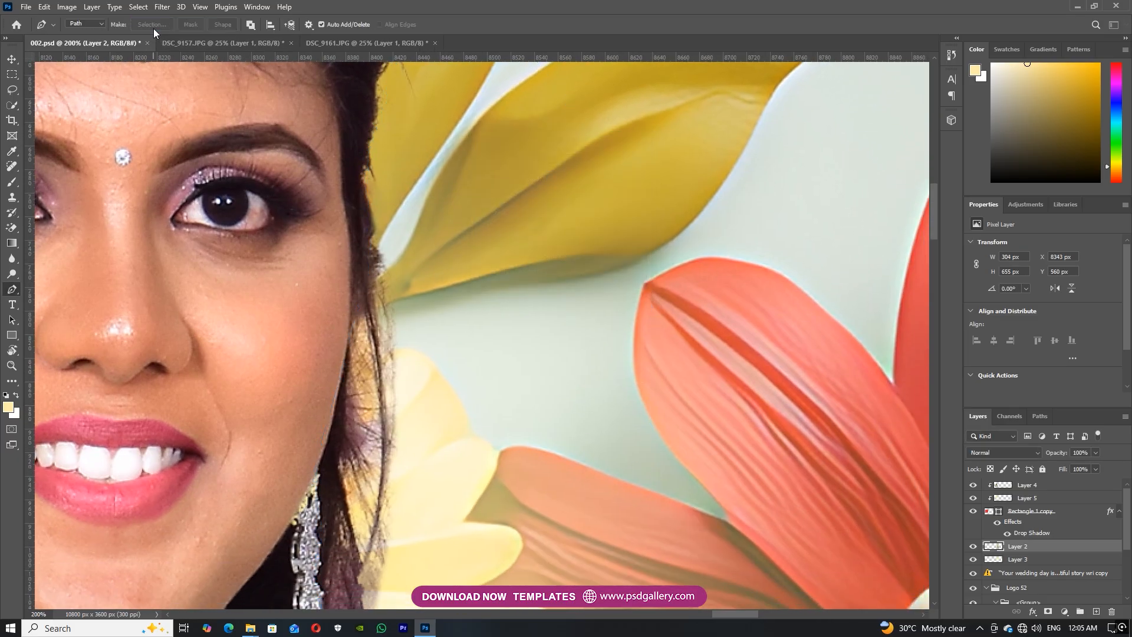
Step: Compare the tighter hair trim beside the right cheek with the whole spread and undo it
key(ctrl+minus)
key(ctrl+minus)
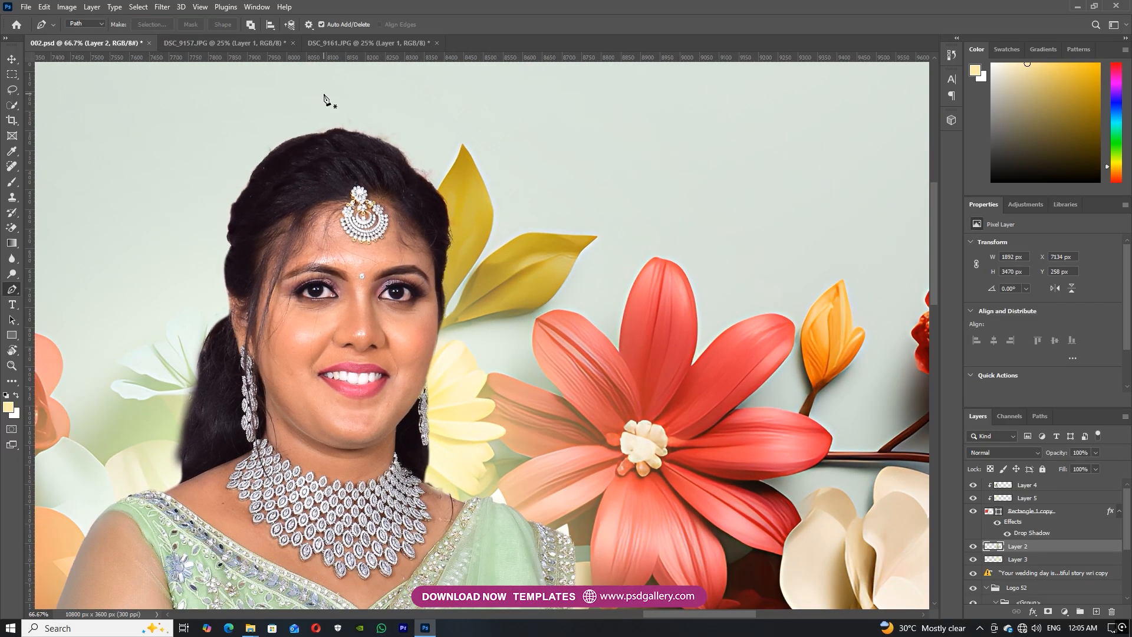
key(ctrl+minus)
key(ctrl+minus)
key(ctrl+minus)
key(ctrl+minus)
key(ctrl+minus)
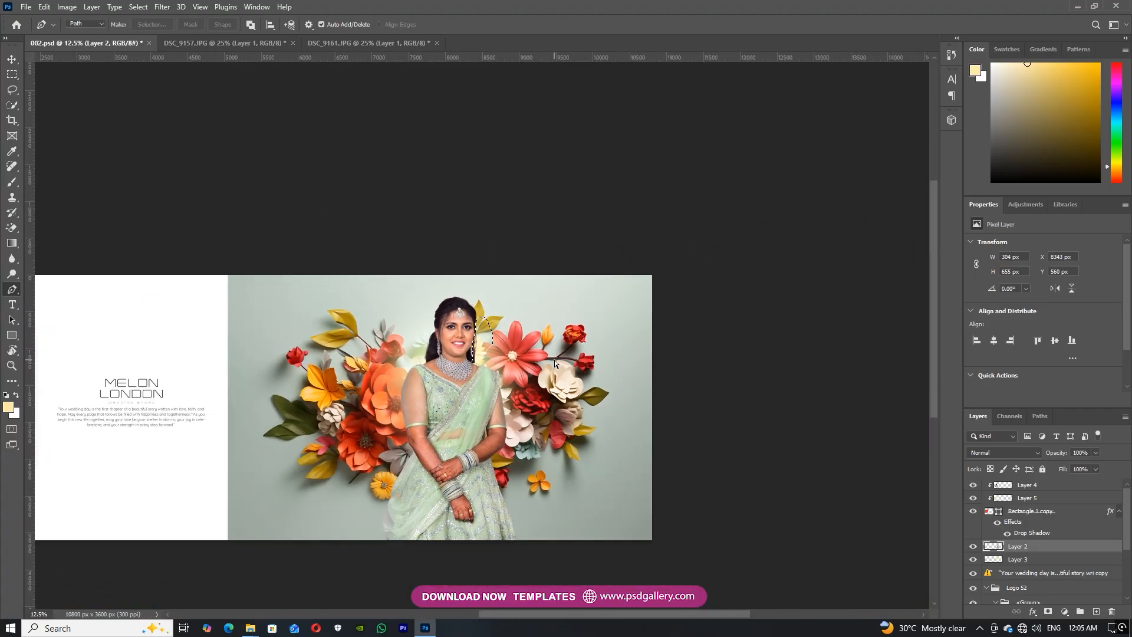
key(ctrl+plus)
key(ctrl+plus)
key(ctrl+plus)
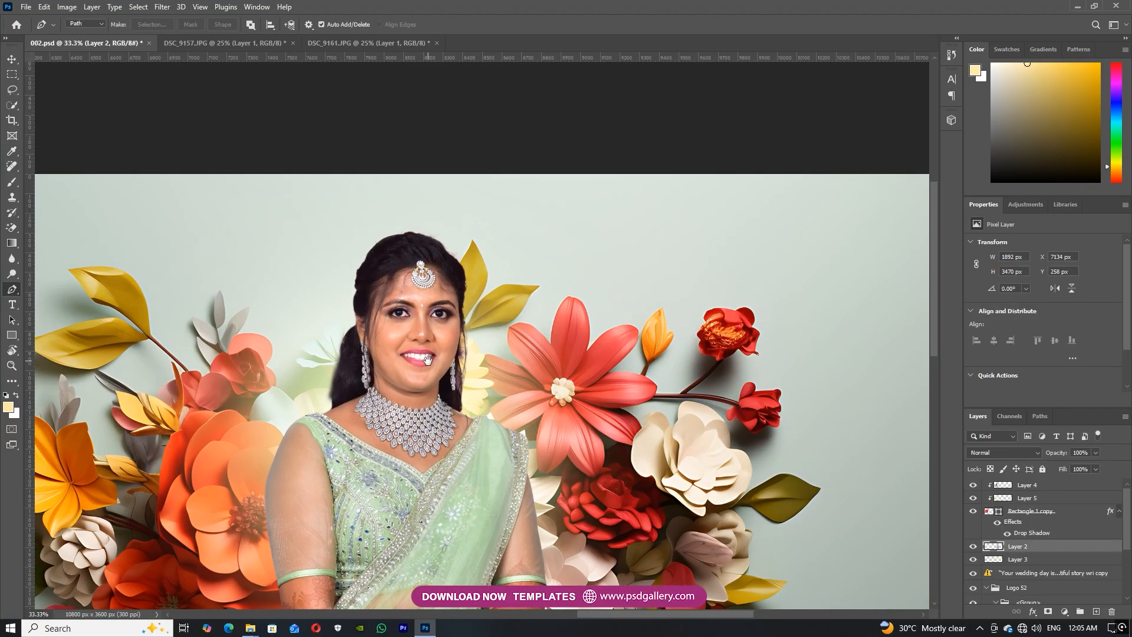
key(ctrl+plus)
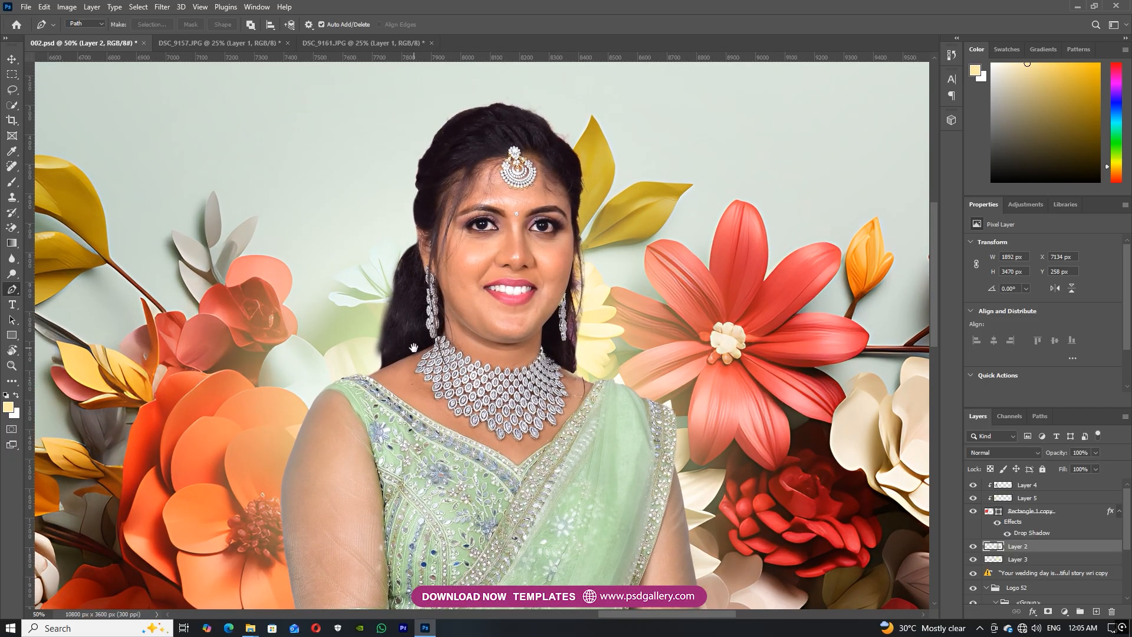
drag(413, 348, 312, 354)
key(ctrl+plus)
key(ctrl+plus)
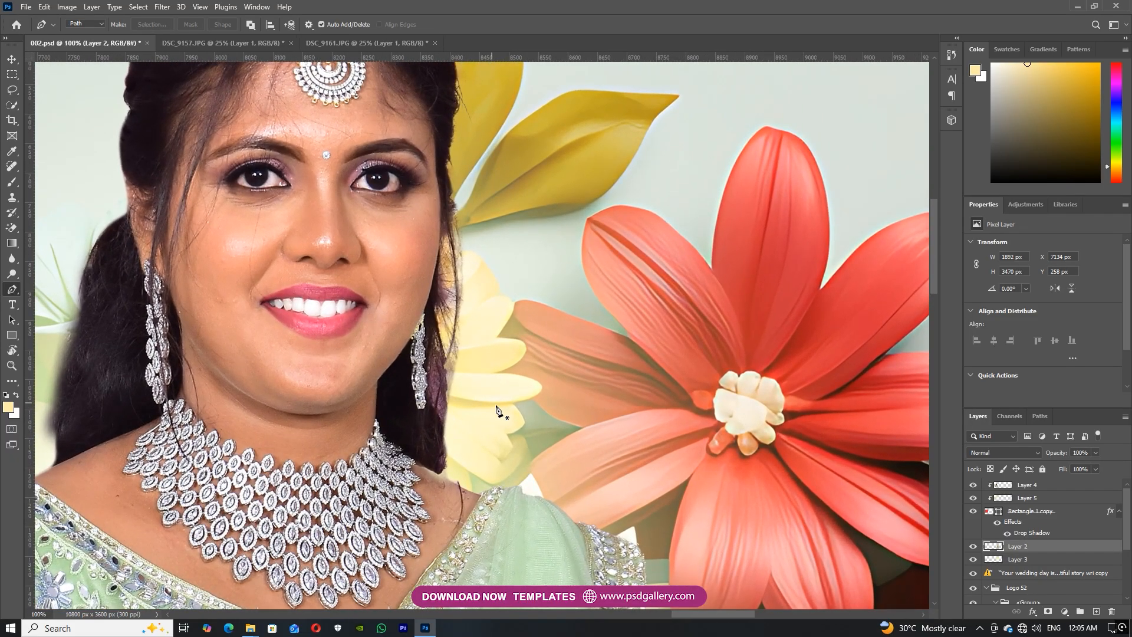
Step: Outline the purplish loose hair beside the right earring with a pen path and make a selection with an 8 px feather
click(477, 464)
click(434, 467)
click(424, 439)
click(428, 399)
click(430, 380)
drag(559, 253, 576, 326)
drag(599, 408, 600, 423)
click(152, 25)
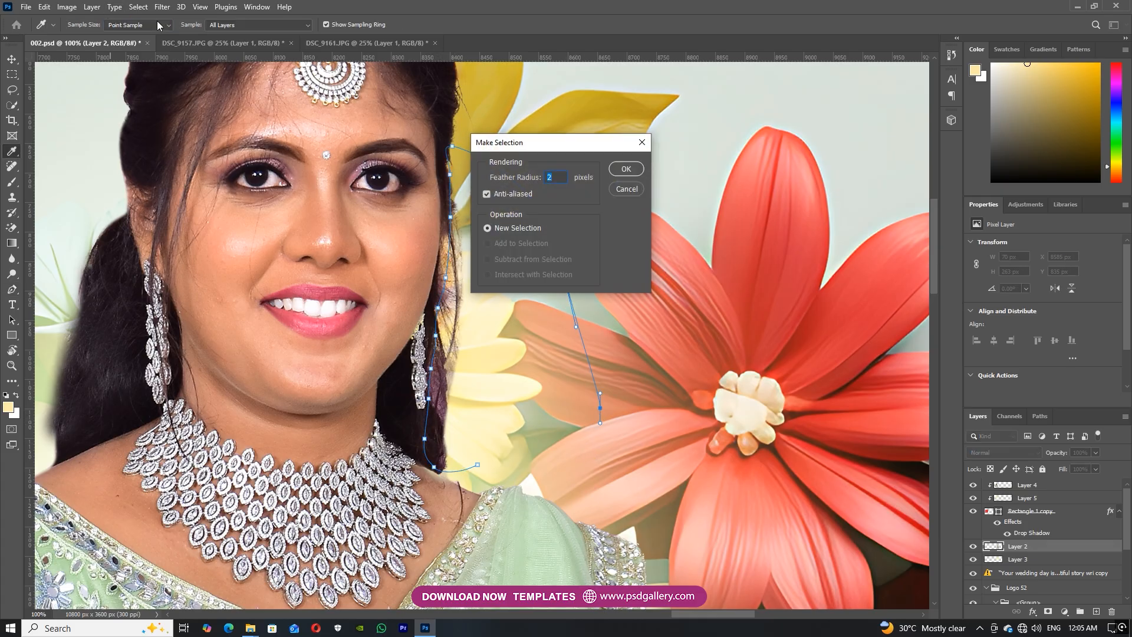
key(Return)
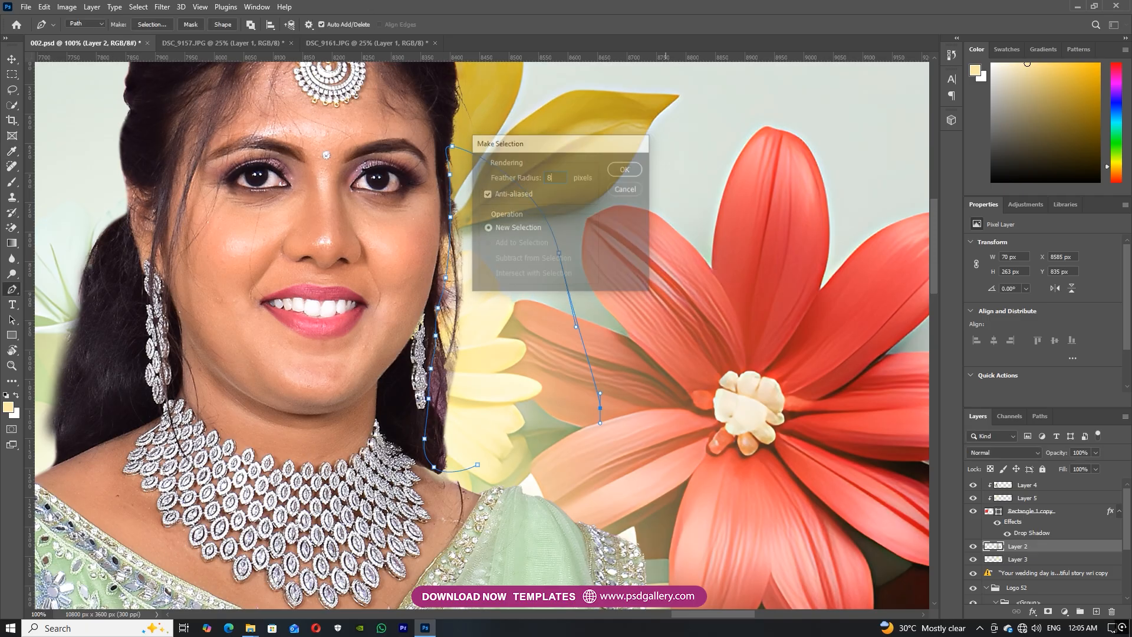
Step: Reduce the selected hair's saturation to -100, lower its lightness with Hue/Saturation, and deselect
key(ctrl+u)
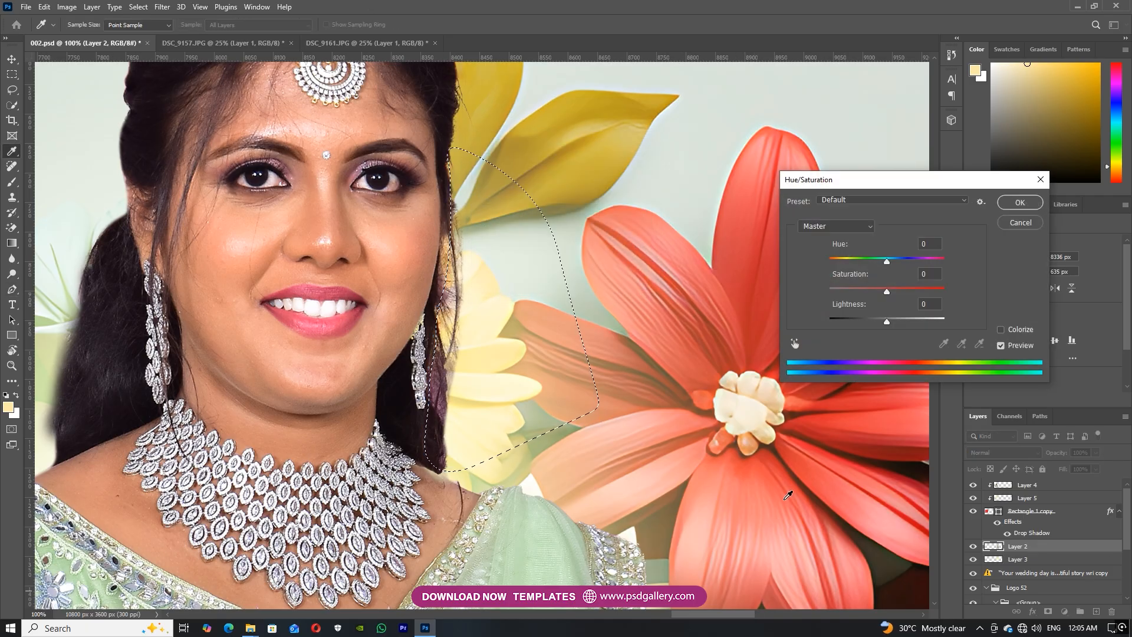
drag(887, 291, 827, 289)
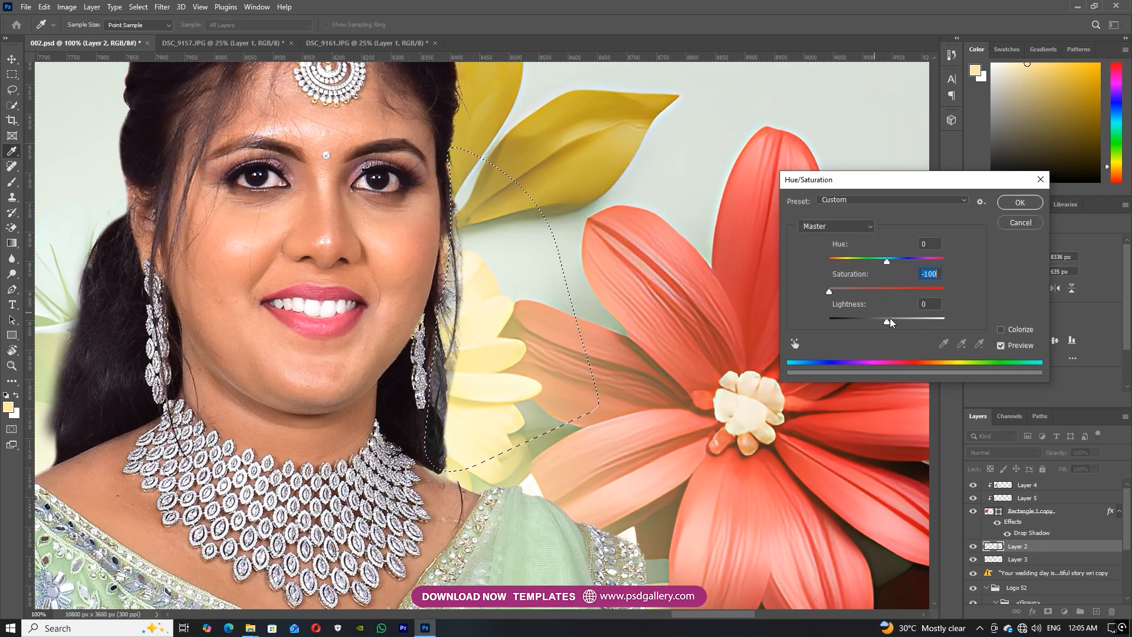
drag(889, 320, 868, 323)
click(1019, 202)
key(p)
key(ctrl+d)
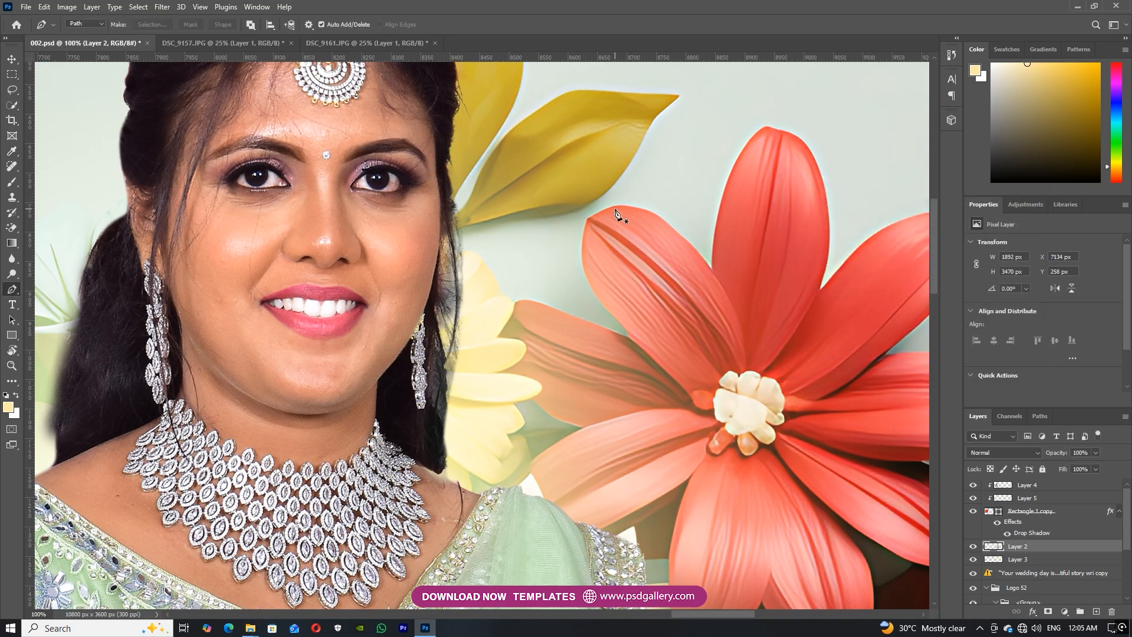
Step: Draw a pen path along the blurry left hair edge and around the pale leaves beside it
key(ctrl+minus)
key(ctrl+minus)
key(ctrl+minus)
key(ctrl+minus)
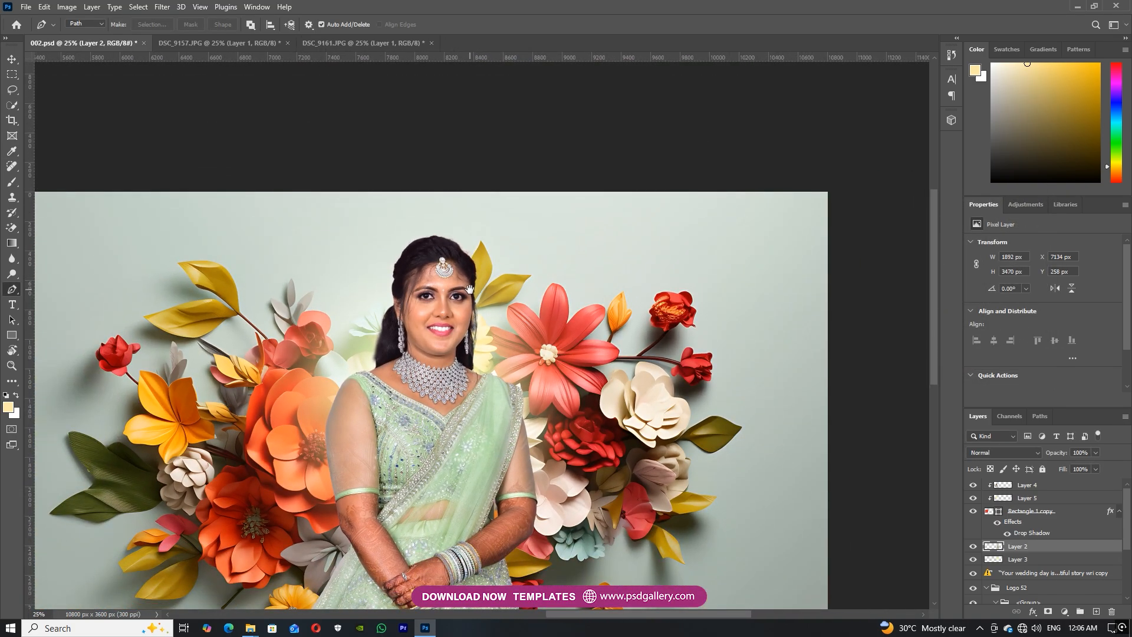
drag(448, 335, 503, 211)
key(ctrl+minus)
drag(446, 184, 469, 275)
key(ctrl+plus)
key(ctrl+plus)
key(ctrl+plus)
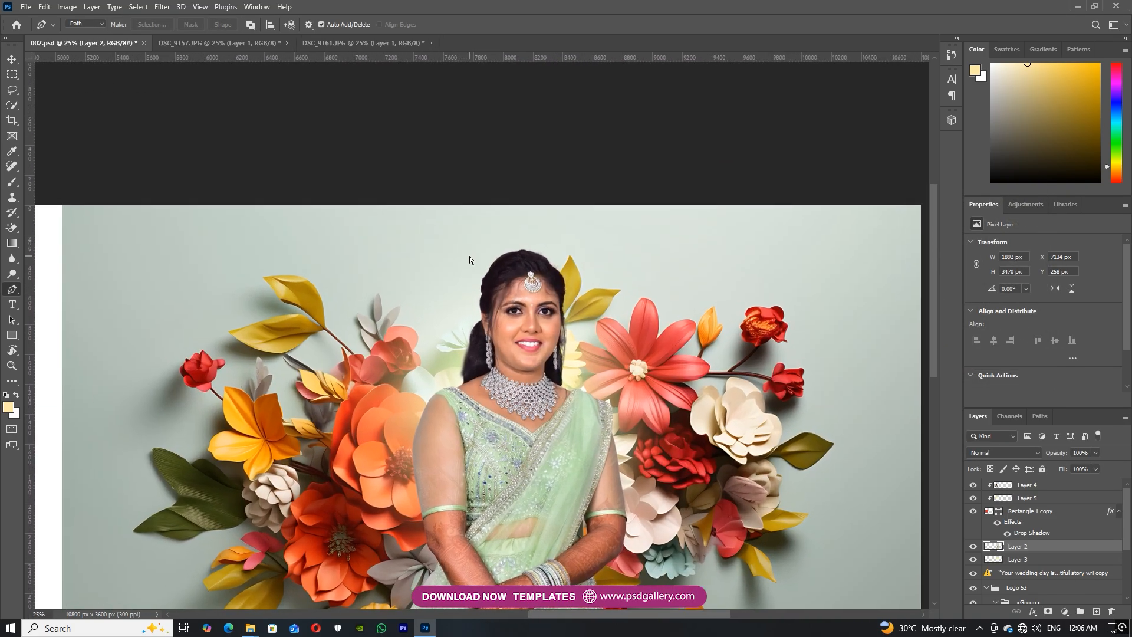
key(ctrl+plus)
drag(408, 462, 413, 461)
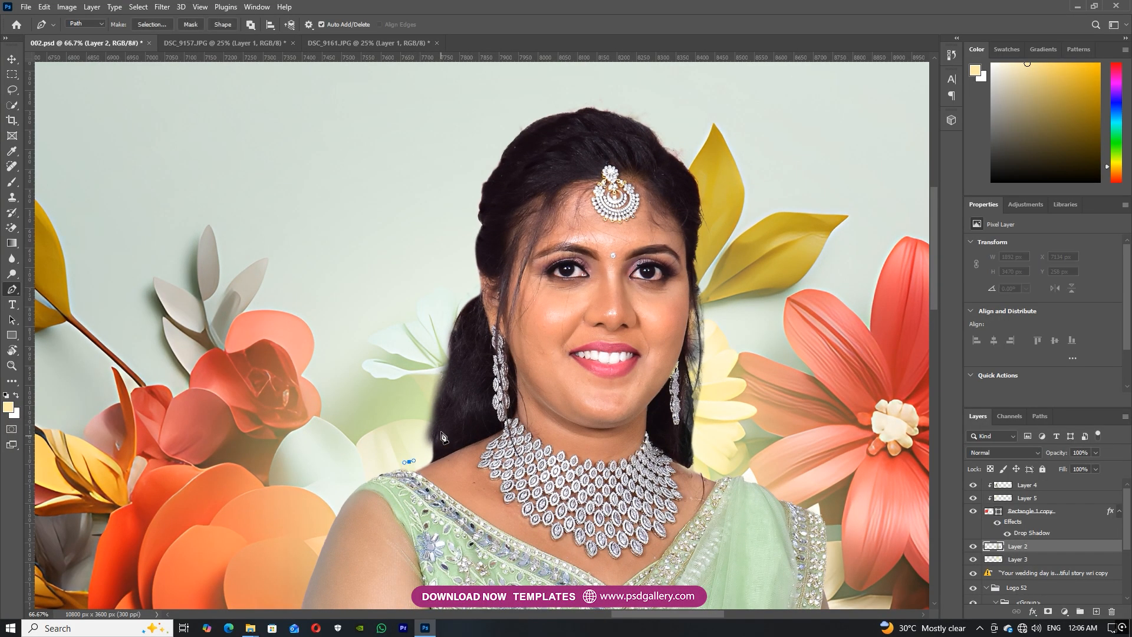
drag(409, 283, 381, 301)
drag(340, 338, 326, 390)
Step: Try to turn the left hair path into a selection with an 8 px feather, and undo it
click(141, 25)
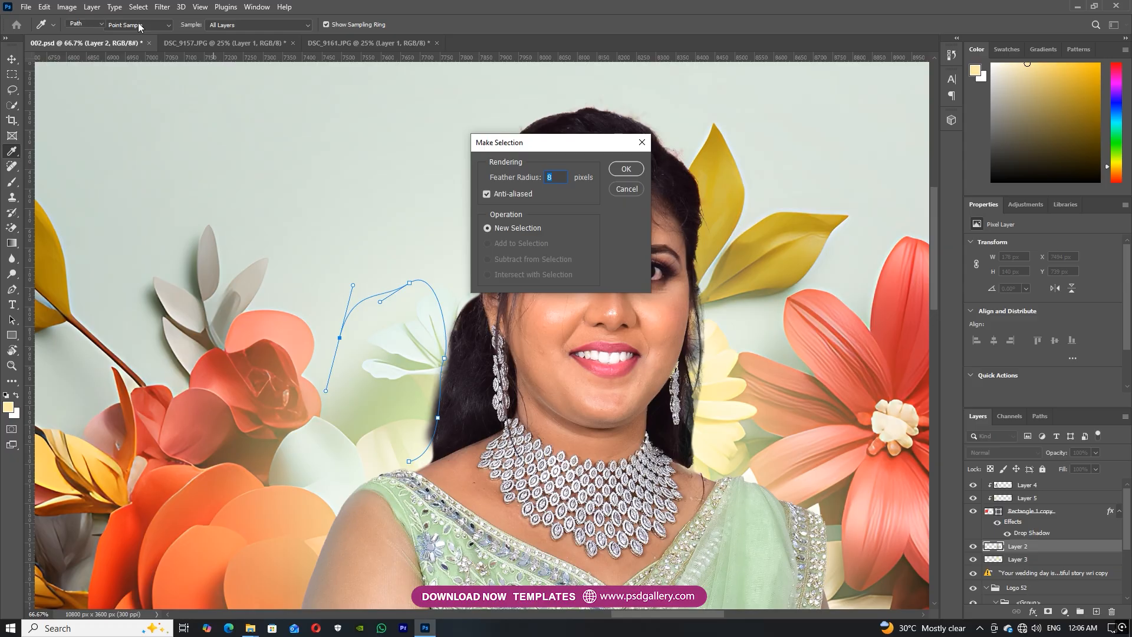
key(Return)
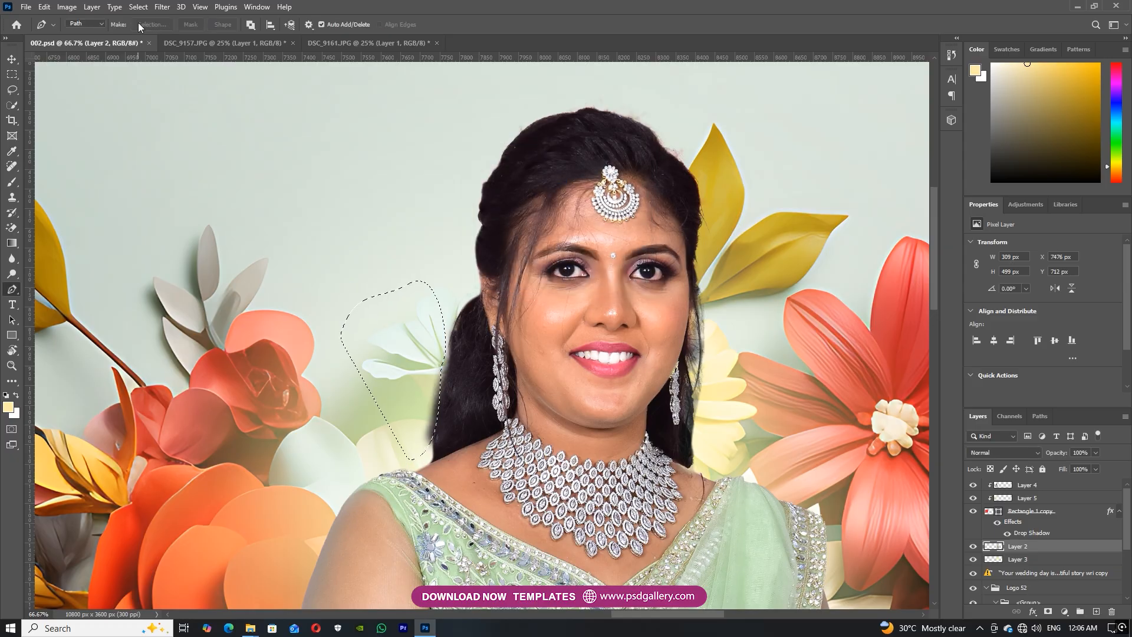
key(ctrl+z)
Step: Convert the left hair path into a selection with a smaller feather and remove the blurry hair fringe inside it
click(138, 22)
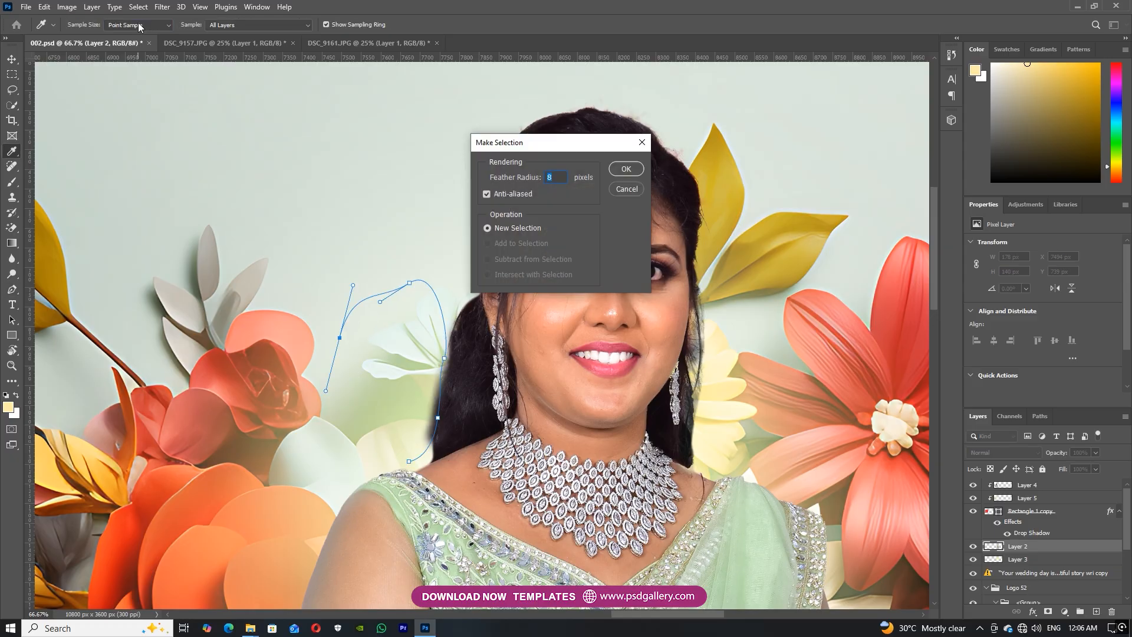
key(Return)
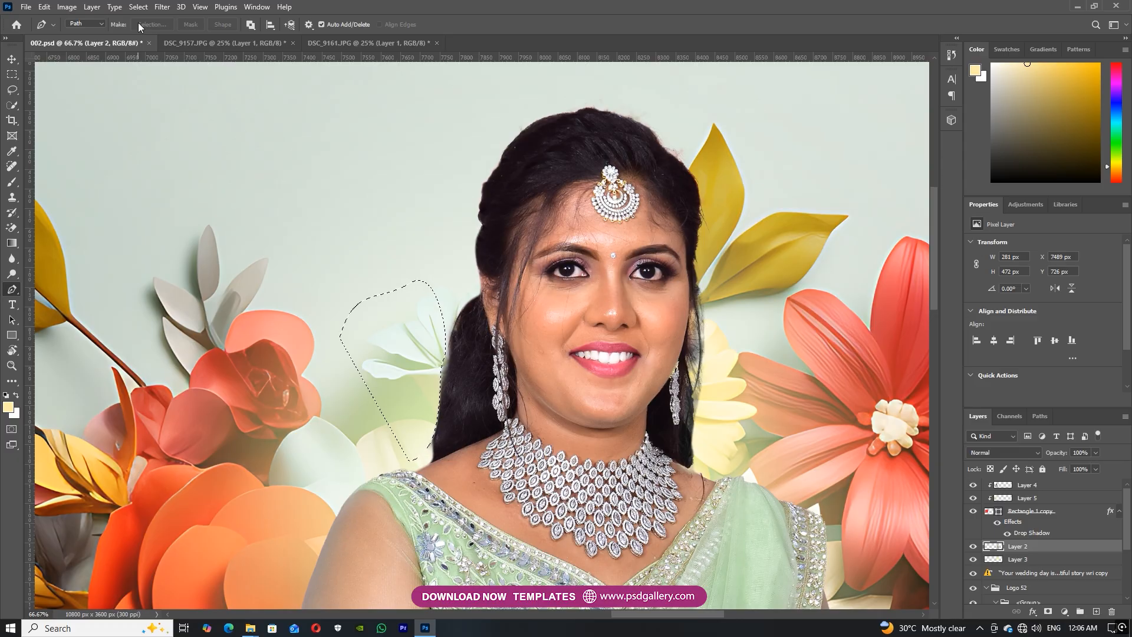
key(ctrl+minus)
key(ctrl+minus)
key(ctrl+minus)
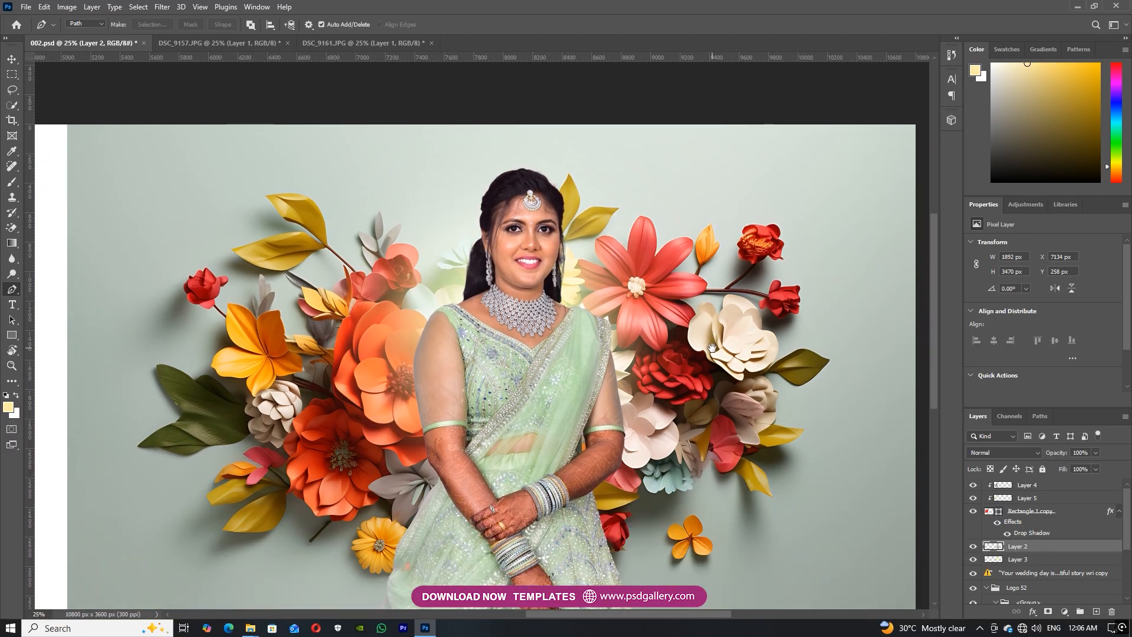
key(ctrl+minus)
key(ctrl+minus)
Step: Brighten the lower part of the bride's dress with the 900 px Dodge tool, set to Midtones at 50% exposure
key(v)
right_click(520, 358)
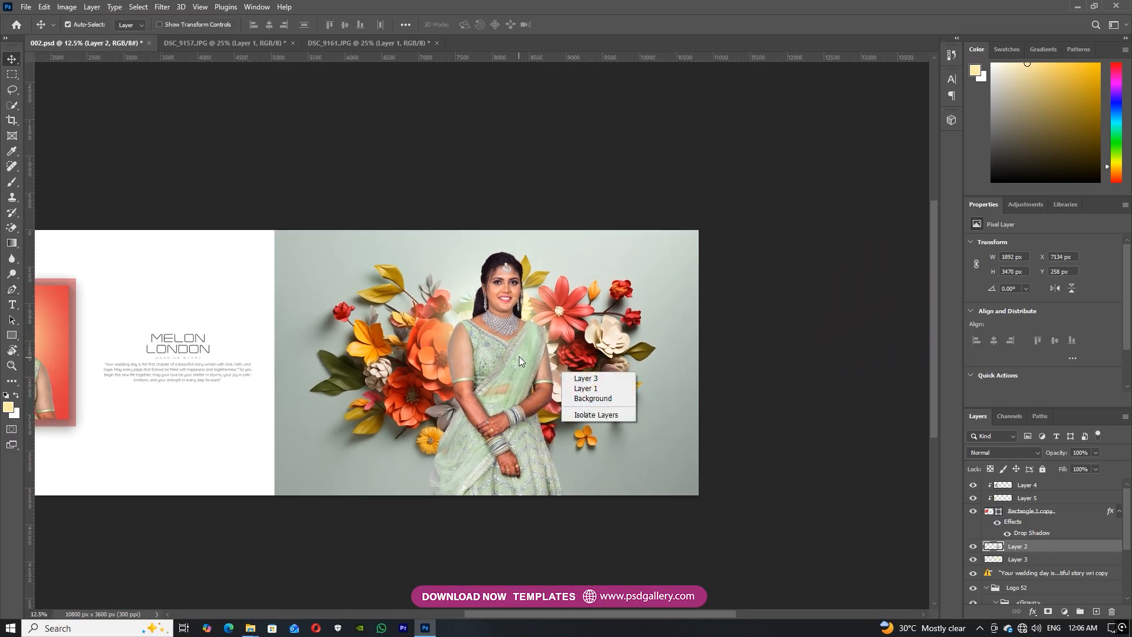
key(Escape)
key(ctrl+plus)
click(12, 275)
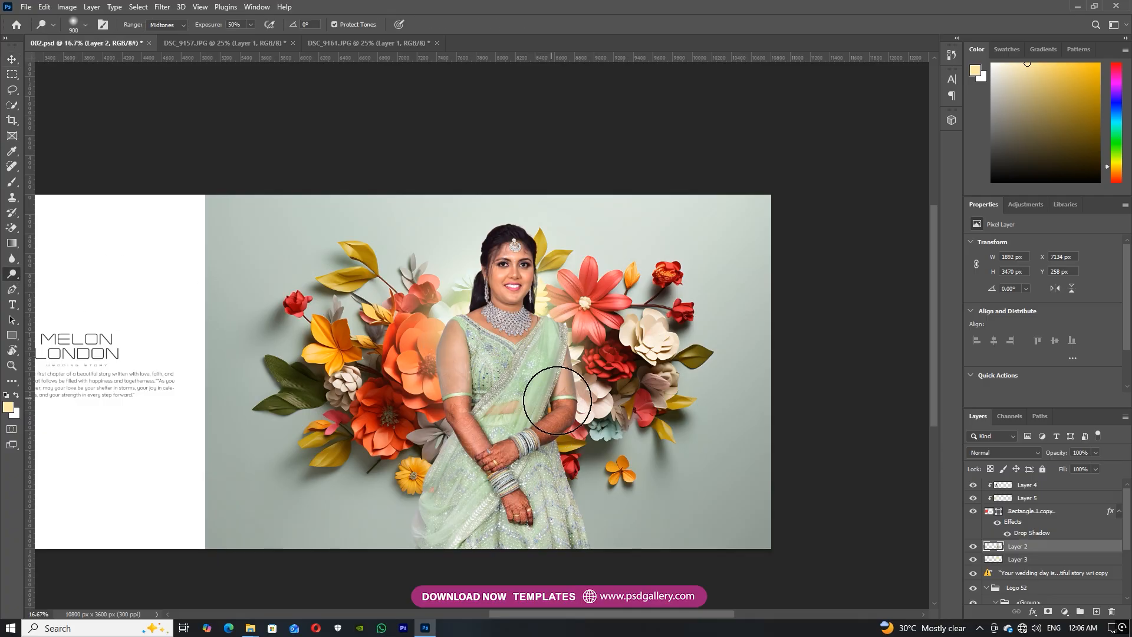
drag(559, 462, 467, 550)
drag(535, 511, 553, 527)
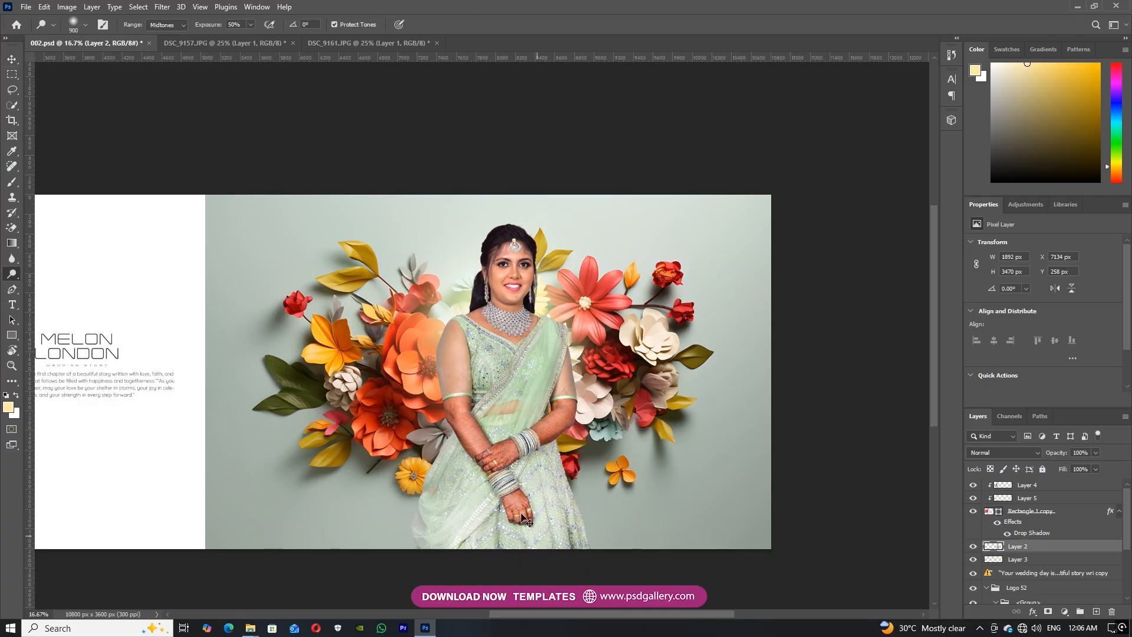
Step: Select the bride's Layer 2, display the recorded actions and enlarge their list
key(ctrl+plus)
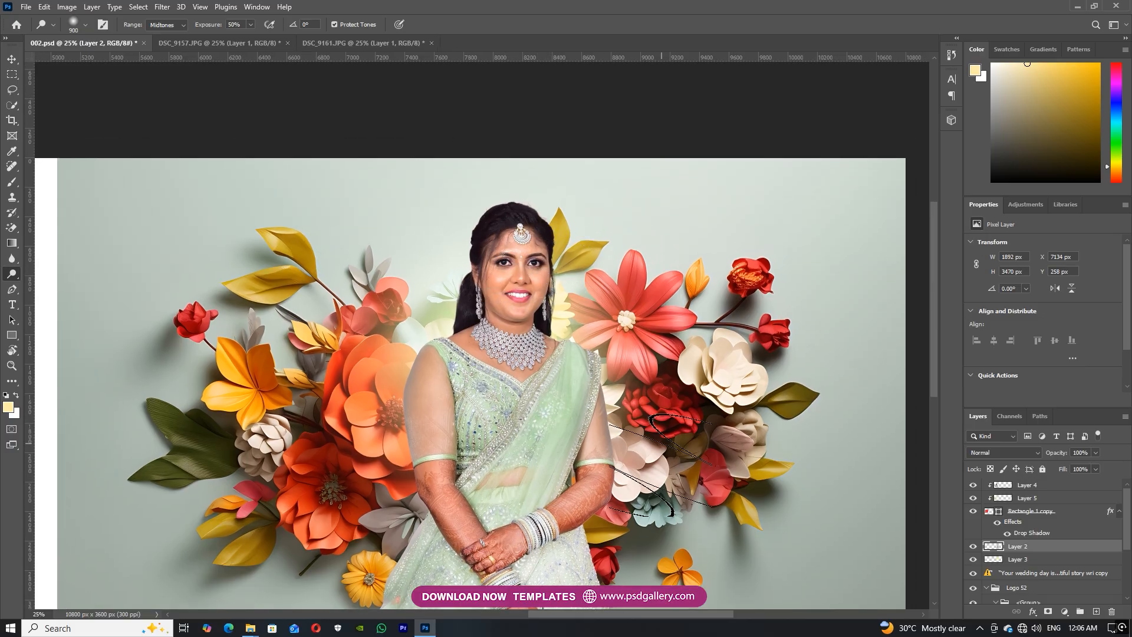
key(ctrl+plus)
key(v)
right_click(546, 319)
click(560, 324)
drag(606, 403, 556, 391)
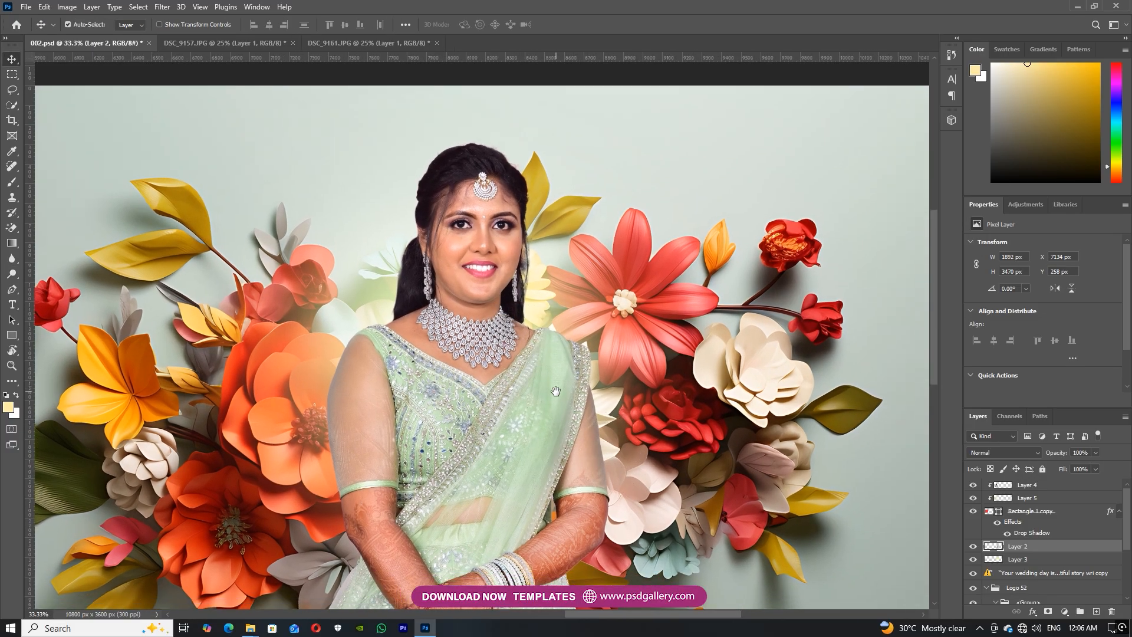
click(257, 7)
click(277, 88)
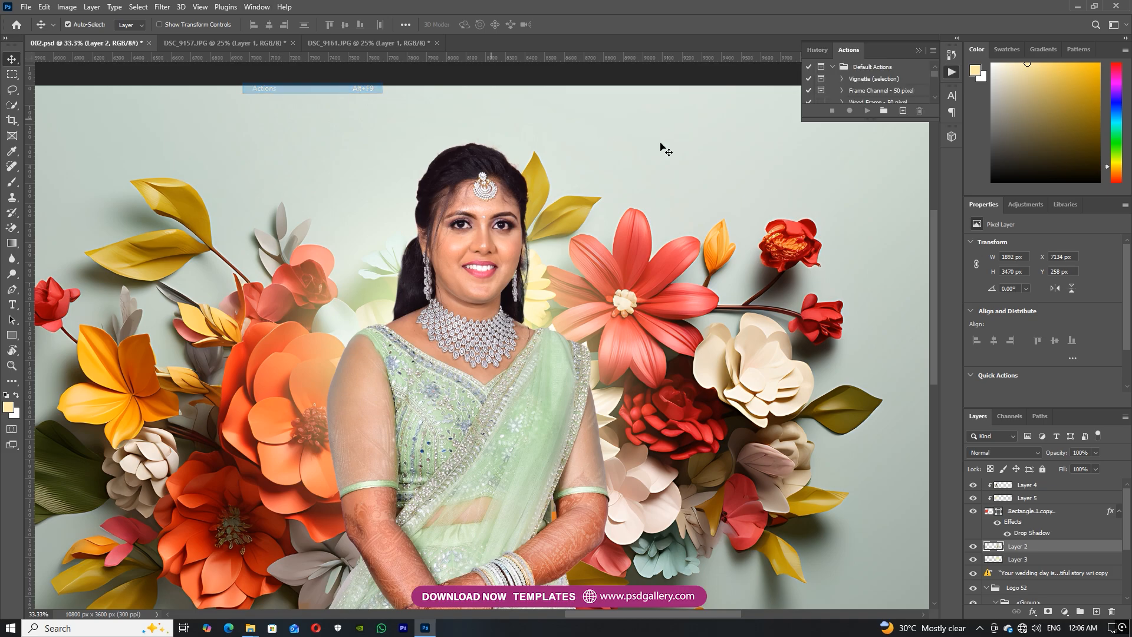
drag(849, 124, 849, 189)
Step: Look through the Default Actions set for a skin retouching action, keeping the bride's layer selected
scroll(852, 149, down, 2)
scroll(853, 148, up, 3)
right_click(474, 213)
click(485, 221)
scroll(872, 133, up, 1)
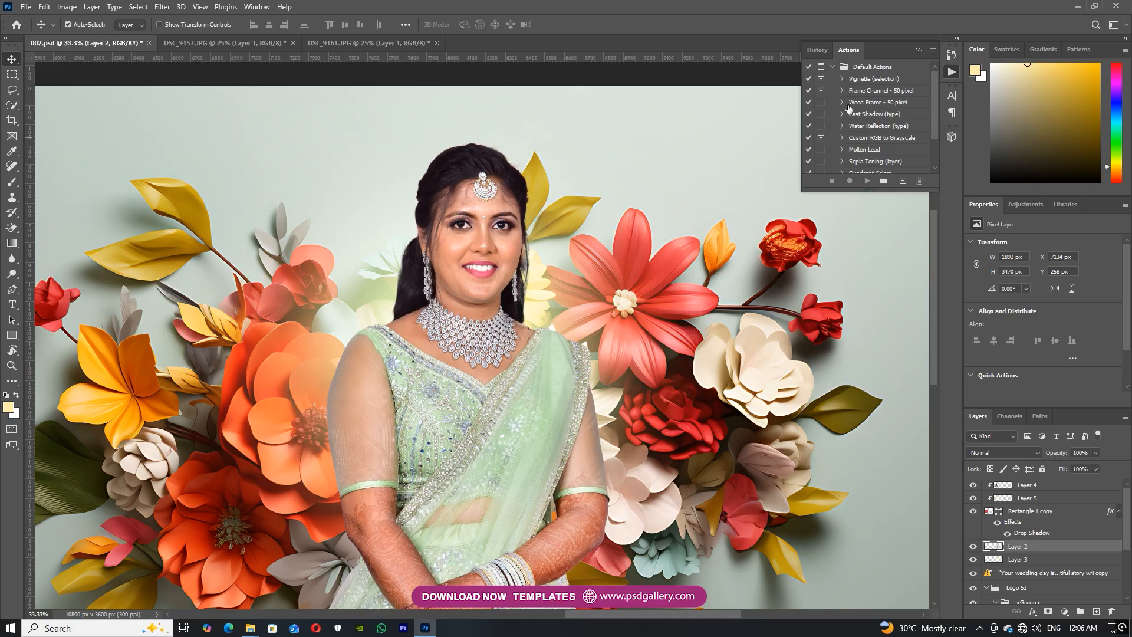
scroll(846, 128, down, 2)
right_click(473, 205)
click(539, 211)
scroll(878, 151, up, 2)
scroll(879, 148, down, 1)
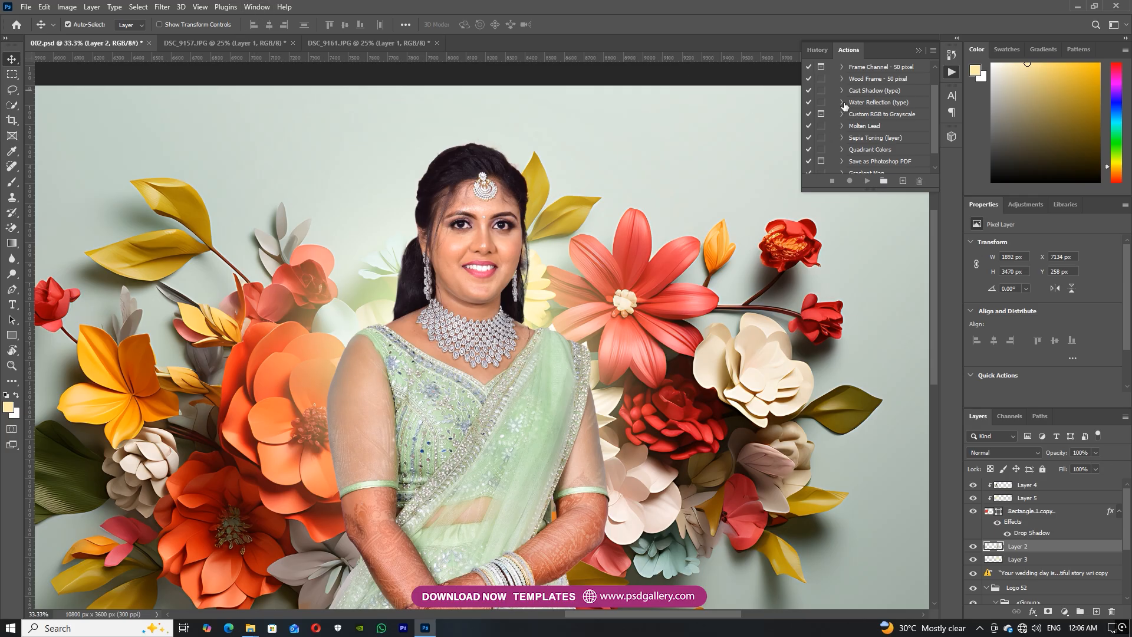
scroll(861, 112, up, 1)
Step: Collapse the Default Actions set and expand the Skin Retouching set down to its single action
click(832, 70)
click(831, 69)
click(831, 70)
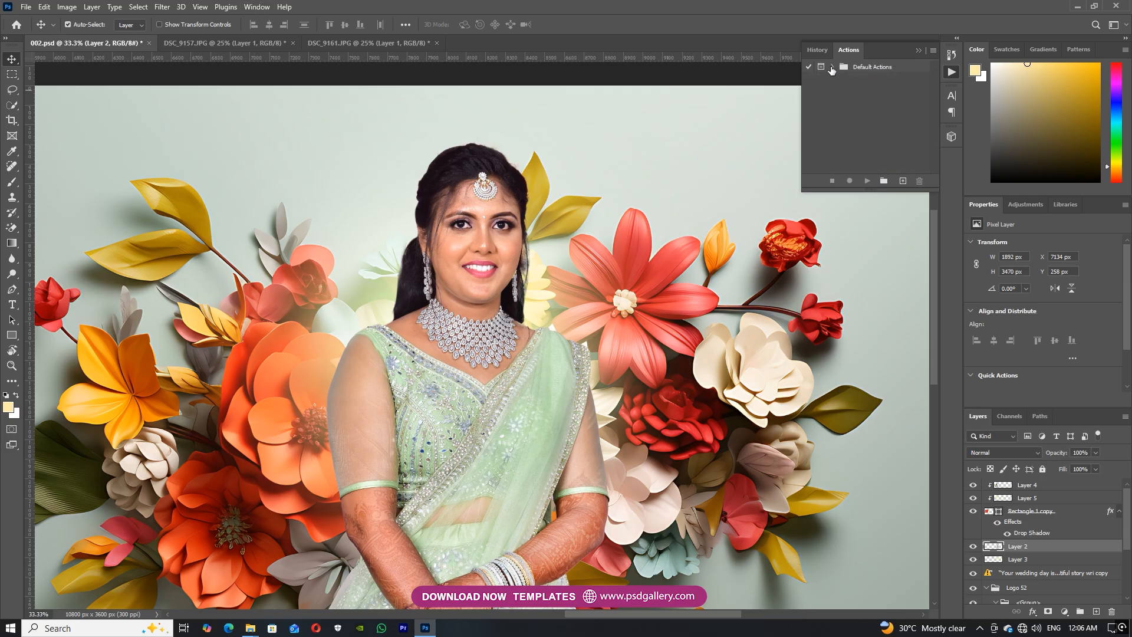
scroll(635, 248, down, 1)
click(624, 247)
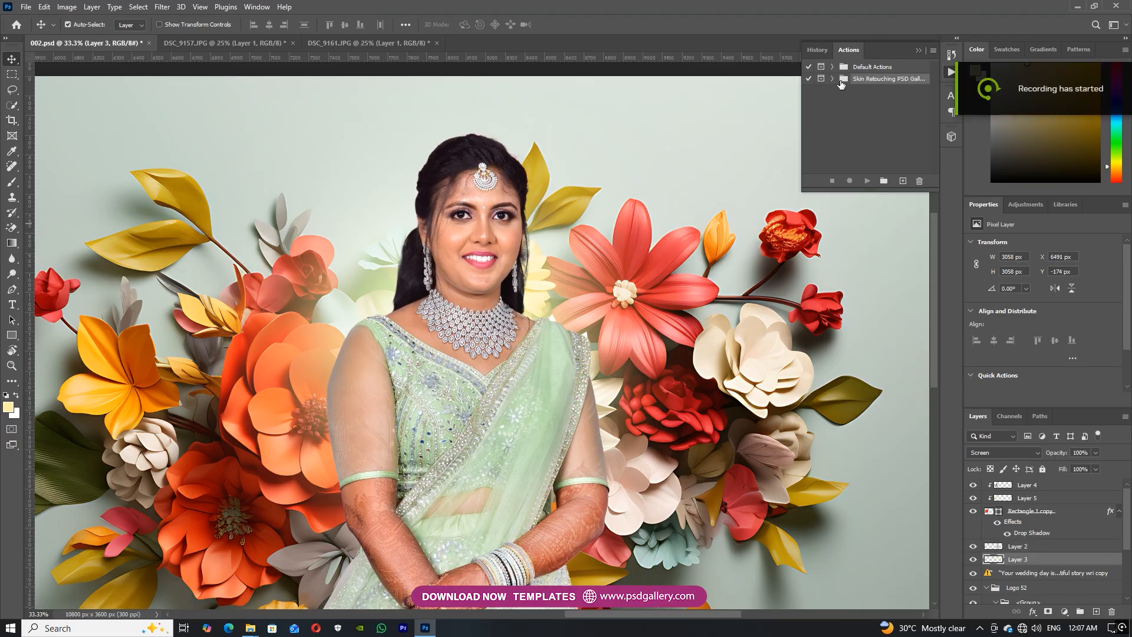
click(831, 79)
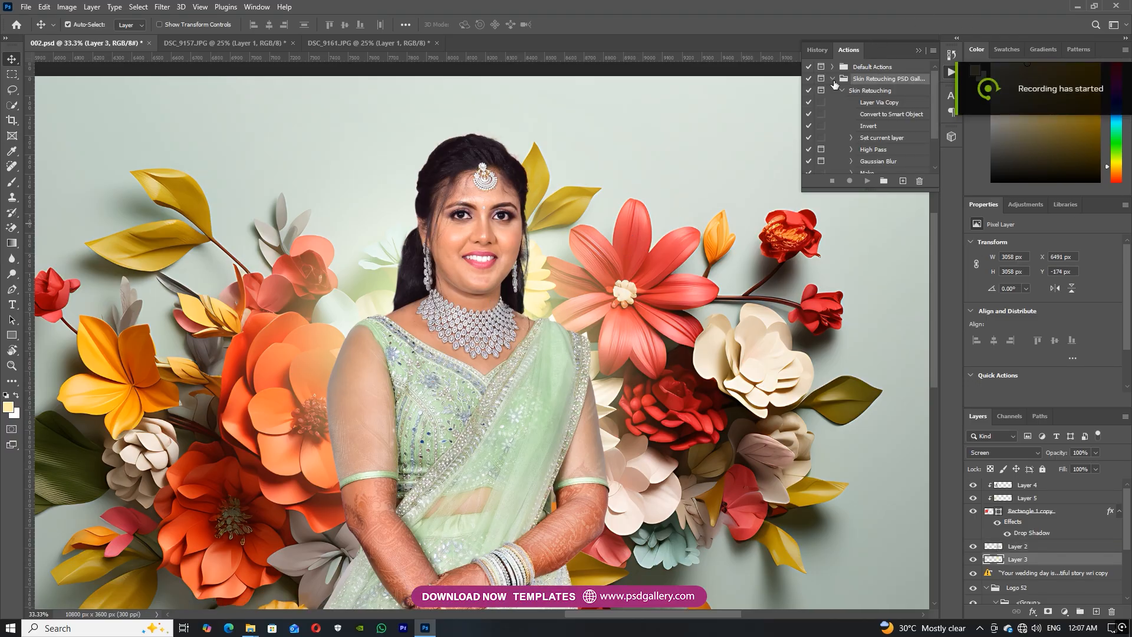
click(842, 91)
Step: Try the Skin Retouching action on the glow layer, Layer 3, and delete the resulting layer copy
click(863, 92)
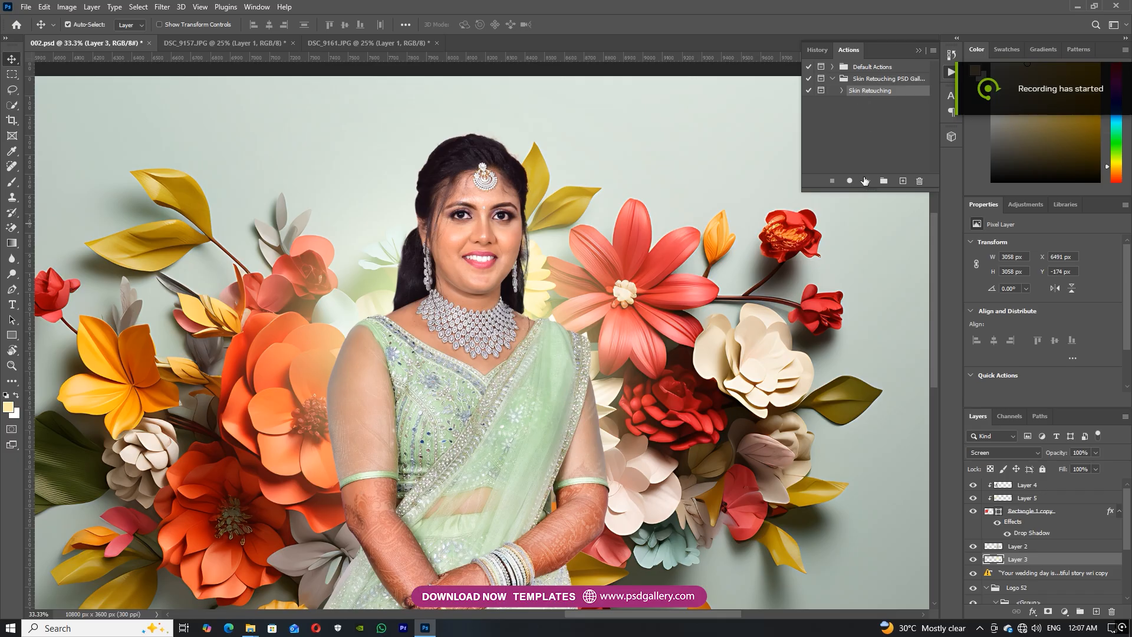
click(866, 181)
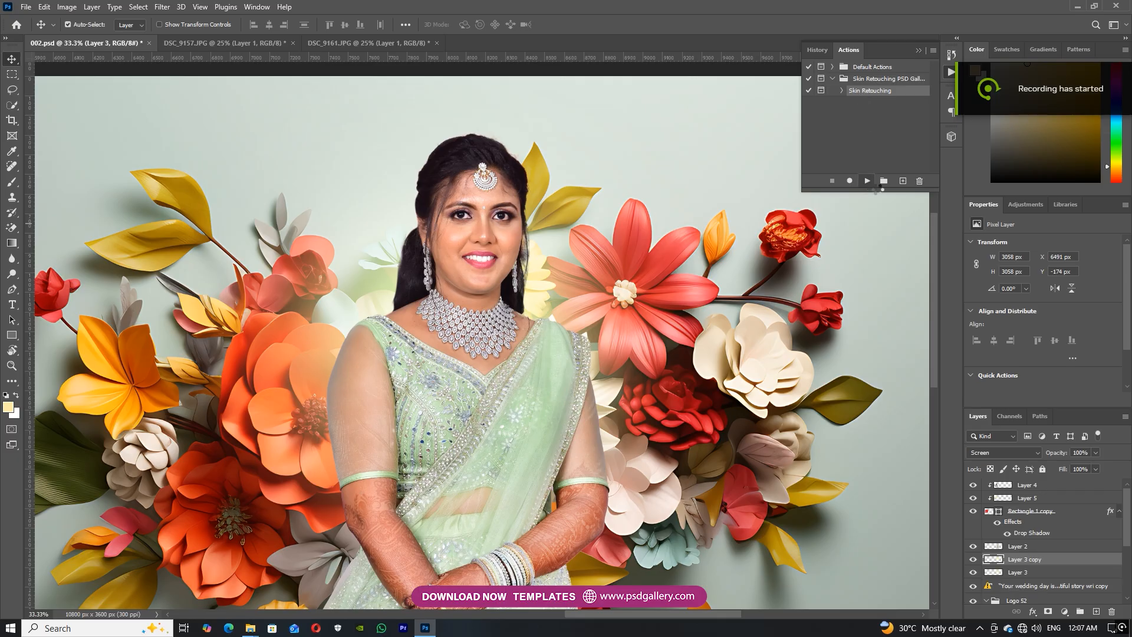
click(625, 170)
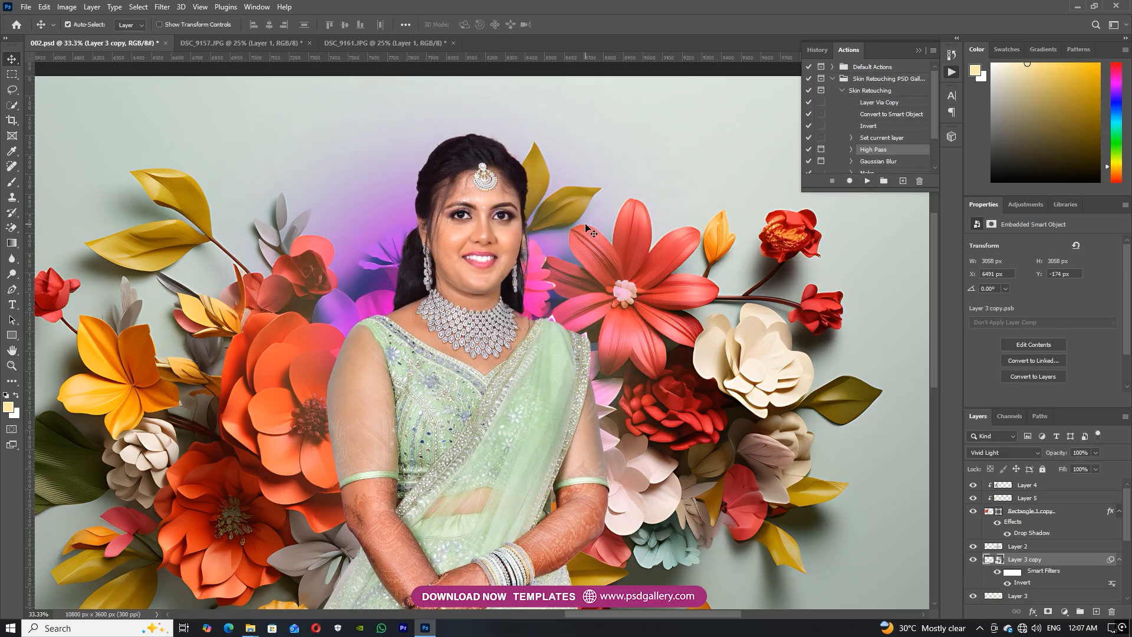
key(Delete)
Step: Run the Skin Retouching action on the bride's Layer 2 with a High Pass radius of 8.6 and a Gaussian Blur radius of 3.1 pixels
right_click(477, 229)
click(500, 236)
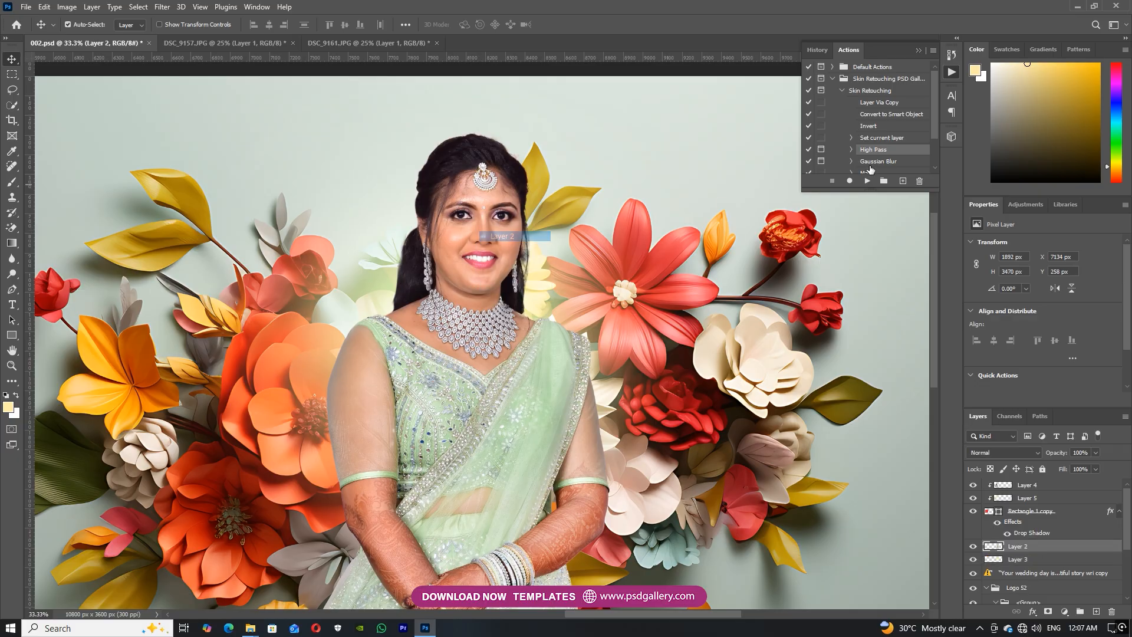
click(867, 92)
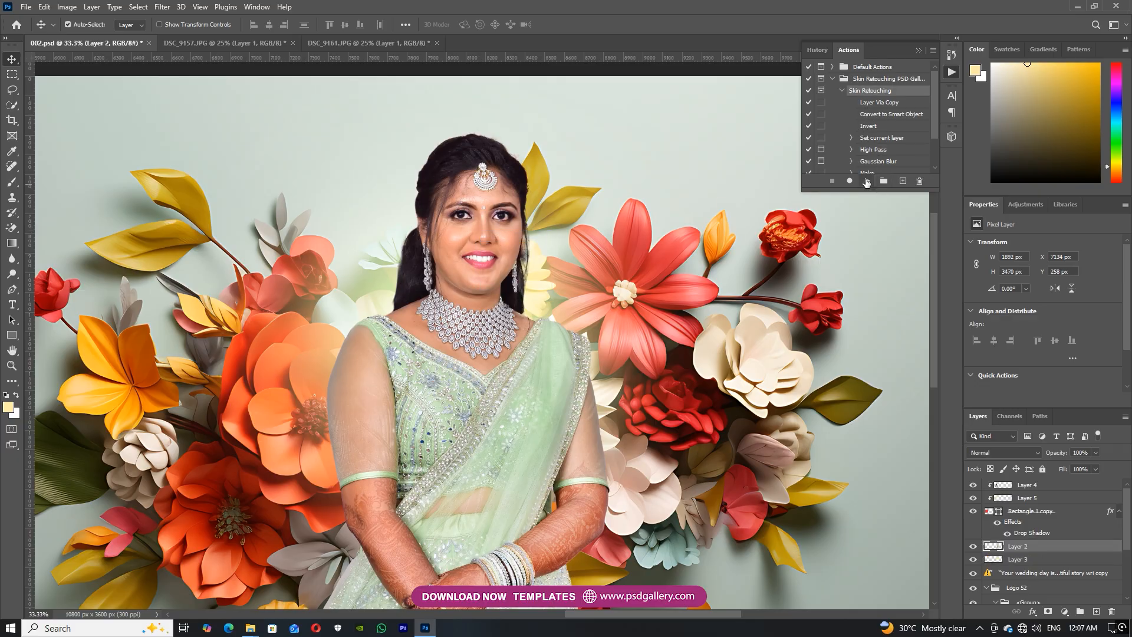
click(866, 182)
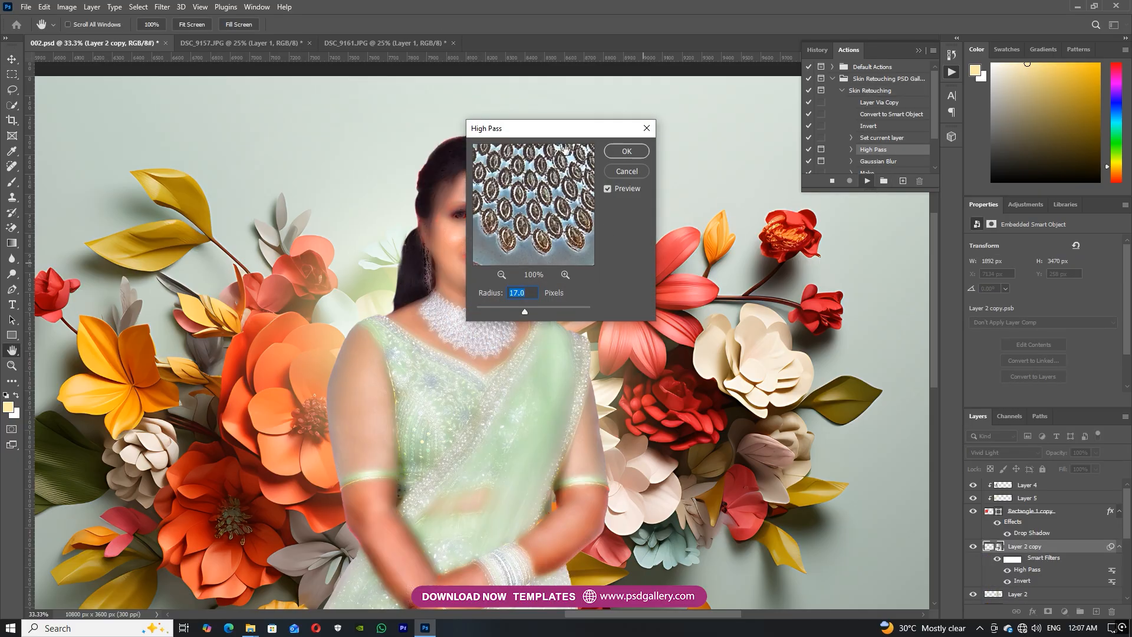
drag(695, 308, 684, 306)
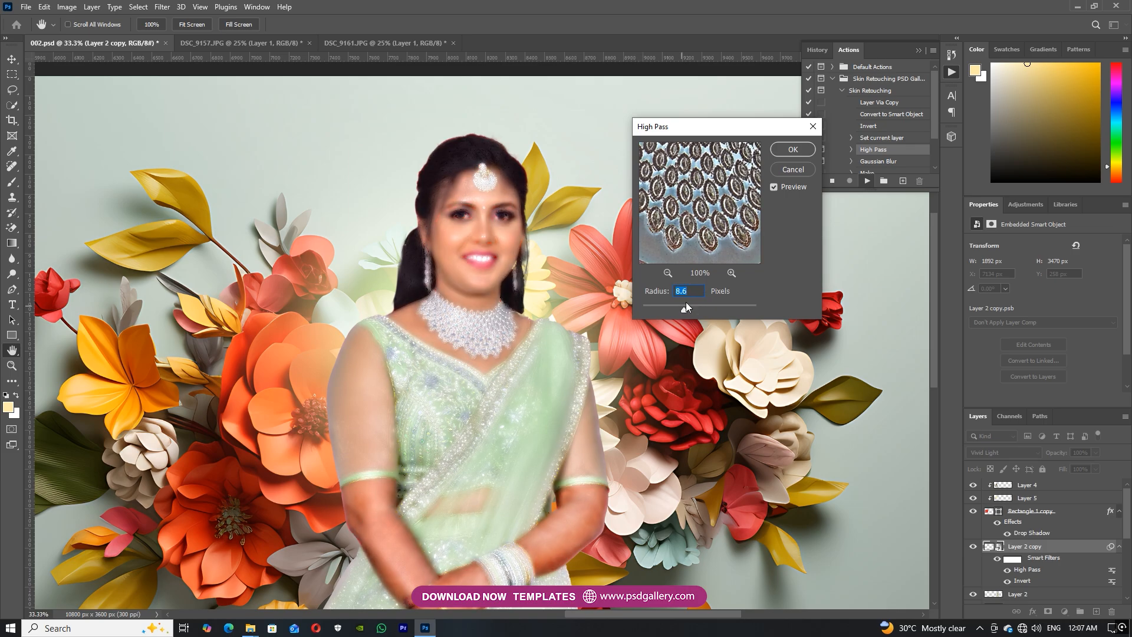
click(796, 151)
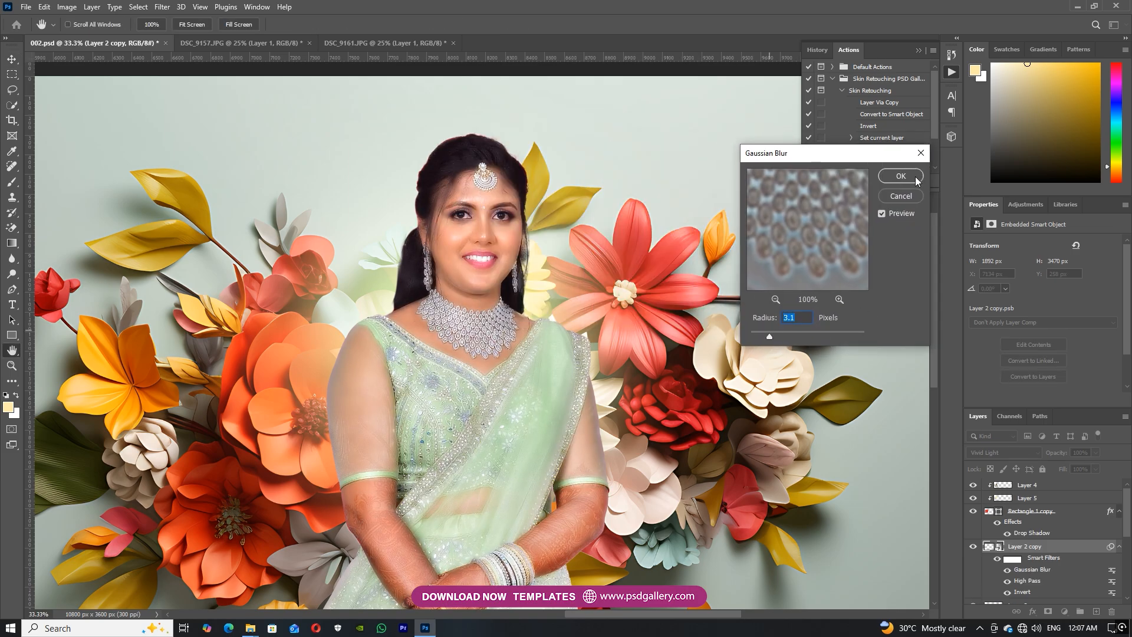
click(914, 176)
Step: Paint white on the Layer 2 copy mask over the bride's face with a soft brush between 60 and 80 pixels
scroll(511, 285, up, 4)
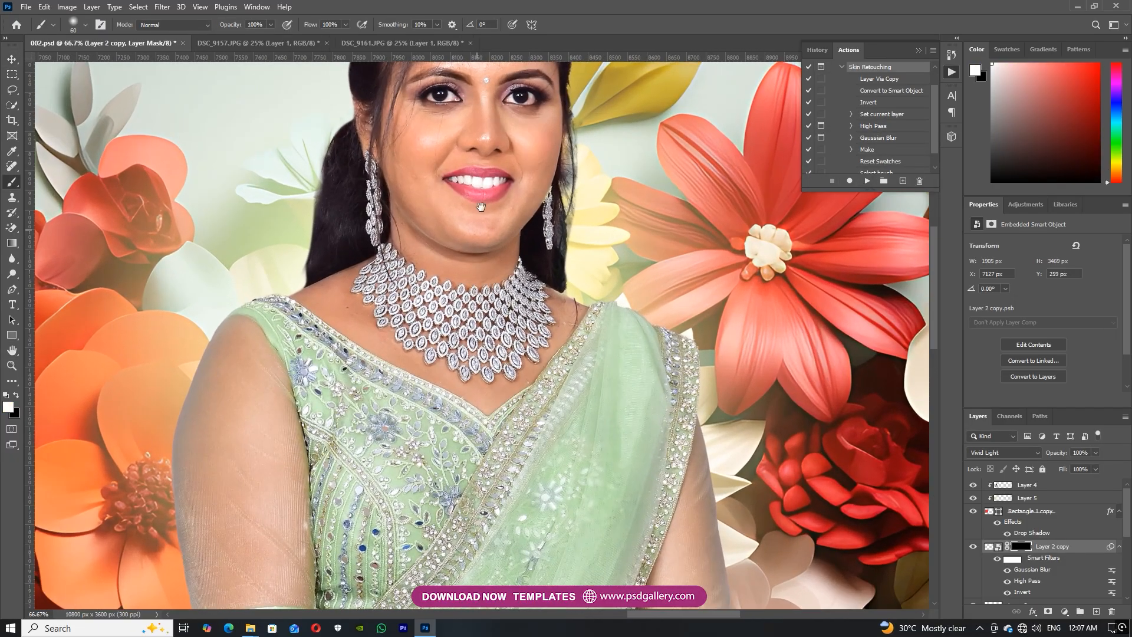
key(bracketleft)
key(bracketright)
key(bracketright)
key(bracketright)
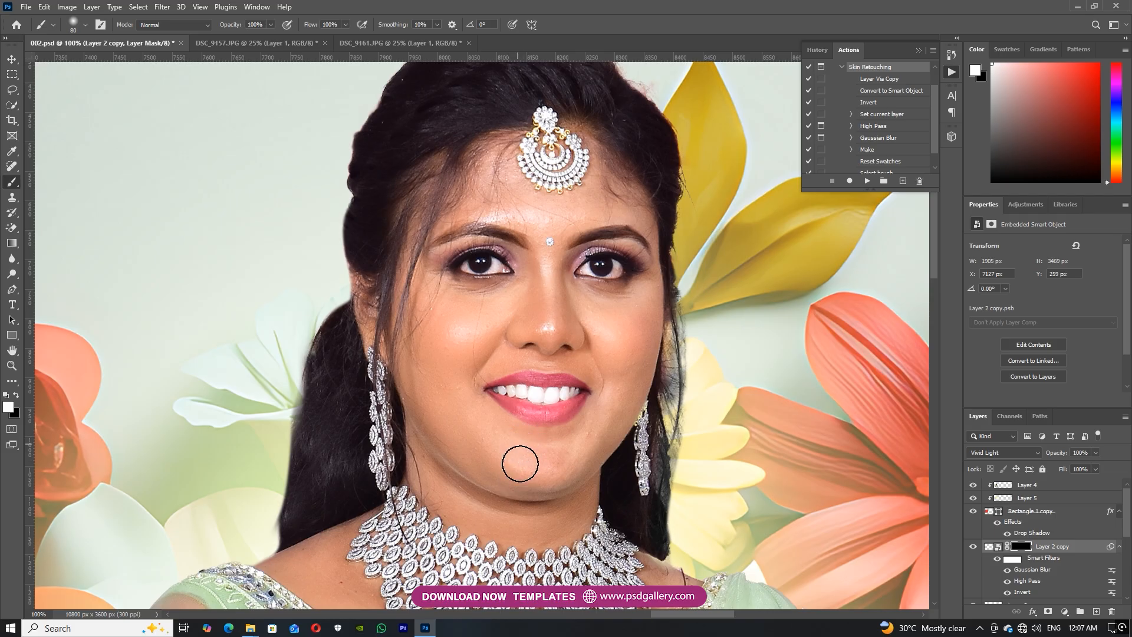
key(bracketleft)
key(bracketleft)
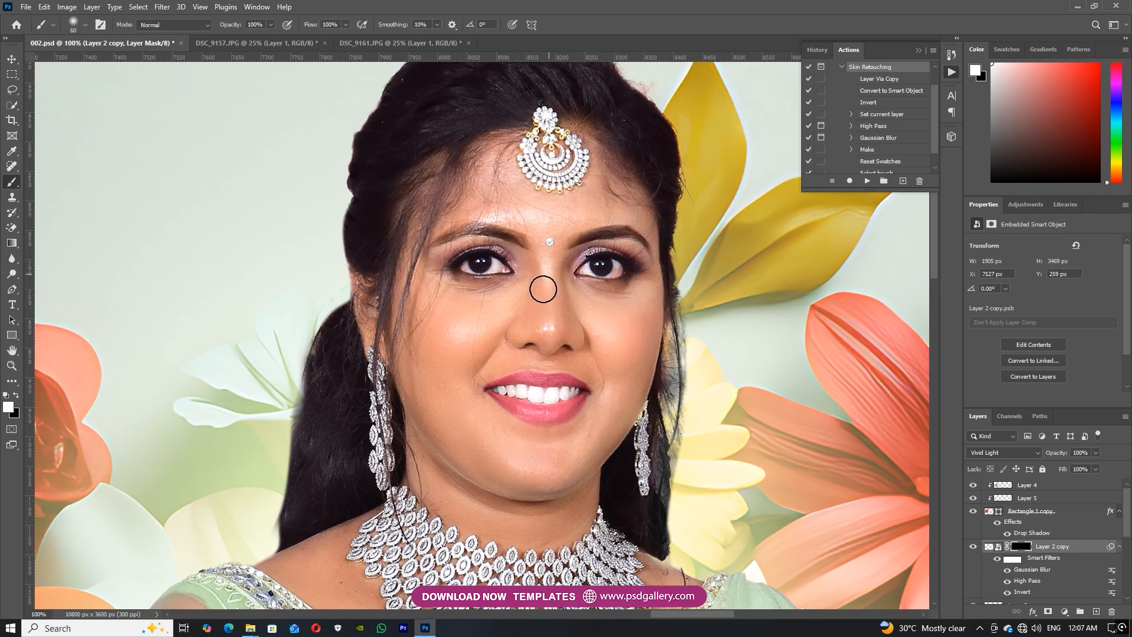
key(bracketright)
key(bracketright)
key(bracketleft)
key(bracketleft)
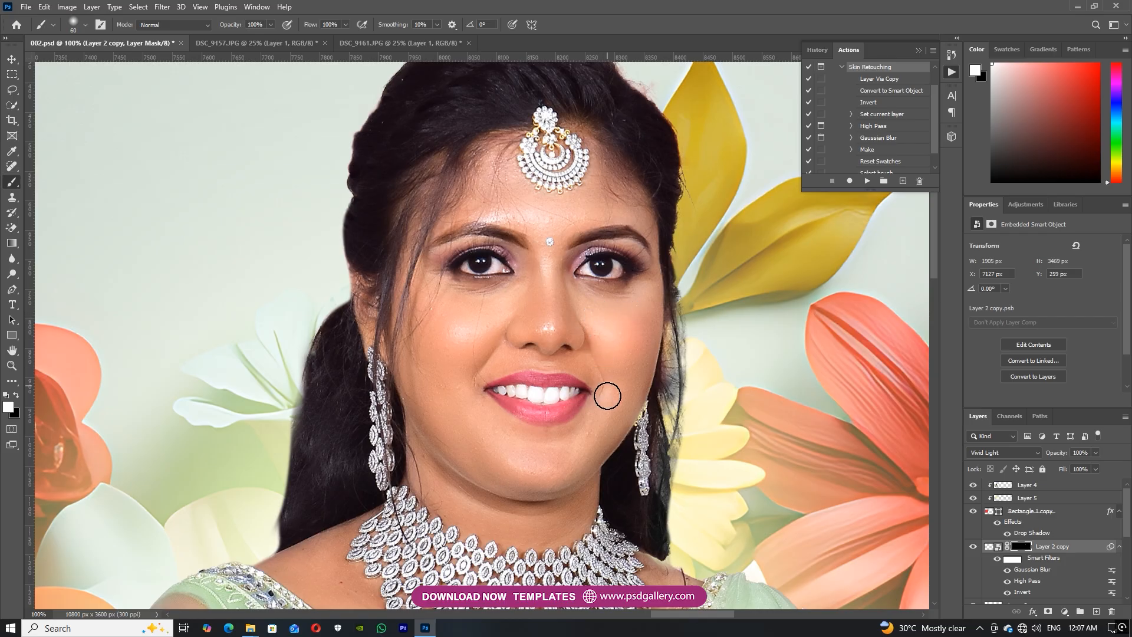
Step: Paint the Layer 2 copy mask over the bride's cheeks, neck and chest, mostly with a 90-pixel brush, to smooth the skin
key(bracketright)
key(bracketright)
key(bracketright)
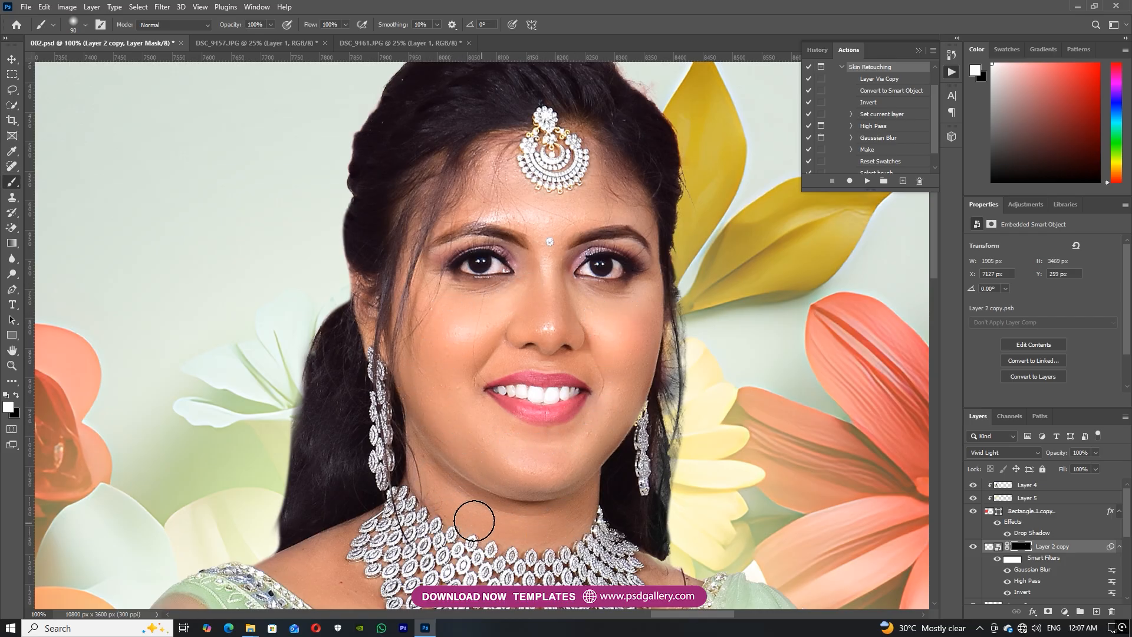
key(bracketleft)
key(bracketleft)
key(bracketright)
key(bracketright)
drag(528, 545, 551, 433)
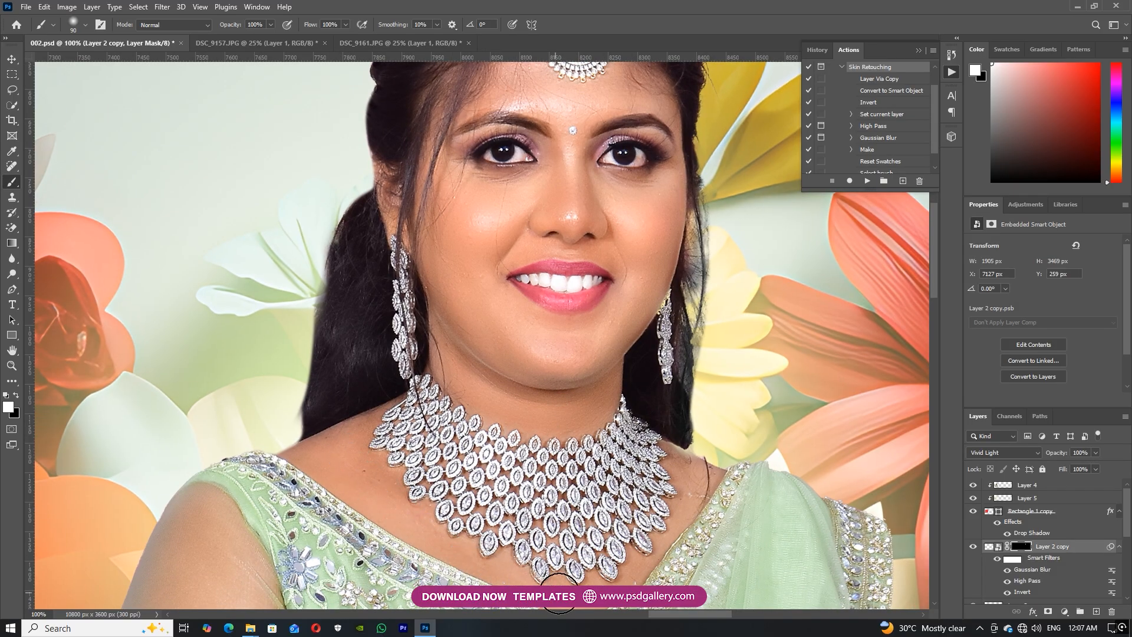
drag(559, 592, 581, 427)
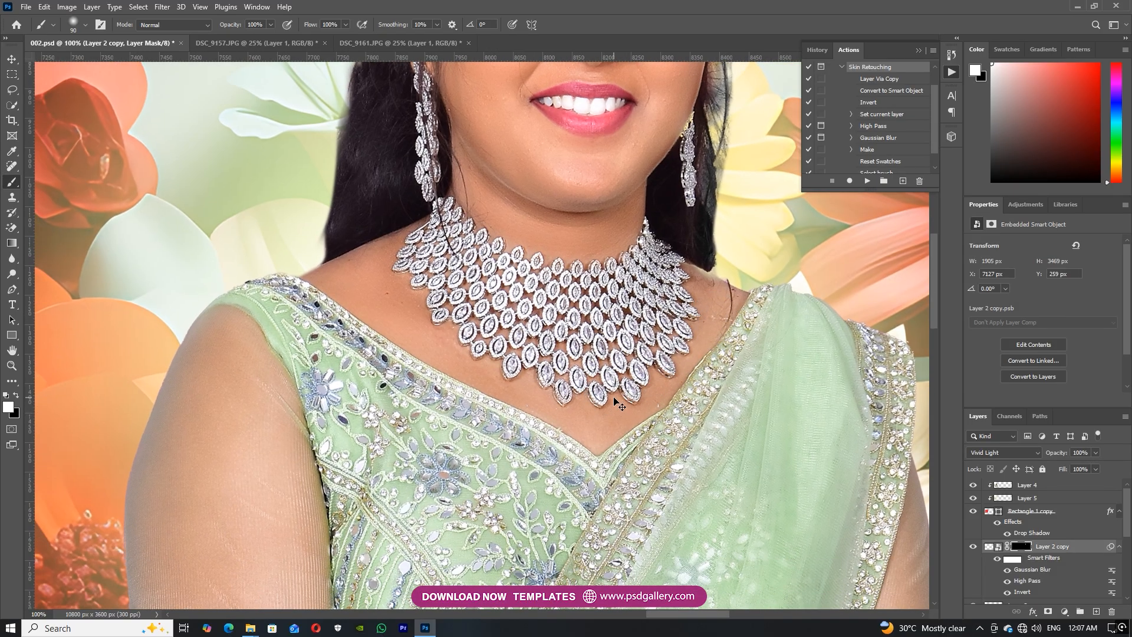
Step: Paint the skin smoothing mask over the bride's arms with the 90-pixel brush
key(ctrl+minus)
key(ctrl+minus)
drag(367, 581, 387, 419)
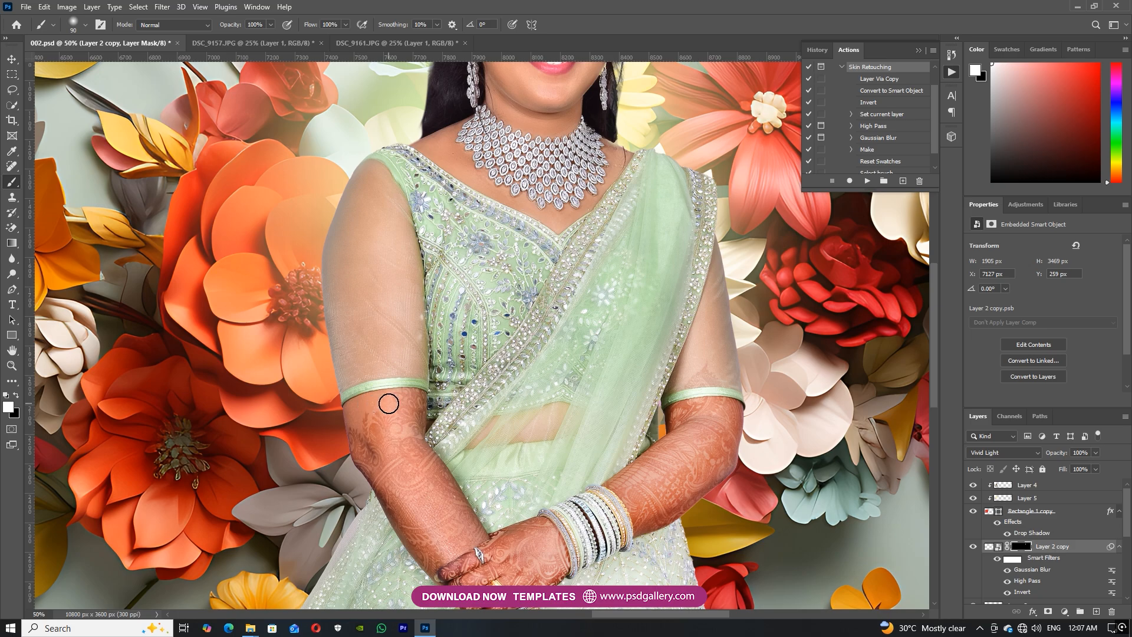
key(ctrl+minus)
drag(628, 292, 625, 356)
key(ctrl+minus)
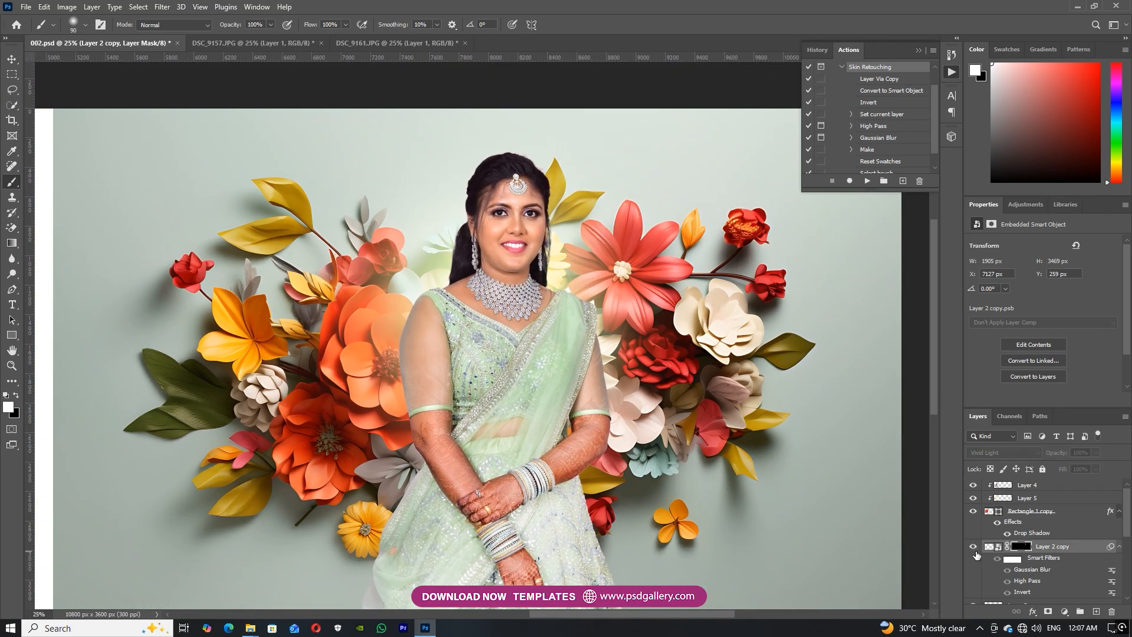
Step: Merge the skin retouching layer, Layer 2 copy, with the bride's layer beneath it
scroll(1027, 572, down, 1)
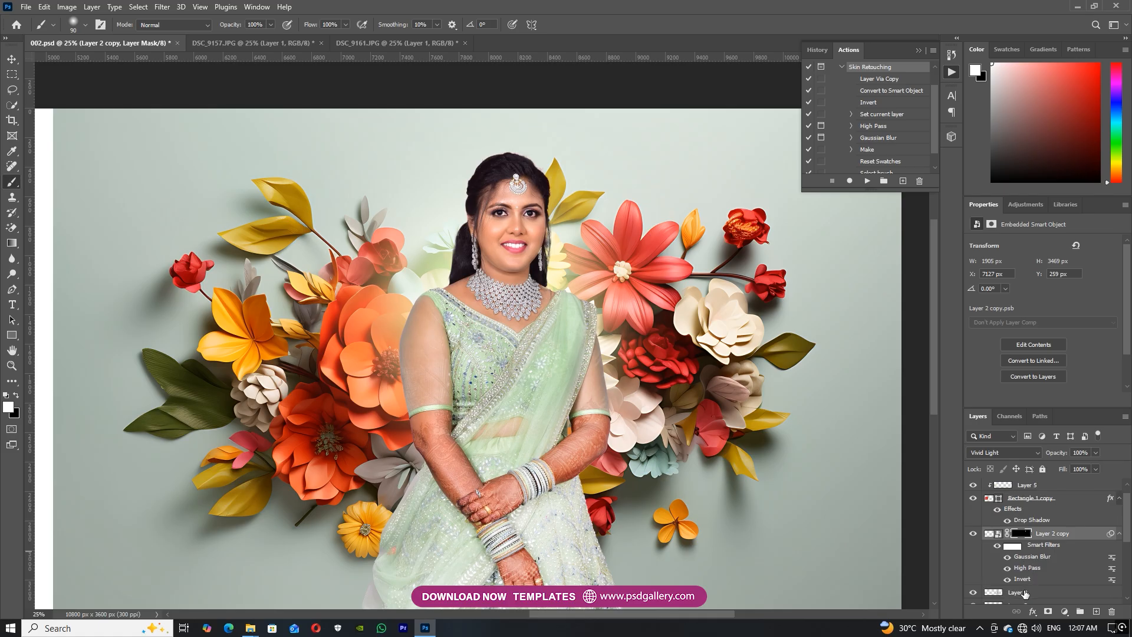
shift+click(1025, 594)
right_click(1025, 592)
click(1012, 443)
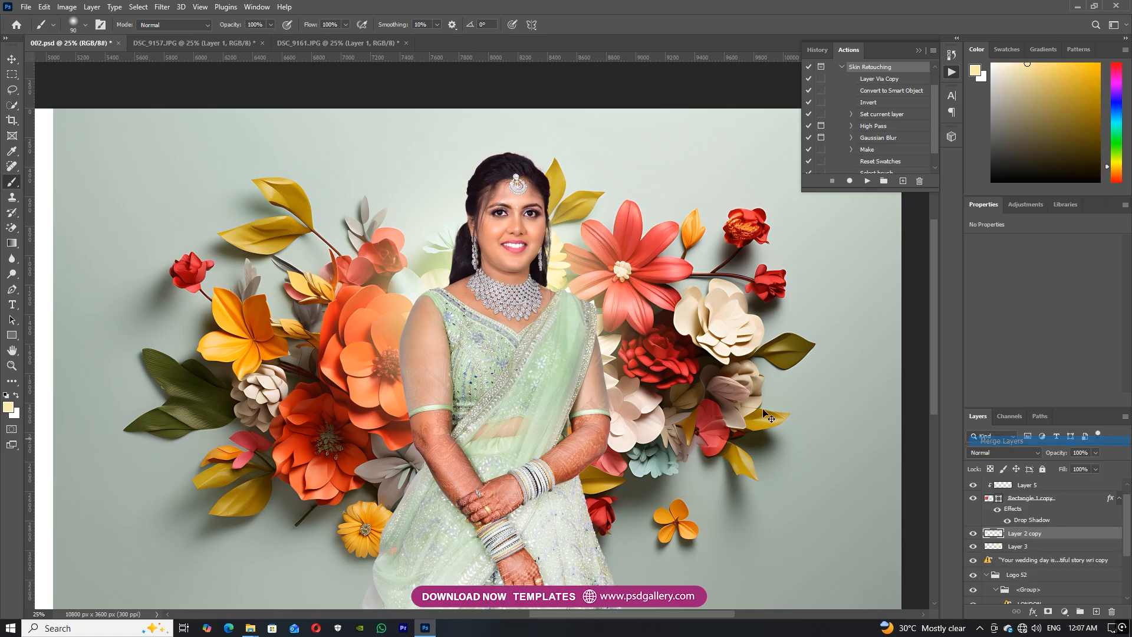
key(ctrl+minus)
key(v)
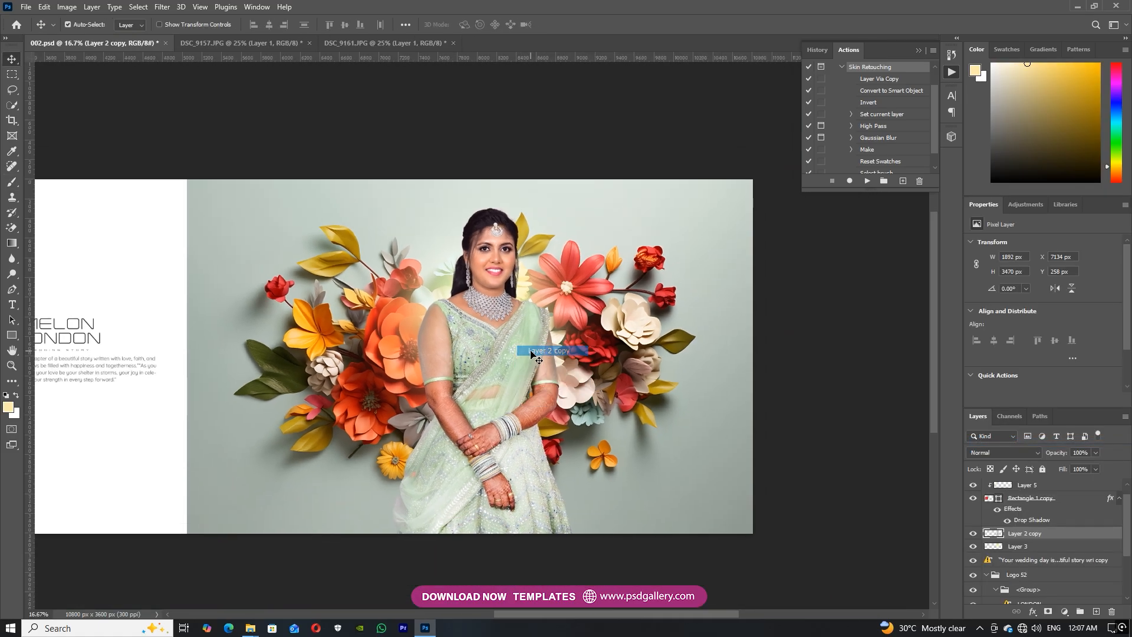
click(12, 273)
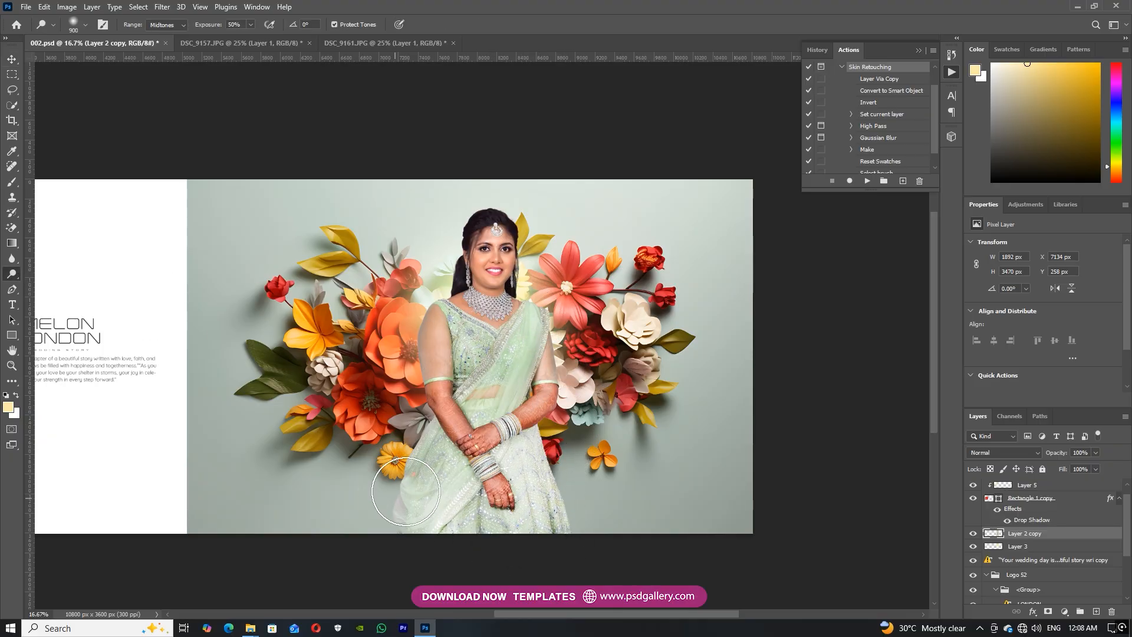
key(ctrl+plus)
key(v)
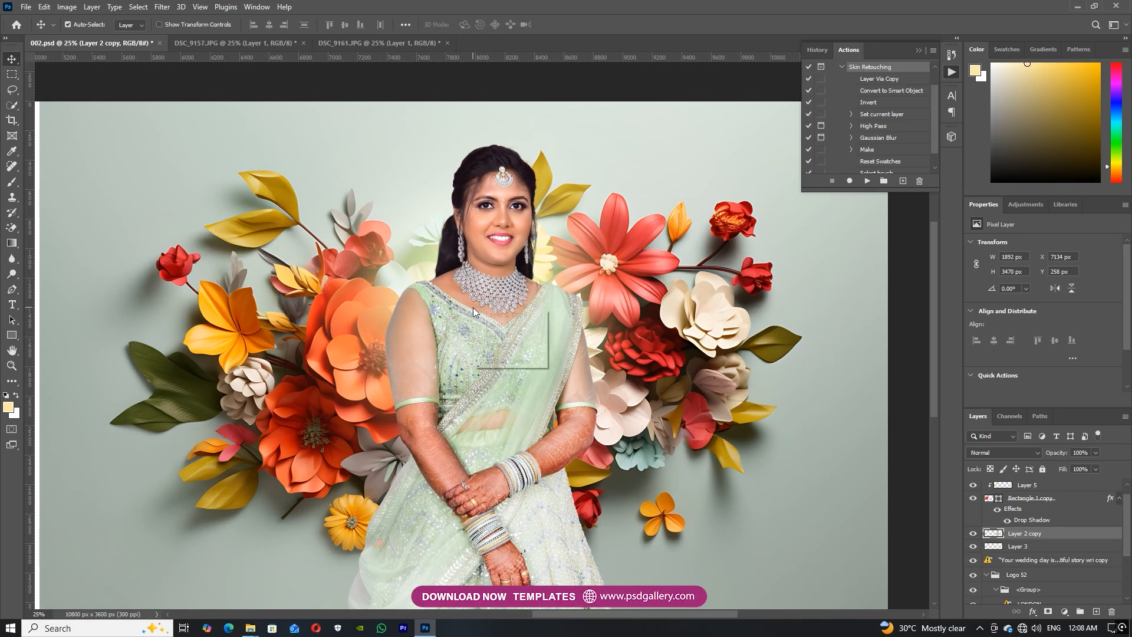
Step: Apply a slight Color Balance adjustment to the merged bride layer
key(ctrl+b)
drag(872, 284, 873, 284)
click(996, 231)
Step: Open the merged bride layer in the Camera Raw filter and set the white balance Temperature to -3
right_click(522, 323)
click(523, 324)
key(ctrl+shift+a)
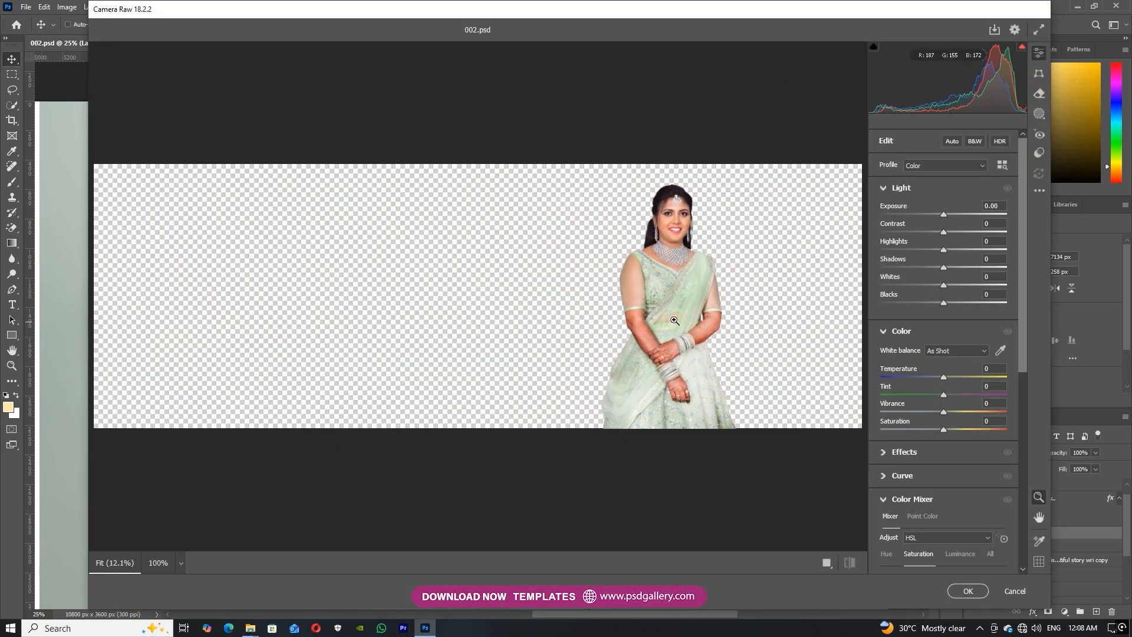
drag(669, 225, 808, 238)
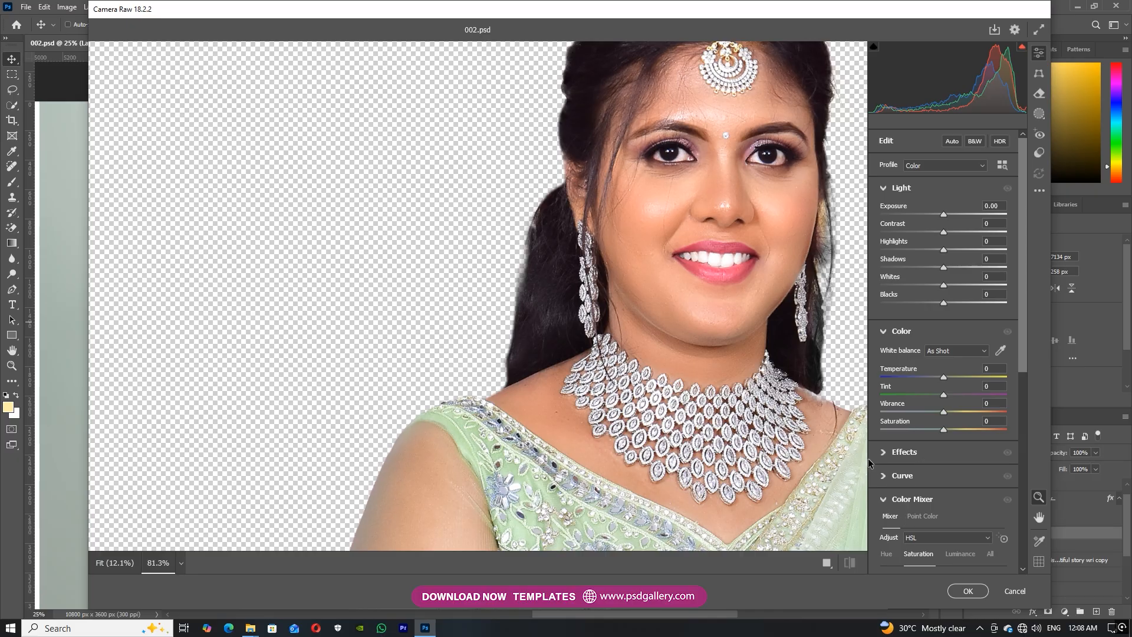
scroll(788, 360, down, 8)
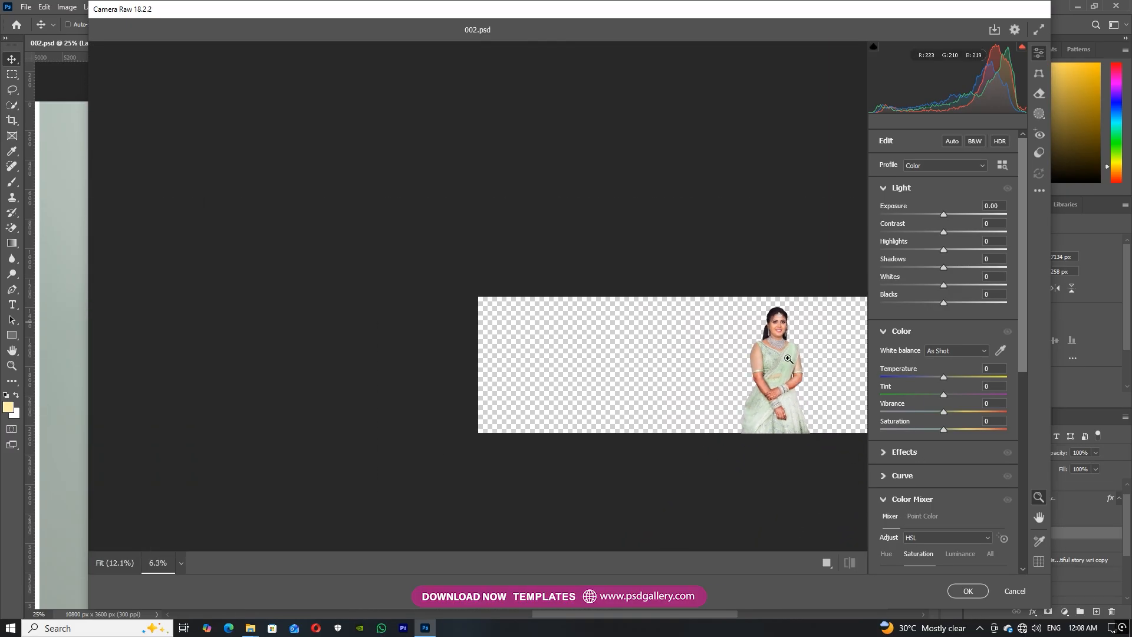
scroll(788, 359, up, 4)
drag(942, 375, 940, 375)
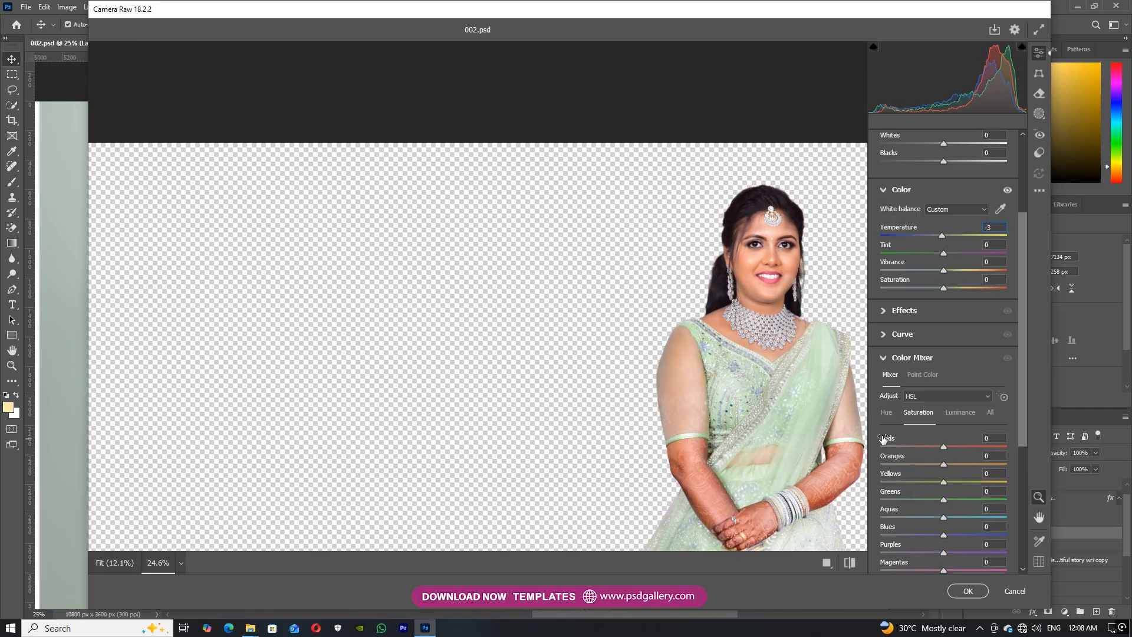
scroll(912, 453, up, 3)
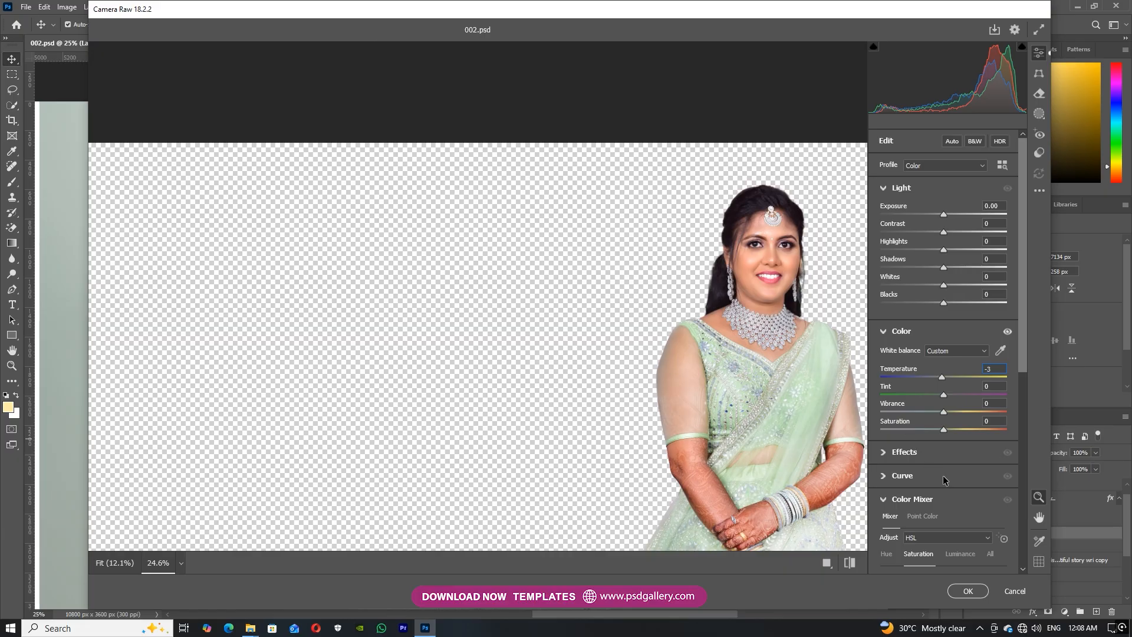
Step: Raise the Greens saturation to +34 in the Color Mixer and apply the Camera Raw filter
scroll(944, 479, down, 4)
drag(959, 434, 964, 424)
scroll(976, 270, up, 3)
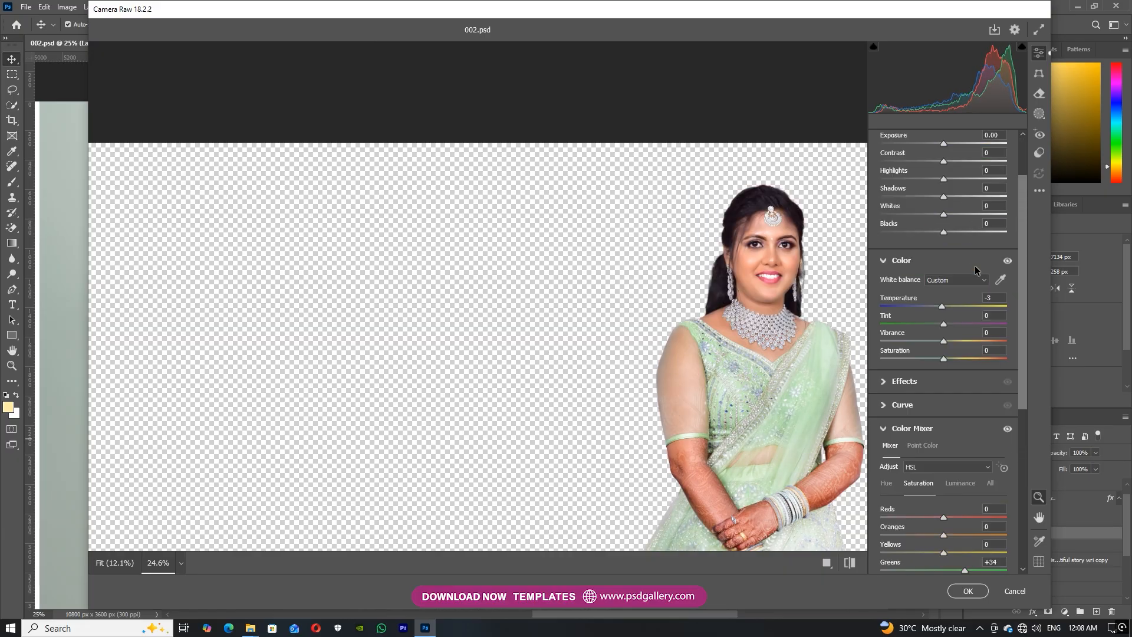
scroll(952, 420, up, 2)
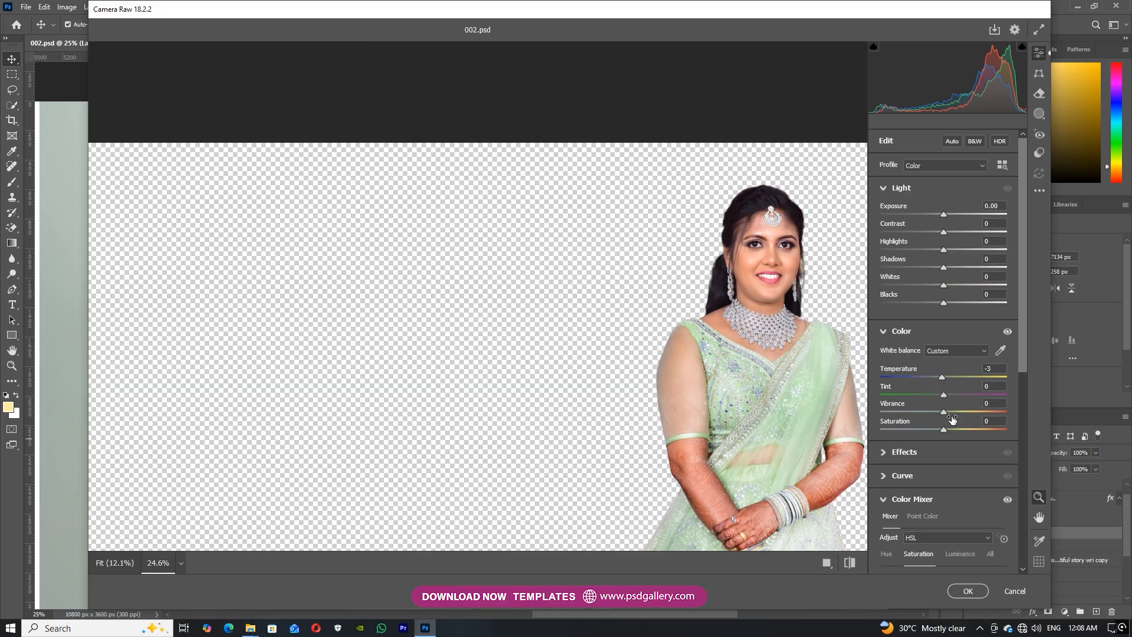
scroll(932, 463, down, 2)
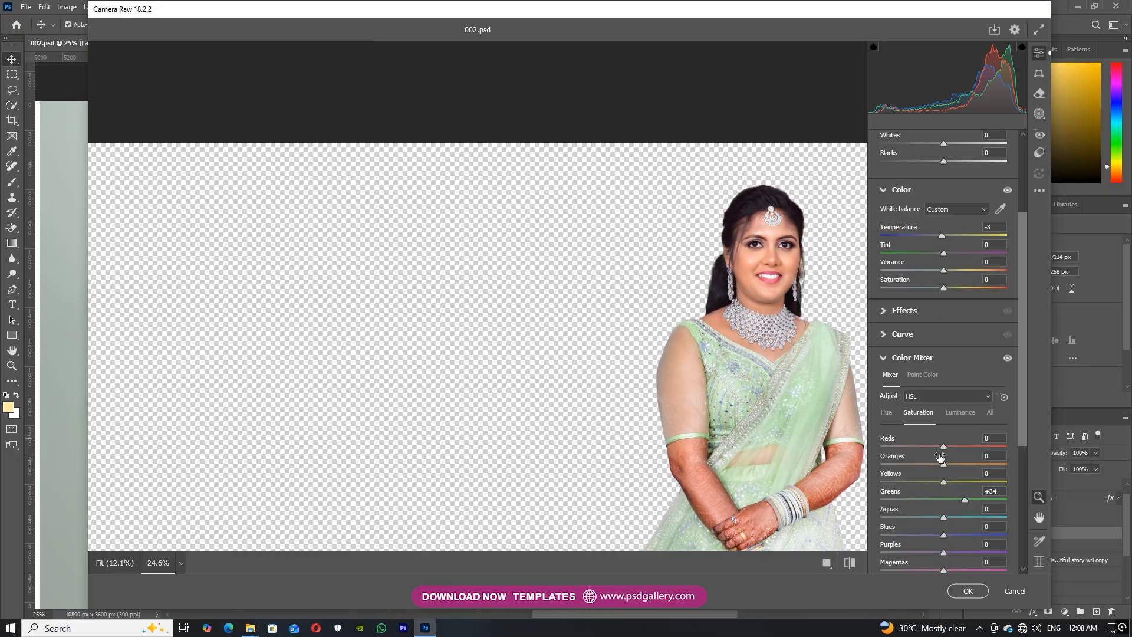
scroll(1012, 417, down, 3)
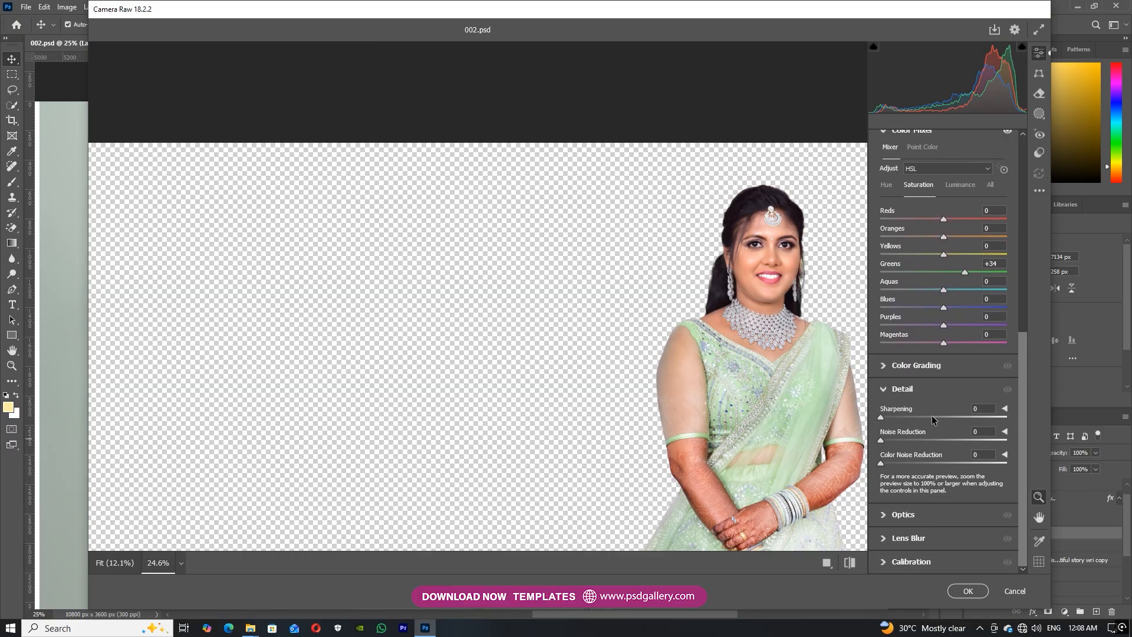
click(951, 587)
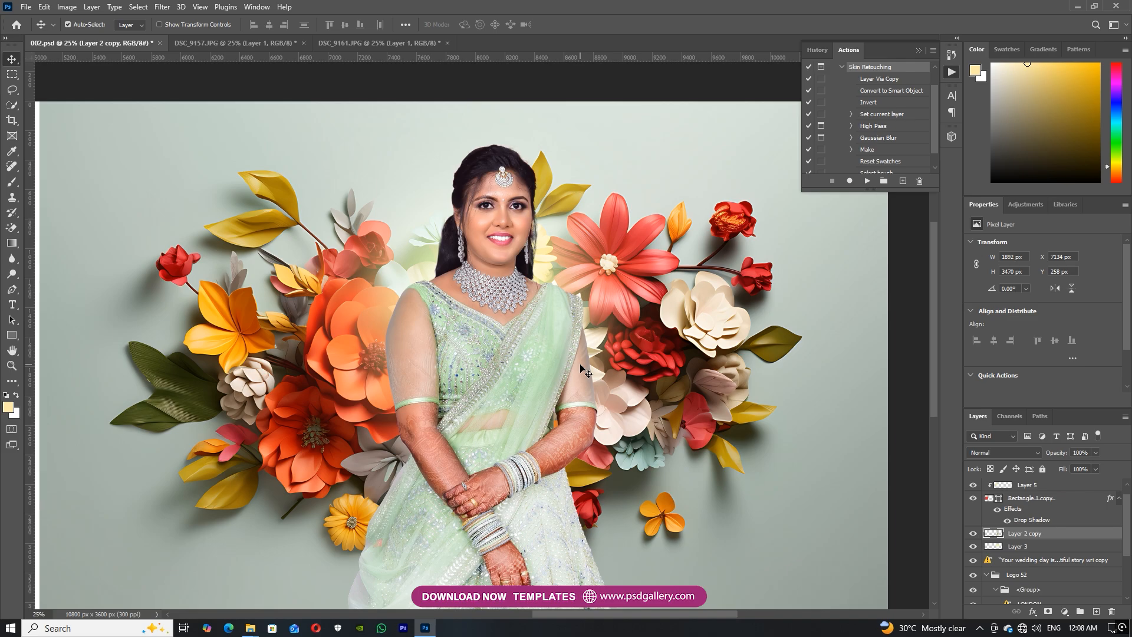
Step: Lighten the lower part of the bride's dress using the Dodge tool with a 900-pixel brush, Midtones range and 50% exposure
scroll(527, 312, down, 1)
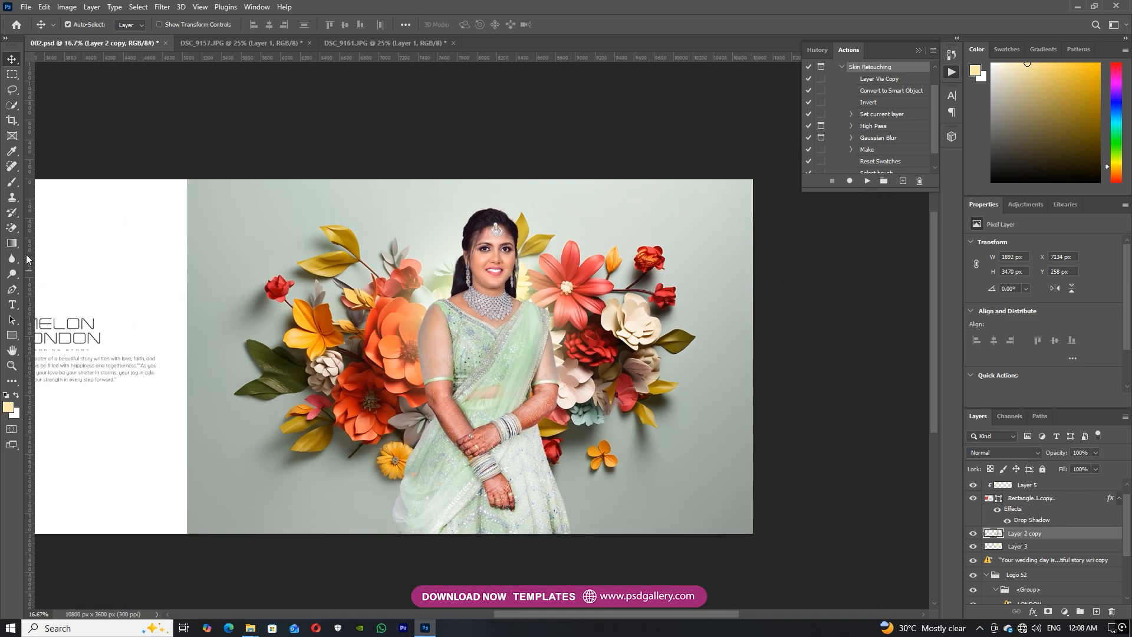
click(11, 274)
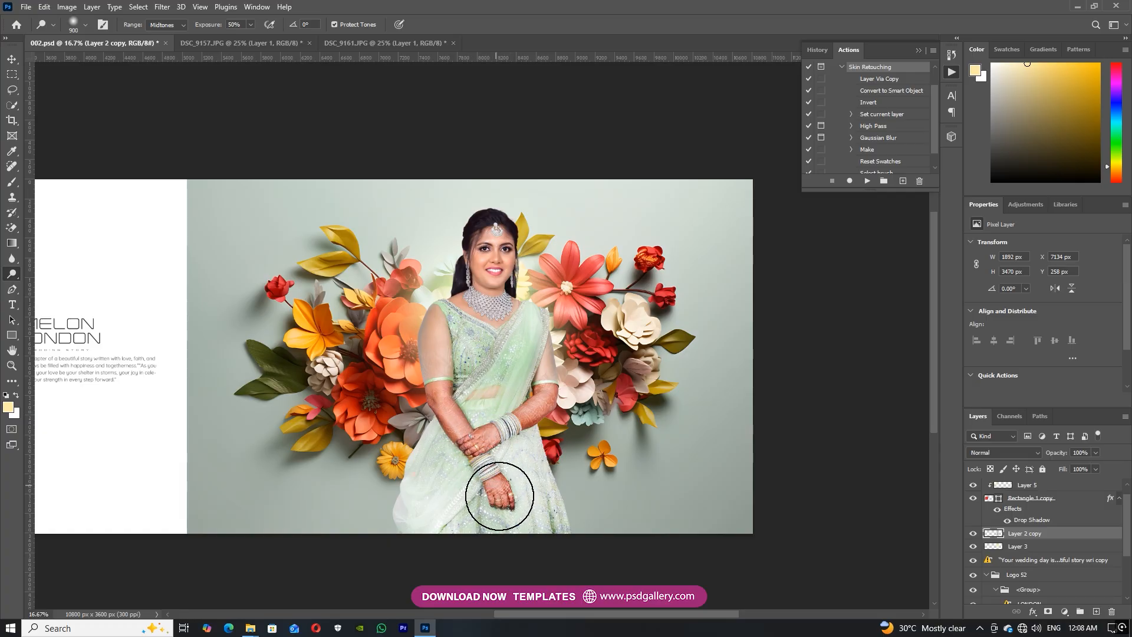
drag(450, 464, 542, 473)
key(ctrl+minus)
scroll(548, 465, down, 2)
scroll(530, 448, up, 4)
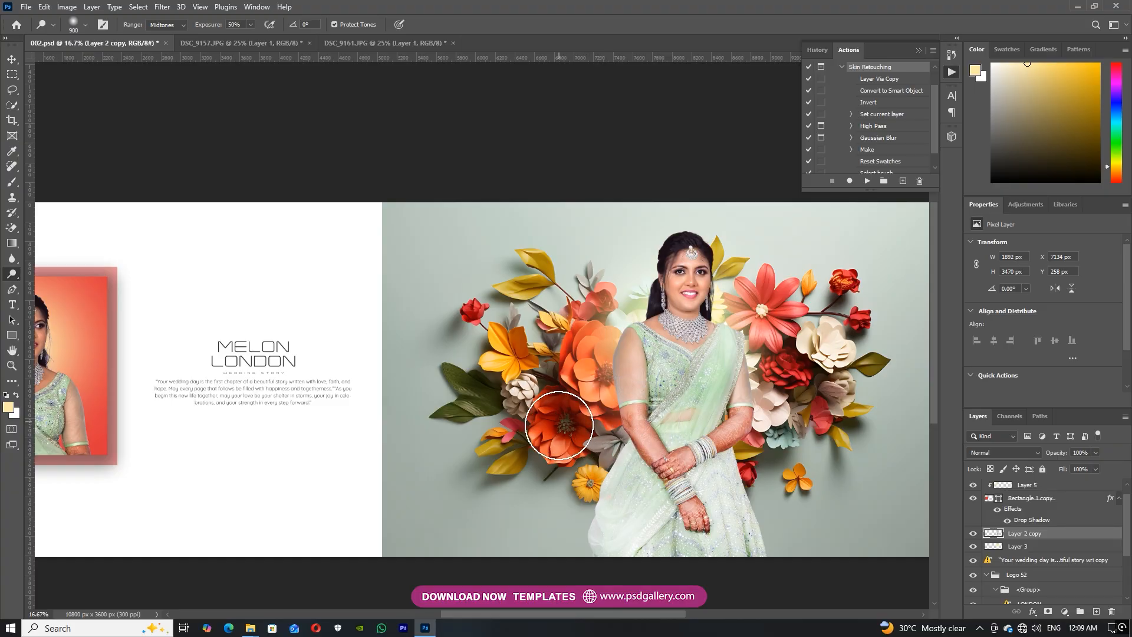
Step: Scale the large bride on the floral page to about 135% and reposition her over the flowers
key(v)
scroll(583, 436, right, 2)
key(ctrl+t)
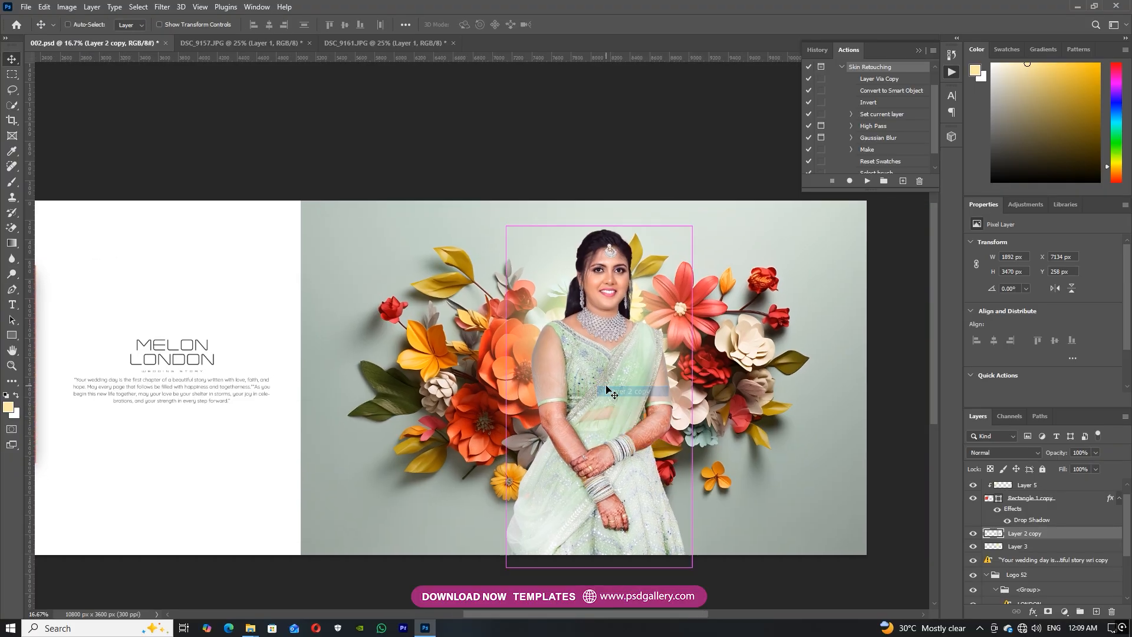
drag(693, 229, 668, 276)
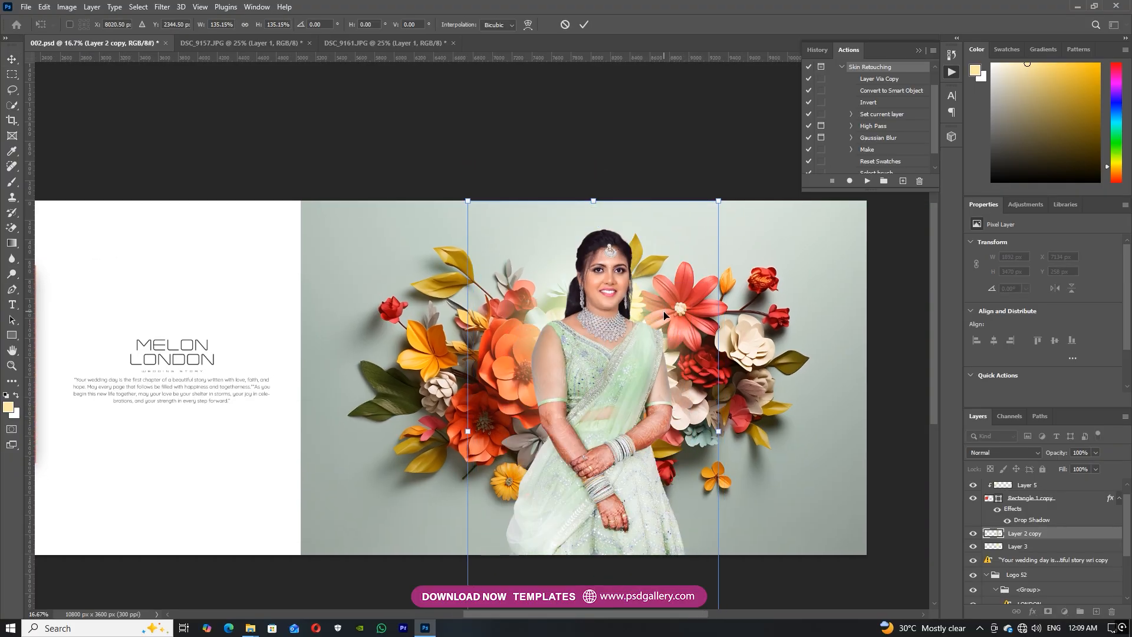
drag(626, 307, 564, 337)
key(Return)
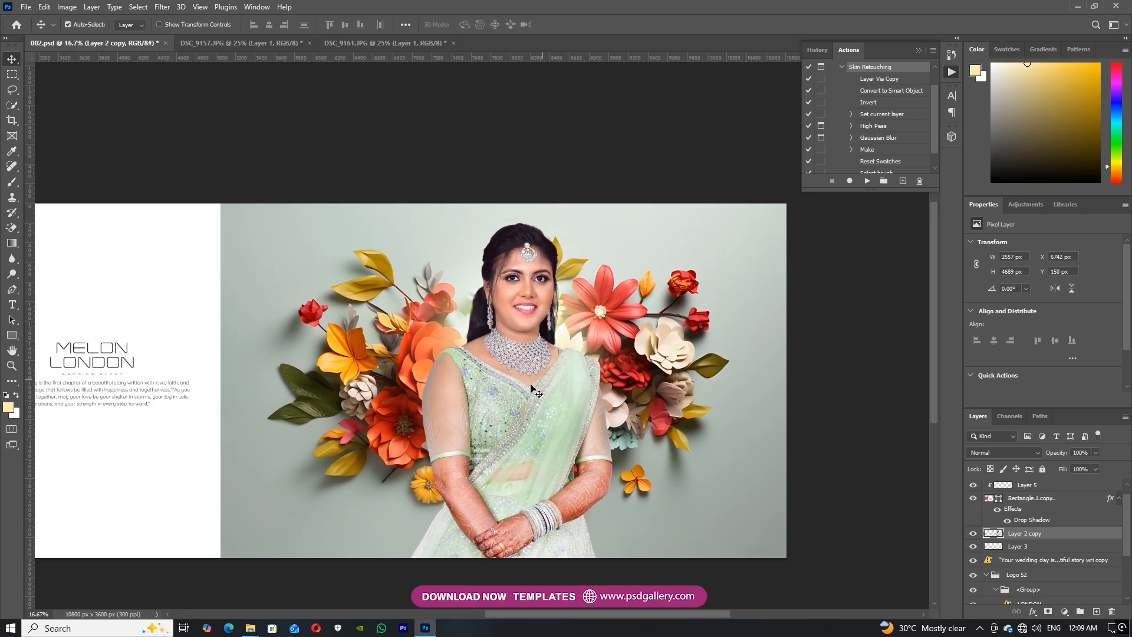
Step: Scale the large bride down slightly with Free Transform and move her a little higher over the flowers
key(ctrl+t)
drag(639, 218, 599, 236)
drag(505, 323, 508, 304)
drag(625, 232, 604, 260)
key(ctrl+z)
drag(535, 321, 540, 291)
key(Return)
Step: Select Layer 4, the bride in the red frame, and lighten her arm and saree with the Dodge tool
drag(478, 347, 827, 367)
drag(524, 336, 727, 324)
drag(432, 372, 500, 355)
key(ctrl+plus)
key(ctrl+plus)
right_click(586, 368)
click(598, 375)
drag(614, 377, 545, 378)
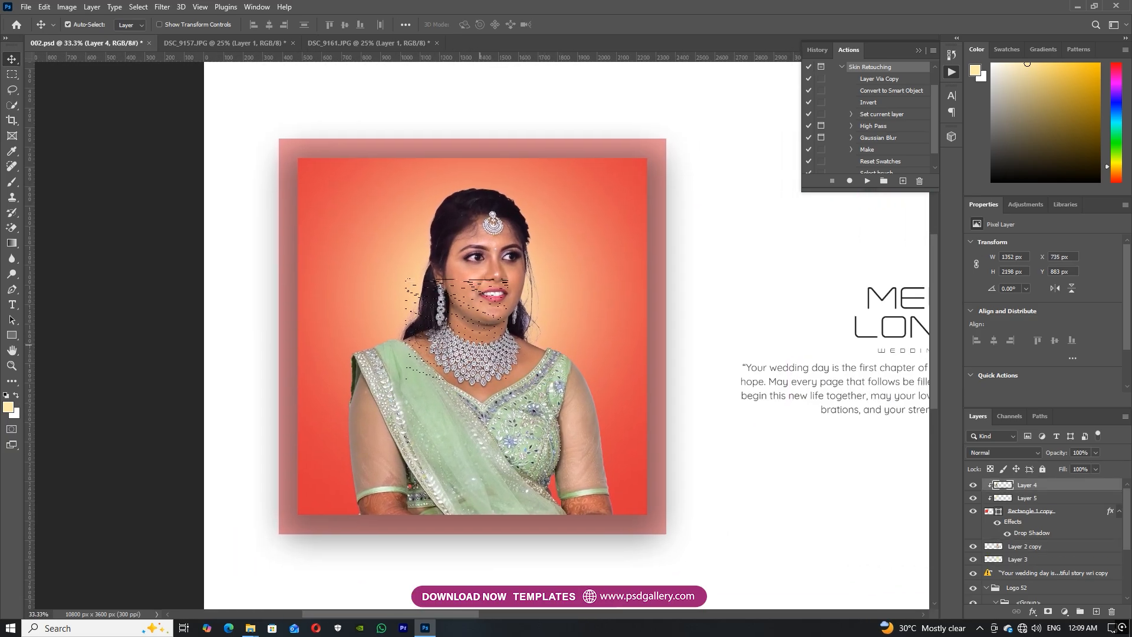
key(o)
click(366, 460)
drag(485, 437, 445, 497)
click(355, 442)
key(v)
Step: Trace the hair beside the bride's cheek in the red frame with the Pen tool and make the path a selection
drag(472, 424, 470, 439)
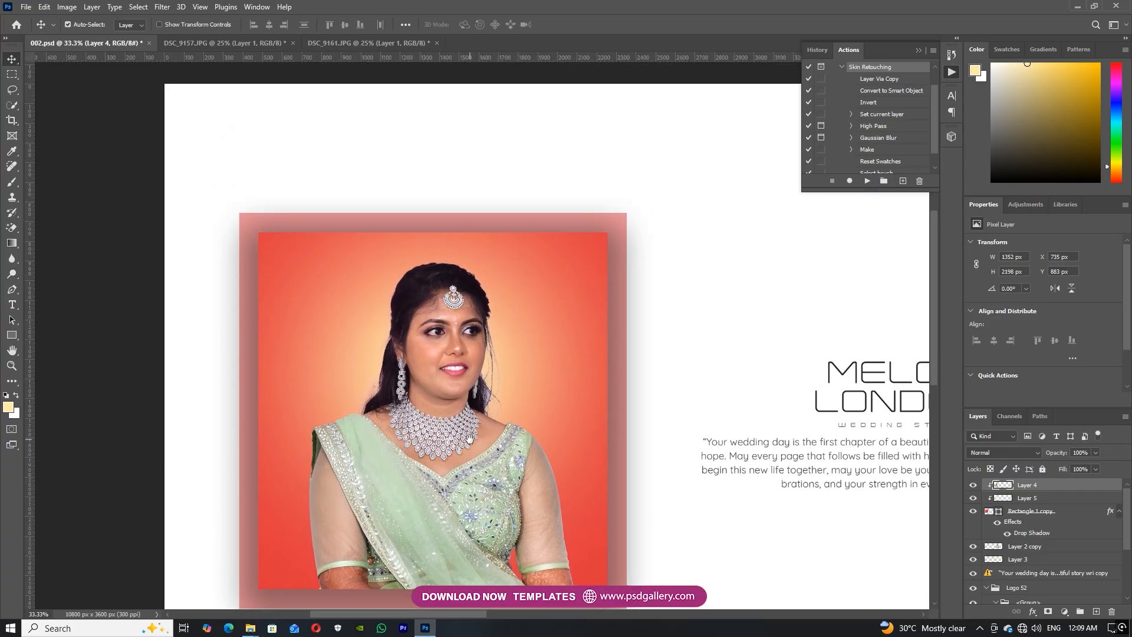
key(ctrl+plus)
key(ctrl+plus)
ctrl+right_click(405, 399)
key(p)
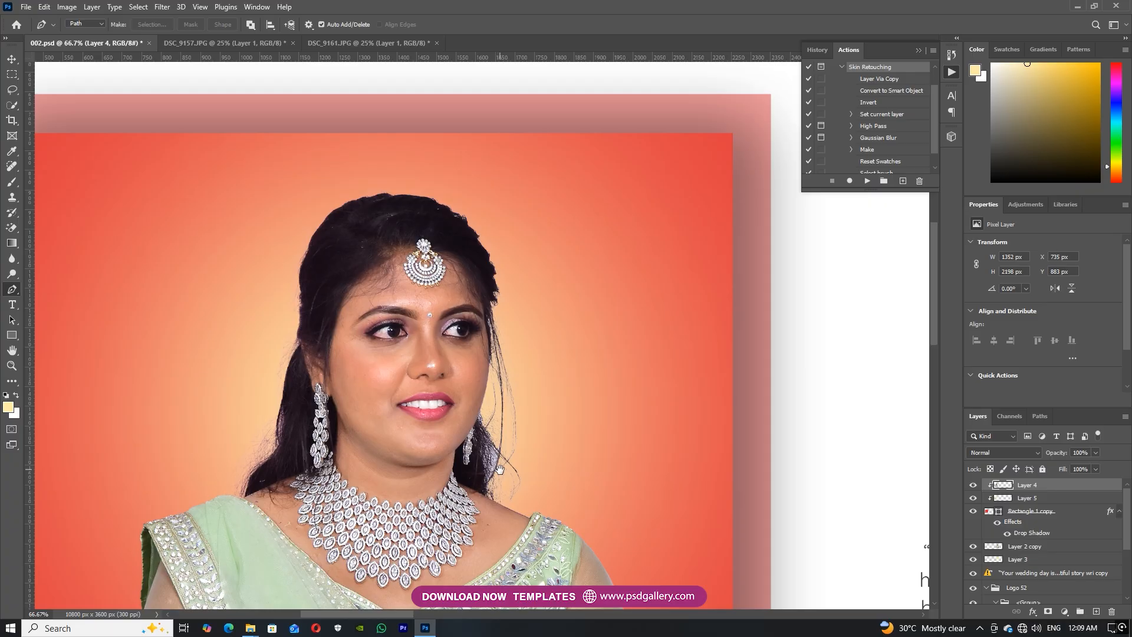
drag(500, 469, 518, 388)
key(ctrl+plus)
drag(643, 398, 629, 439)
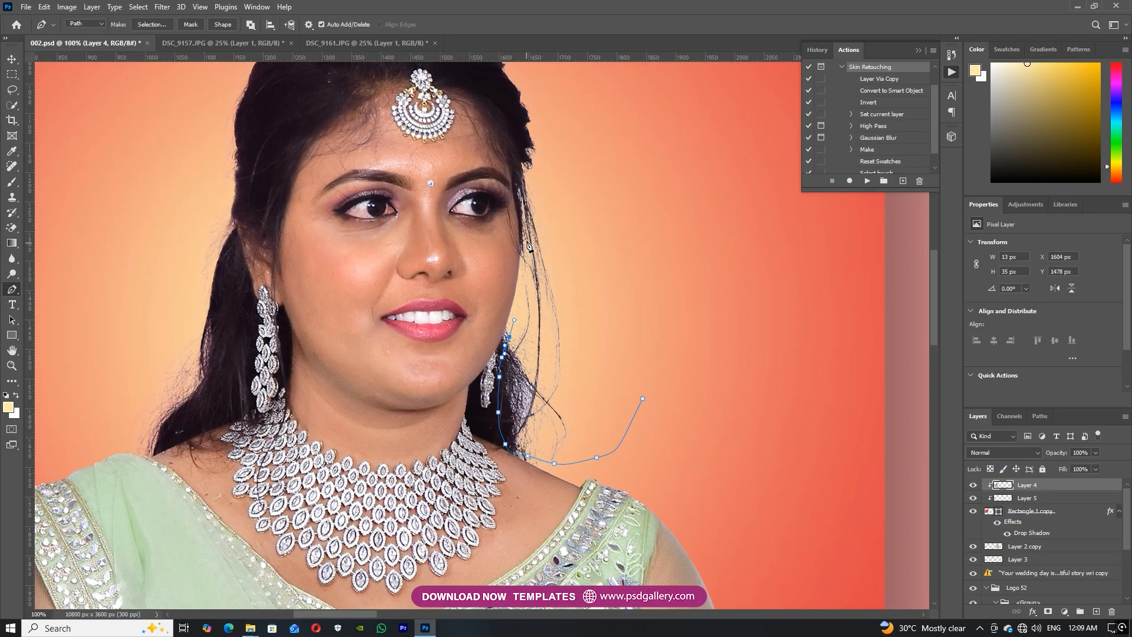
drag(611, 137, 700, 369)
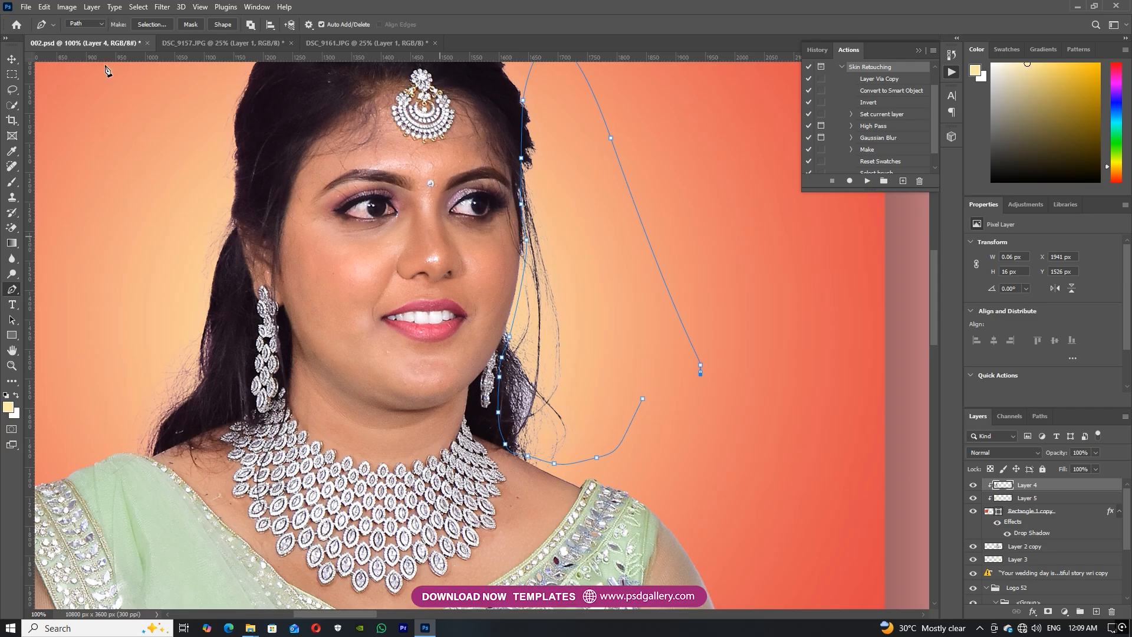
click(137, 25)
key(Return)
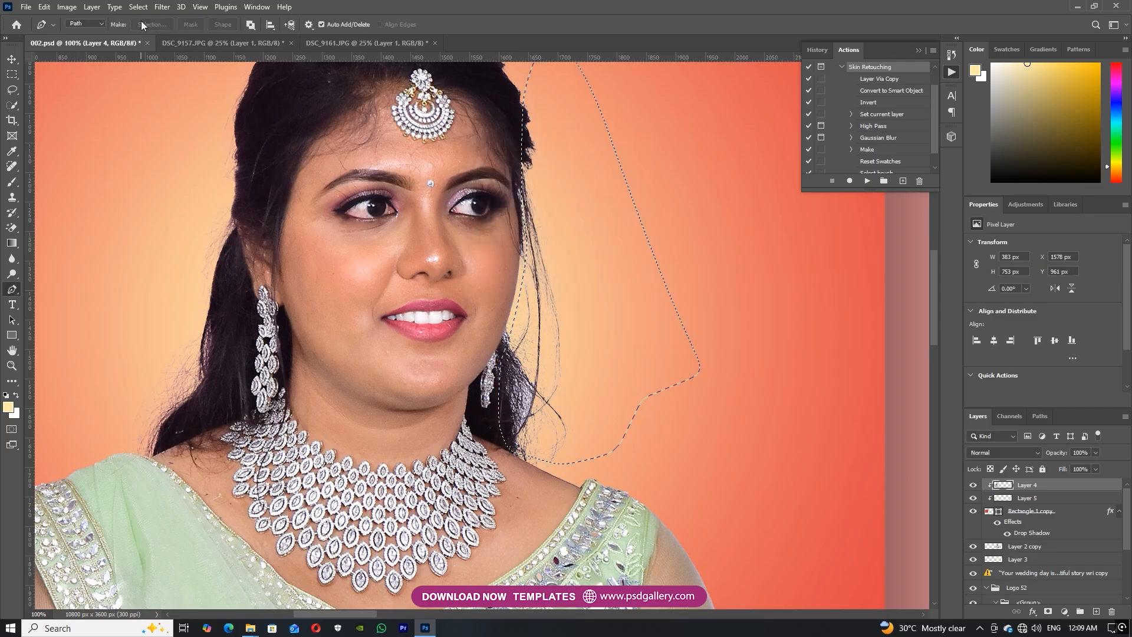
Step: Darken the selected hair with Hue/Saturation, setting Lightness to about -79
key(ctrl+u)
drag(887, 321, 843, 322)
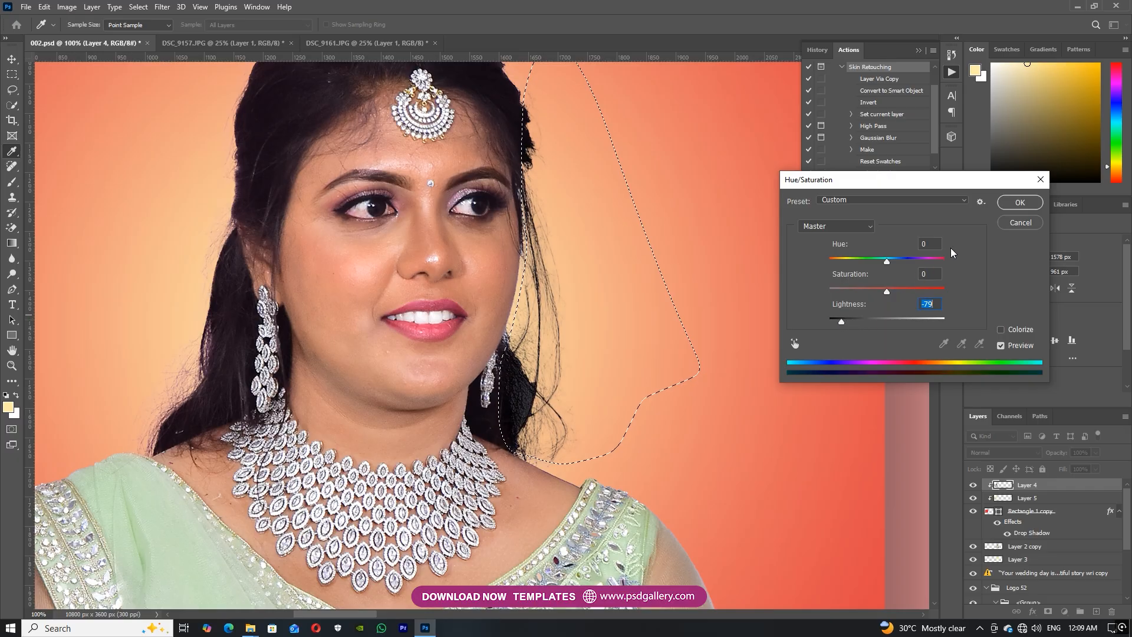
click(1019, 202)
Step: Trace the outer edge of the bride's hair on the opposite side with the Pen tool and make the path a selection
scroll(802, 304, left, 8)
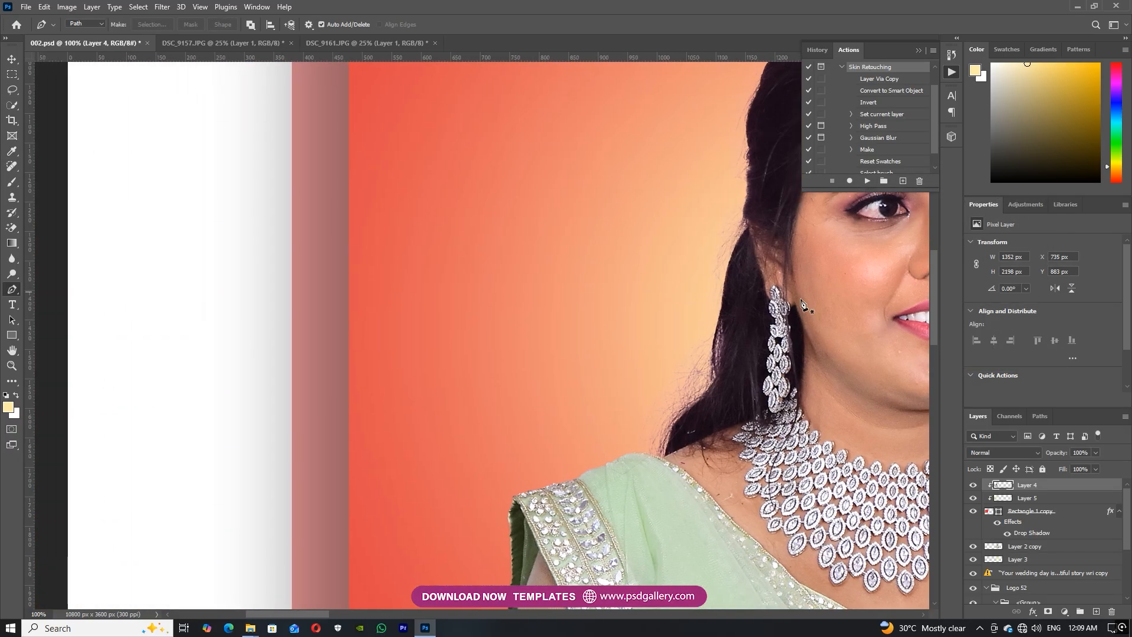
scroll(533, 434, right, 3)
click(500, 451)
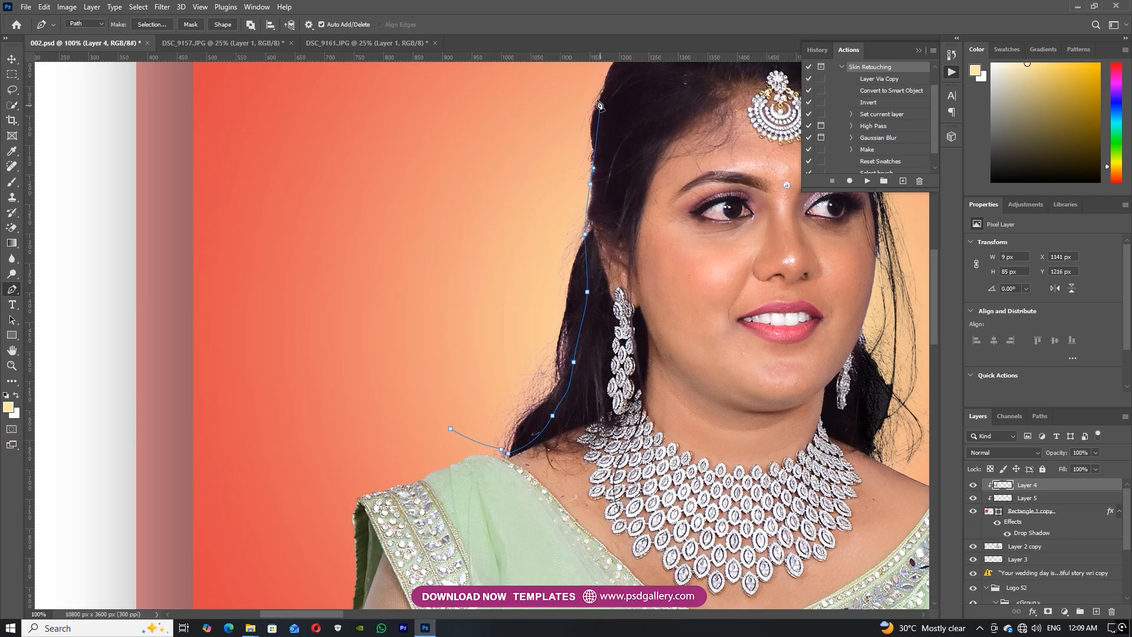
click(166, 27)
key(Return)
Step: Darken this selected hair edge by lowering the Hue/Saturation Lightness, and remove the selection
key(ctrl+u)
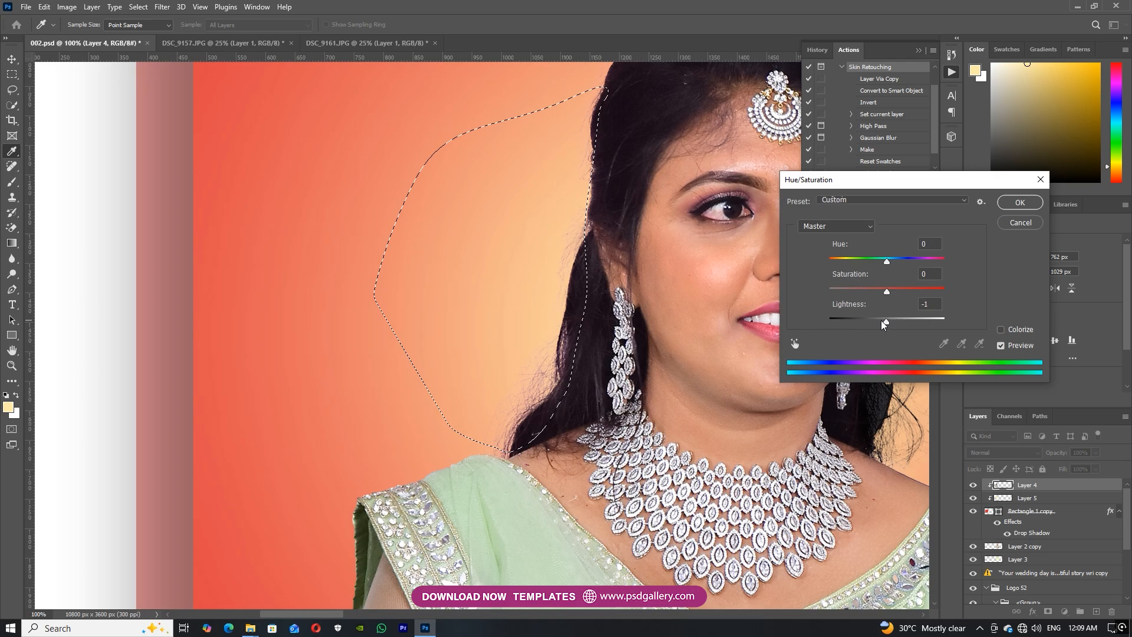
drag(886, 324, 860, 322)
click(1019, 204)
key(ctrl+d)
key(ctrl+minus)
Step: Run the Skin Retouching action on Layer 4 with a High Pass radius of 7.6 pixels and a Gaussian Blur radius of 4.5 pixels
right_click(653, 315)
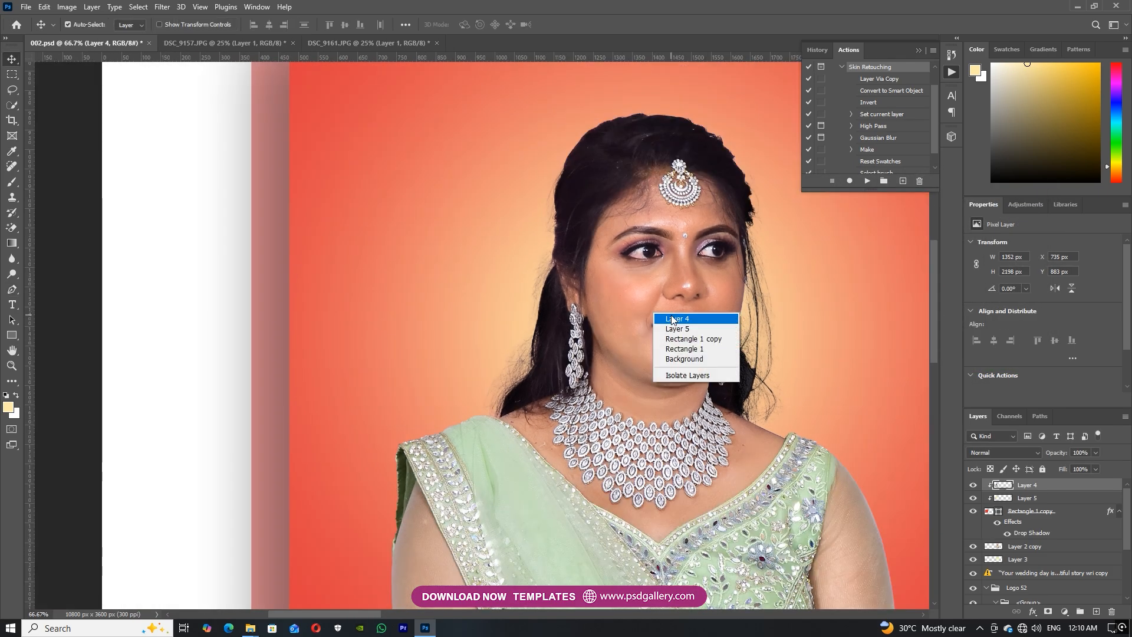
click(671, 320)
drag(671, 320, 574, 301)
click(866, 181)
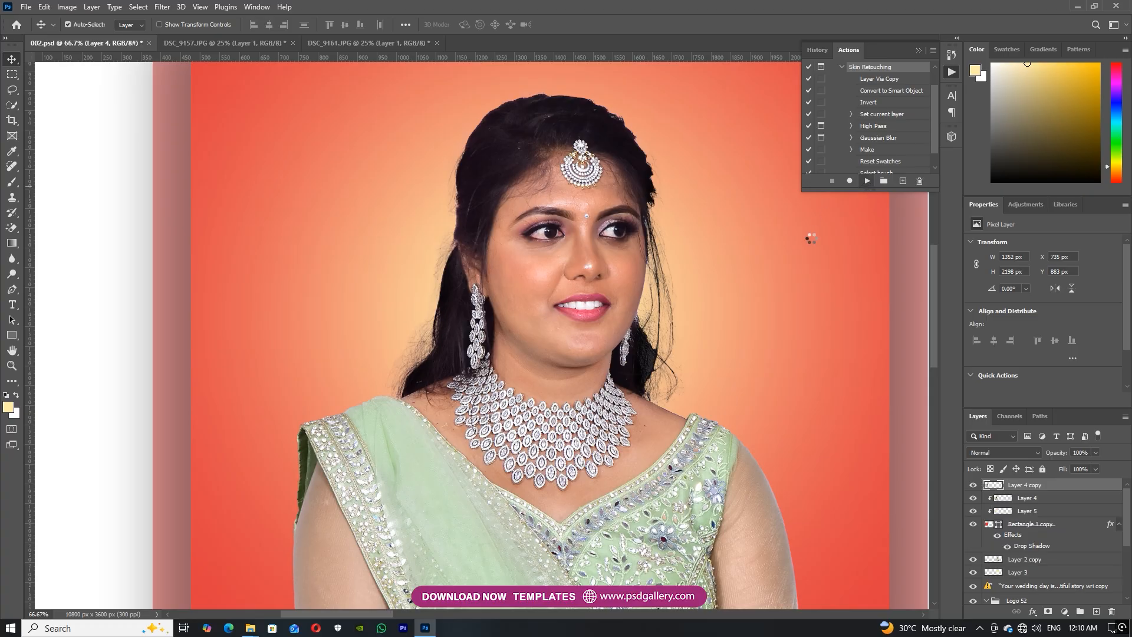
drag(685, 310, 681, 306)
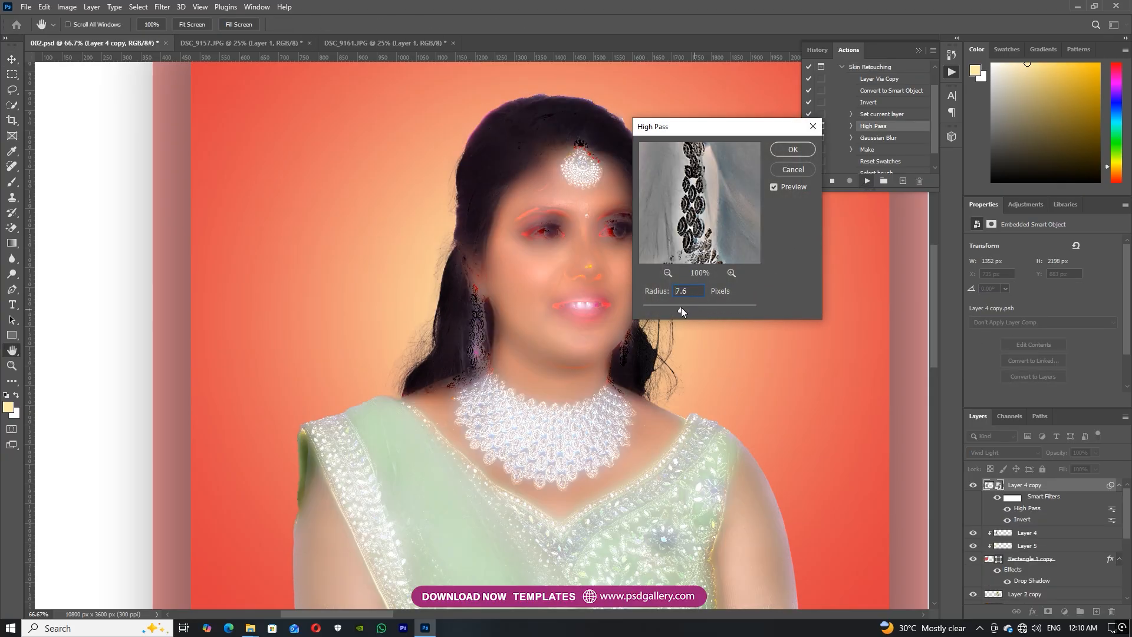
click(793, 150)
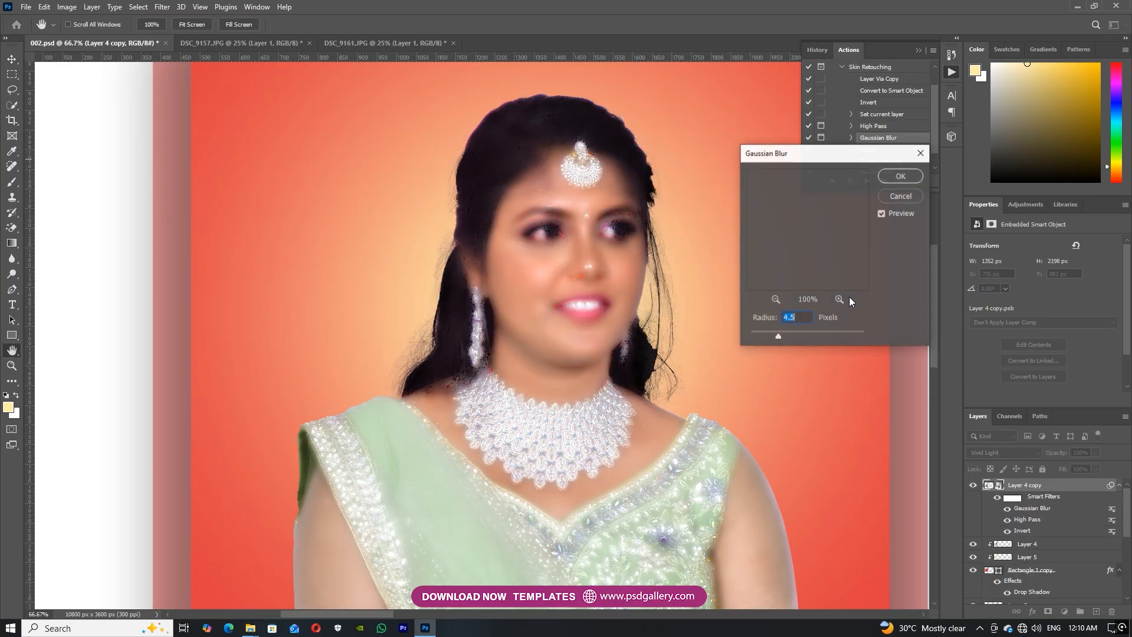
click(900, 180)
Step: Paint white on the retouching layer's mask with a 60-pixel brush to smooth the bride's face, neck and shoulder skin
drag(591, 244, 551, 292)
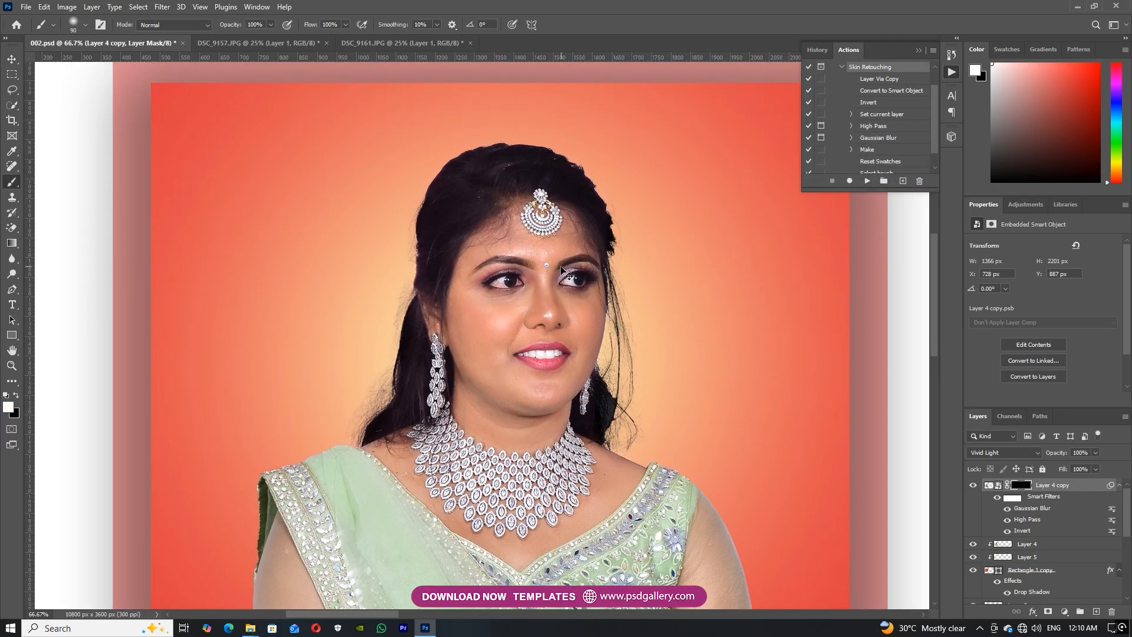
scroll(551, 293, up, 2)
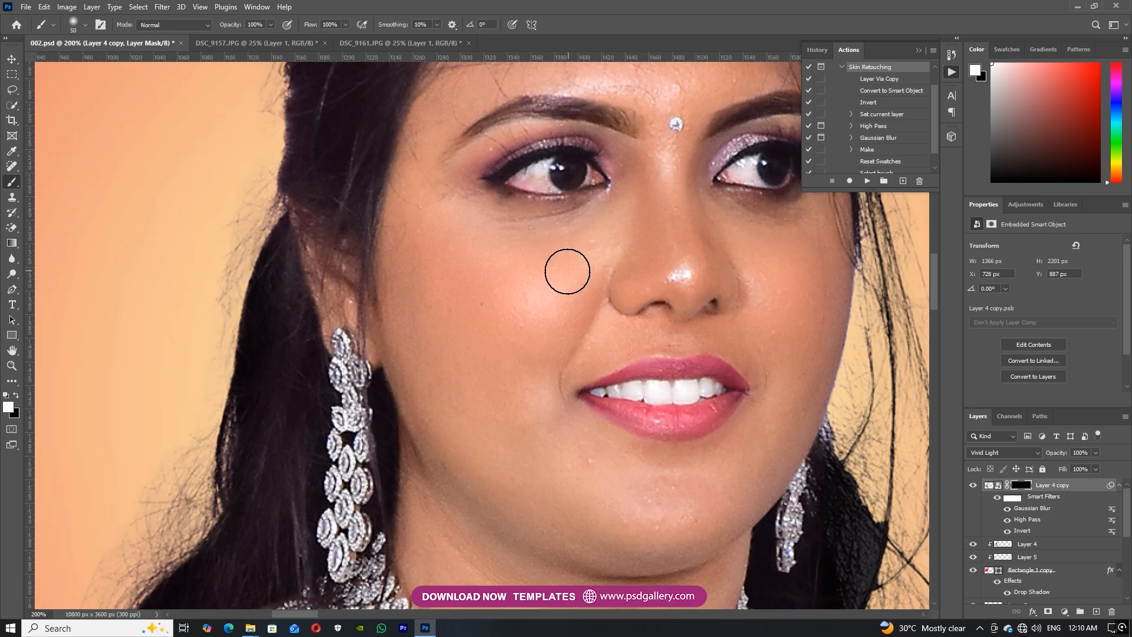
drag(632, 220, 476, 409)
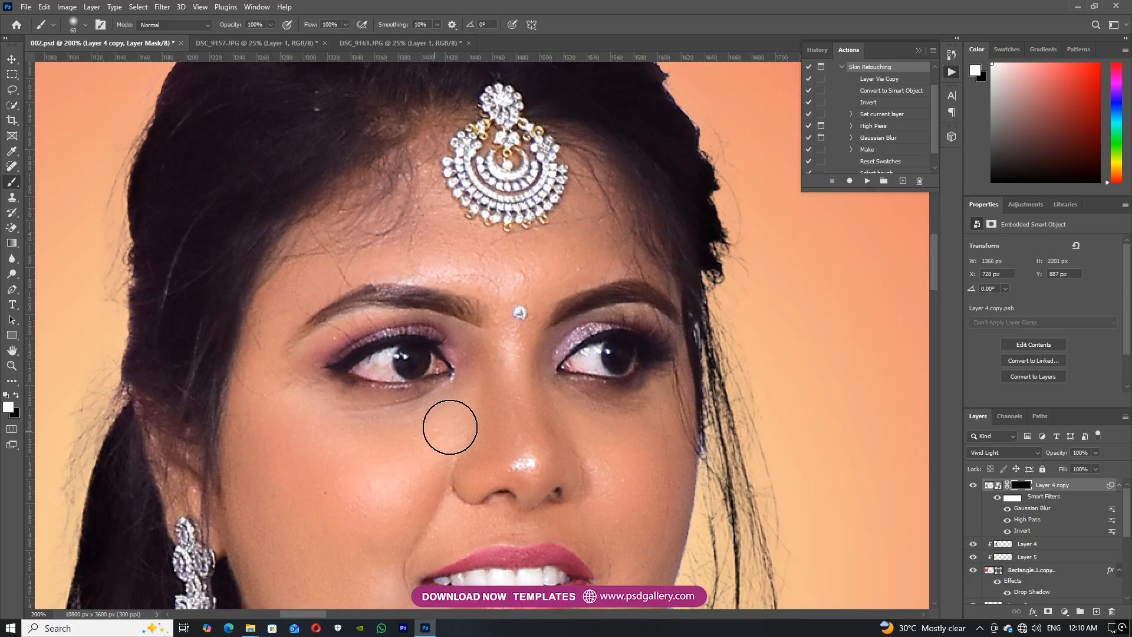
drag(600, 506, 630, 298)
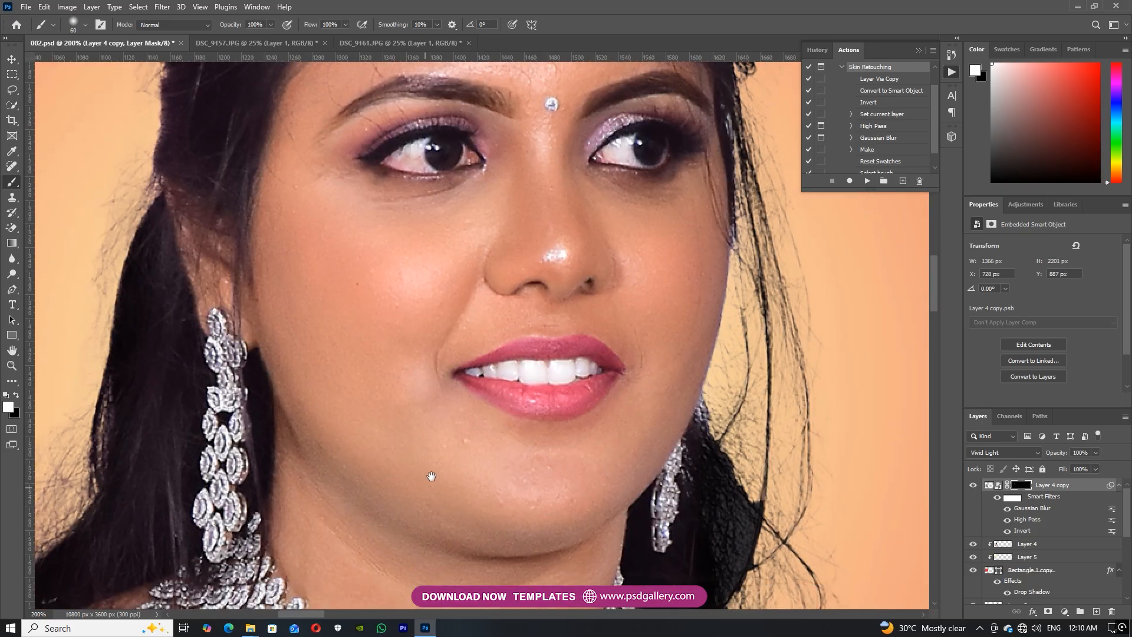
drag(431, 476, 452, 348)
mouse_move(555, 456)
mouse_down()
mouse_move(602, 374)
mouse_move(700, 296)
mouse_up()
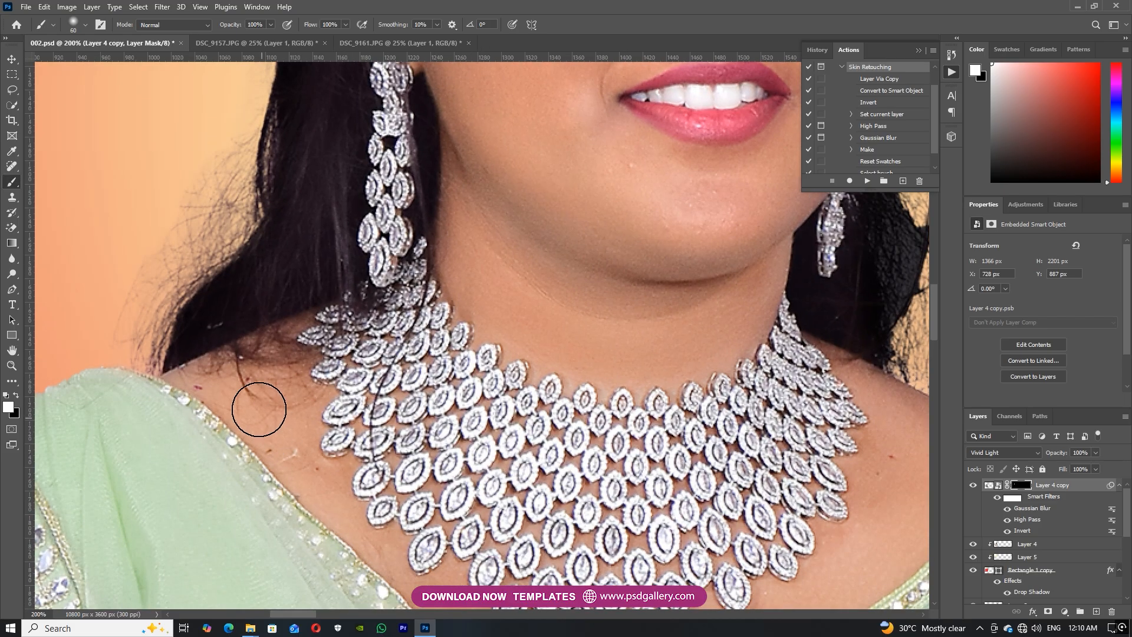
key(ctrl+minus)
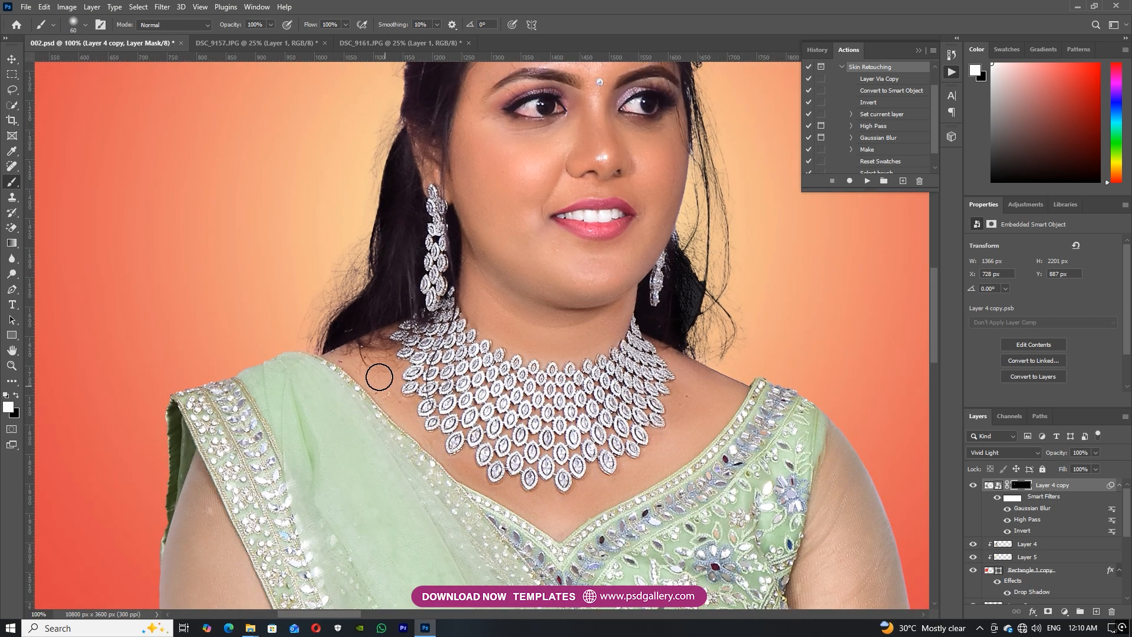
key(ctrl+minus)
key(ctrl+minus)
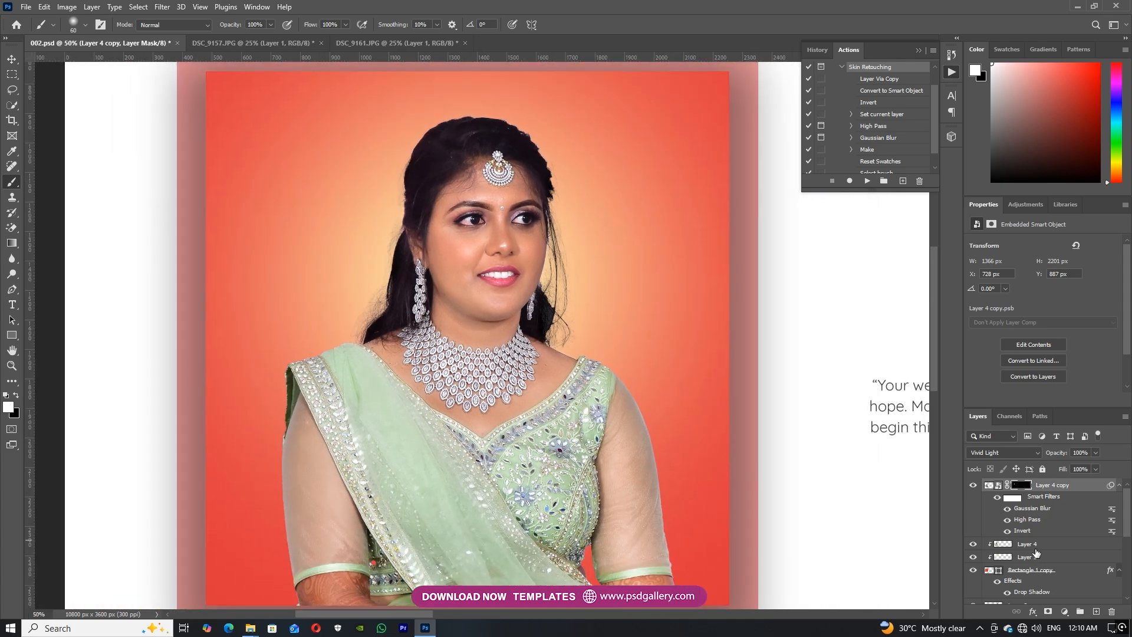
Step: Release Layer 4's clipping mask, merge it with Layer 4 copy, and clip the merged layer into the red frame
click(1023, 545)
right_click(1023, 546)
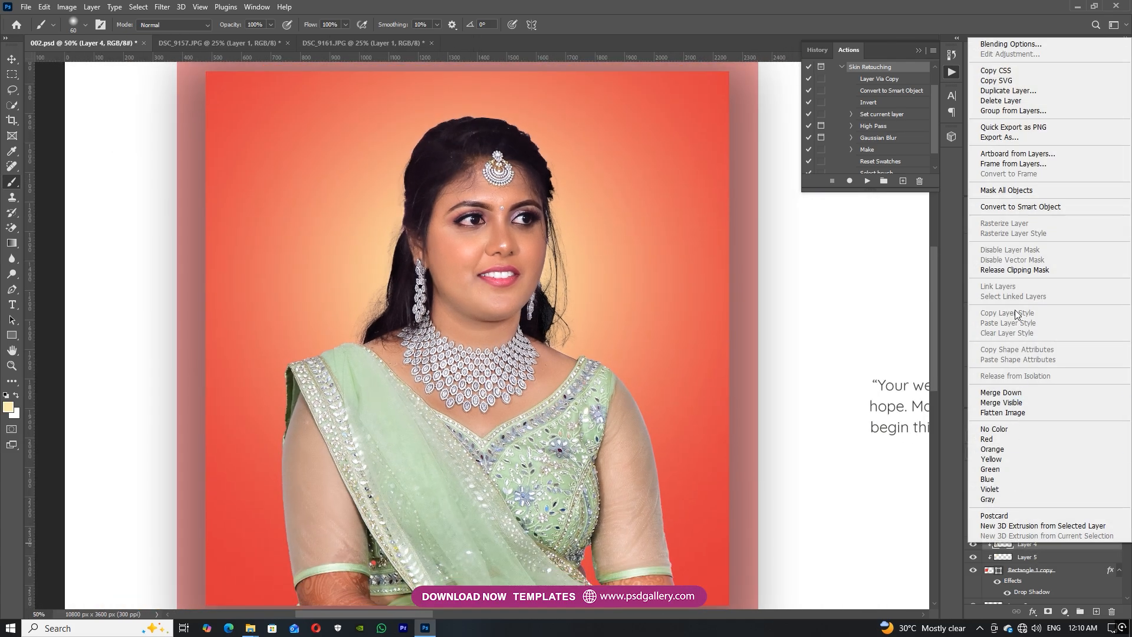
click(1014, 272)
right_click(1058, 491)
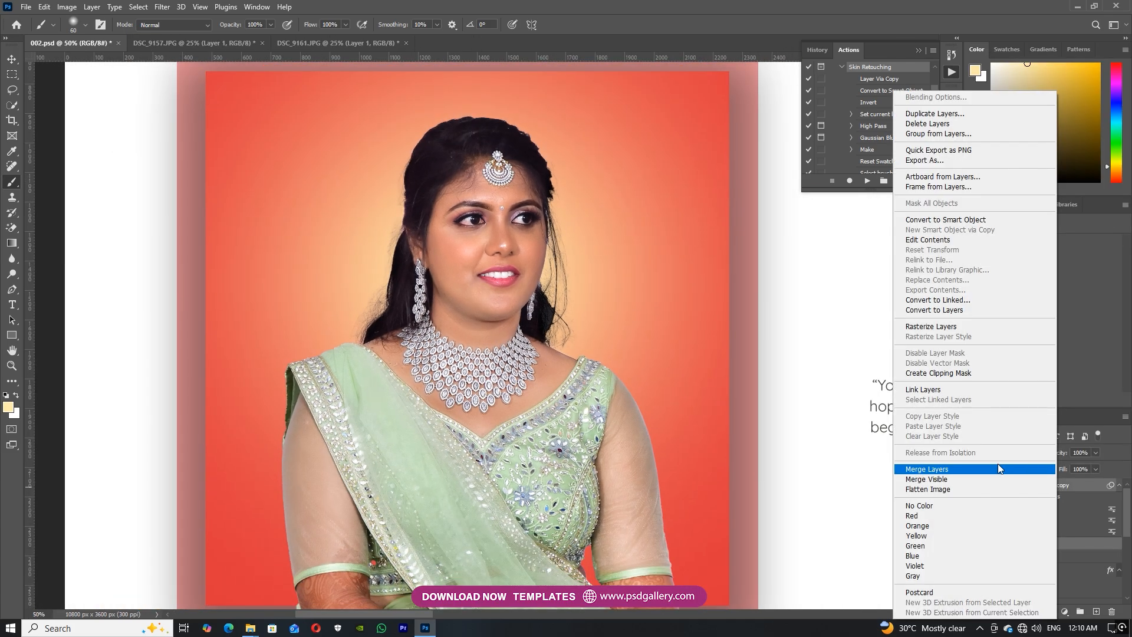
click(1010, 470)
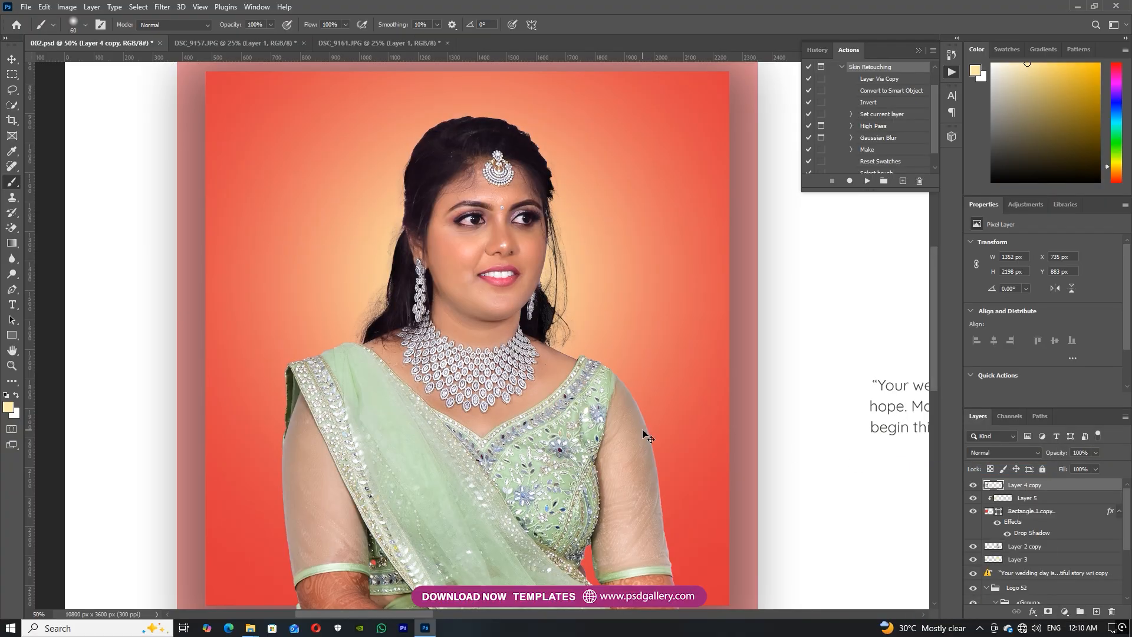
key(ctrl+alt+g)
key(ctrl+minus)
key(ctrl+minus)
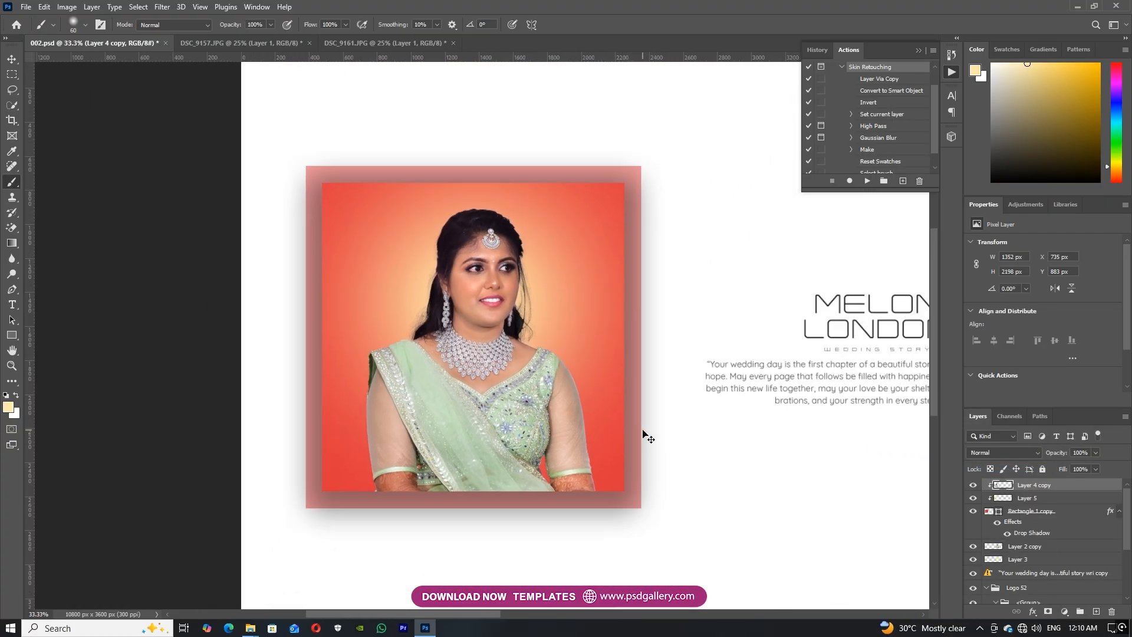
scroll(647, 442, right, 10)
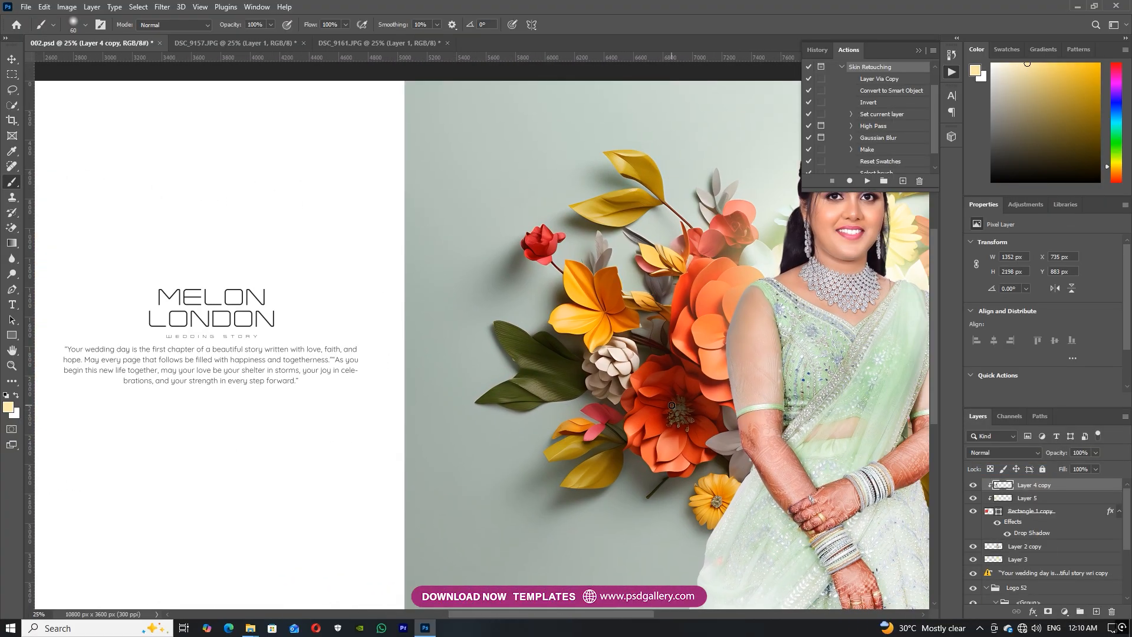
key(ctrl+minus)
key(ctrl+minus)
scroll(617, 388, left, 3)
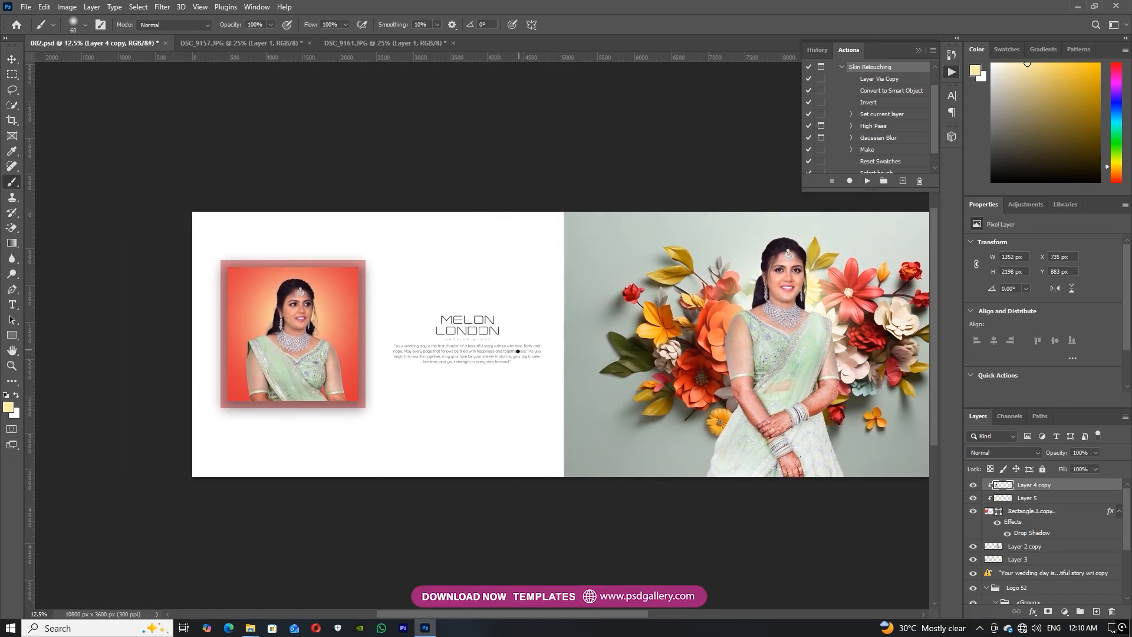
key(ctrl+plus)
scroll(413, 345, left, 3)
key(v)
right_click(326, 337)
click(326, 334)
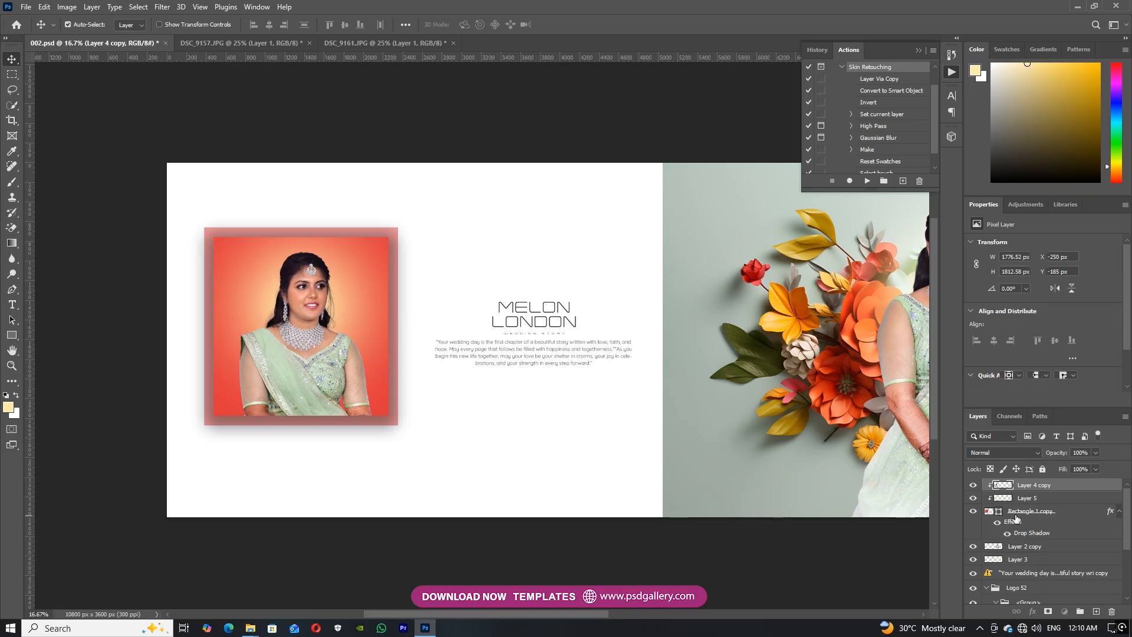
shift+click(1029, 510)
key(ctrl+t)
key(Escape)
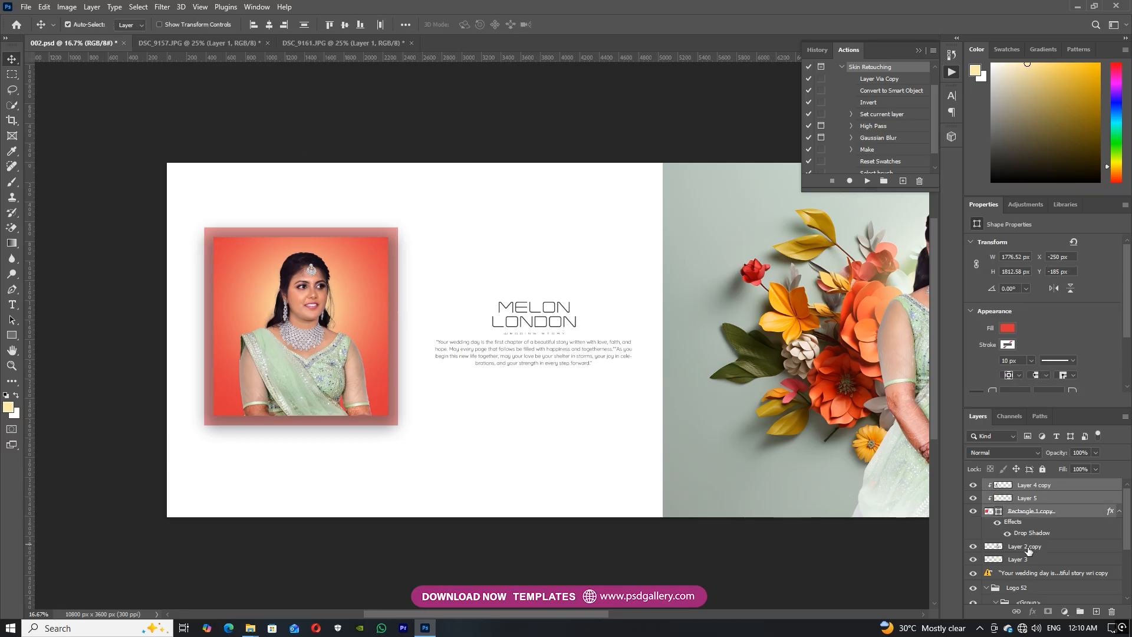
shift+click(1026, 546)
key(ctrl+t)
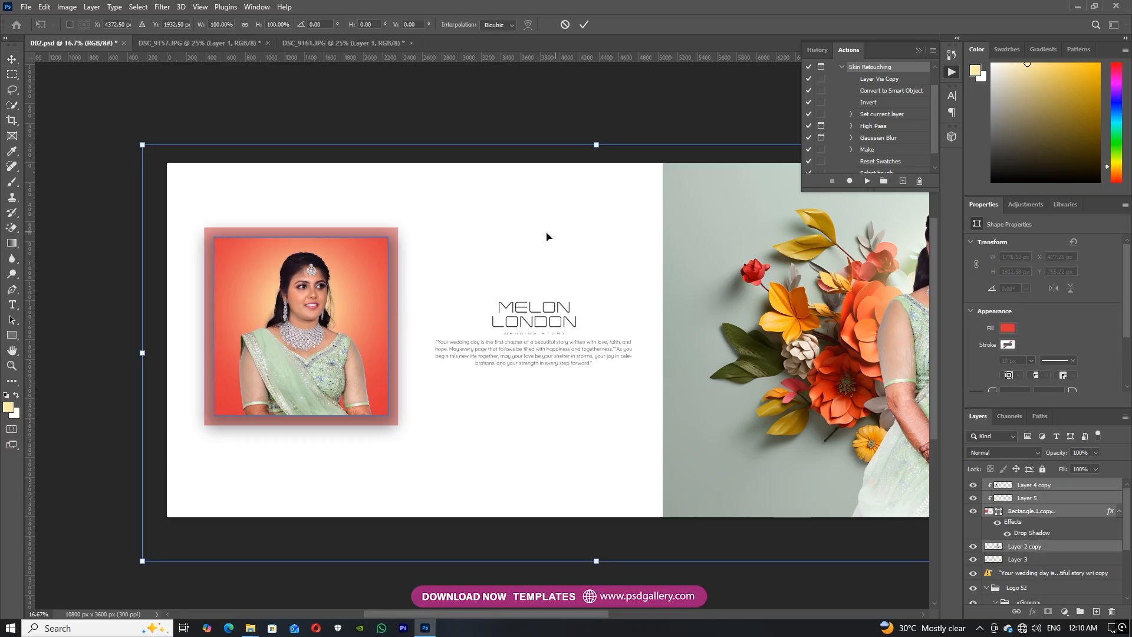
key(Escape)
Step: Enlarge Rectangle 1, the pale red backing behind the framed bride, to about 2700 × 2754 px
right_click(334, 334)
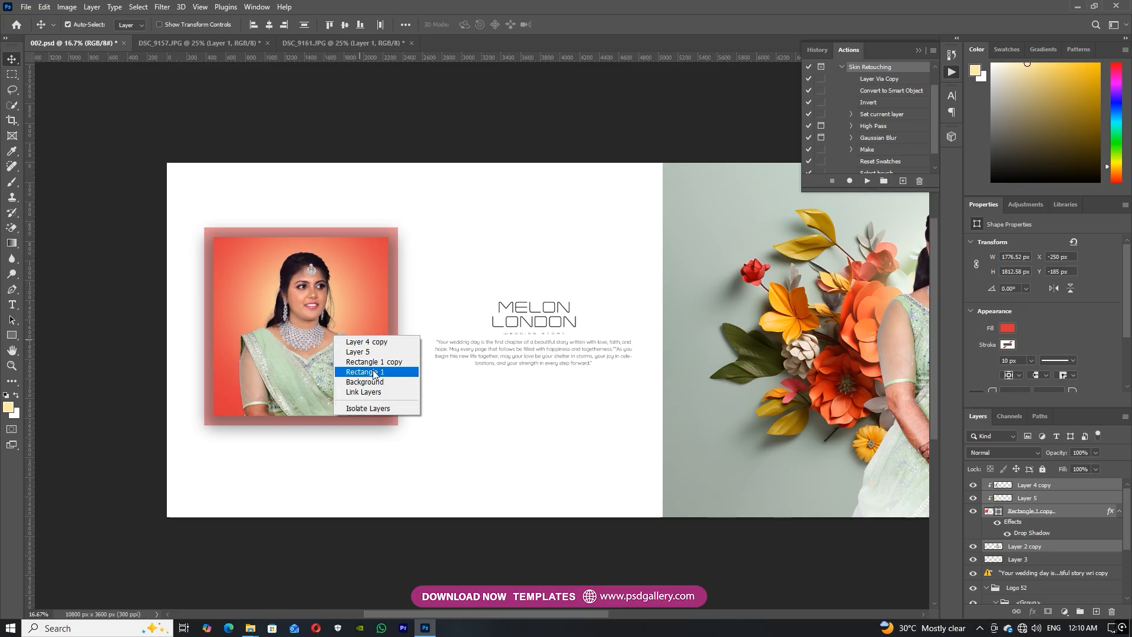
click(374, 371)
key(ctrl+t)
drag(398, 228, 442, 194)
key(Return)
Step: Scale Layer 4 copy, Layer 5 and Rectangle 1 copy together until the frame is about 2377 × 2427 px, and centre them on the backing
right_click(341, 348)
click(342, 347)
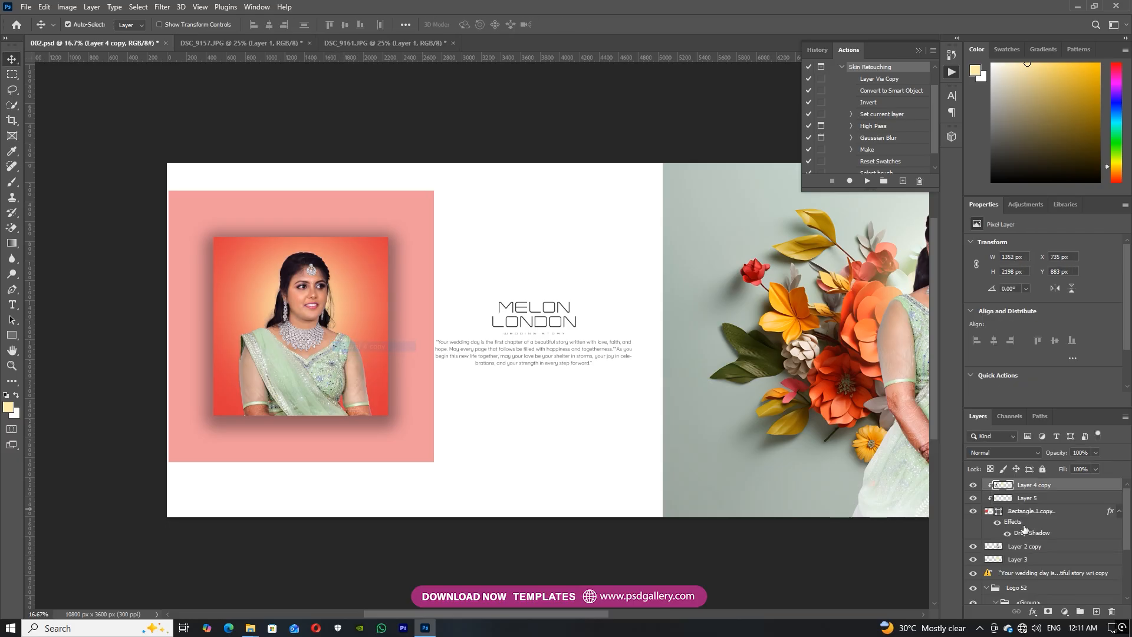
shift+click(1017, 511)
key(ctrl+t)
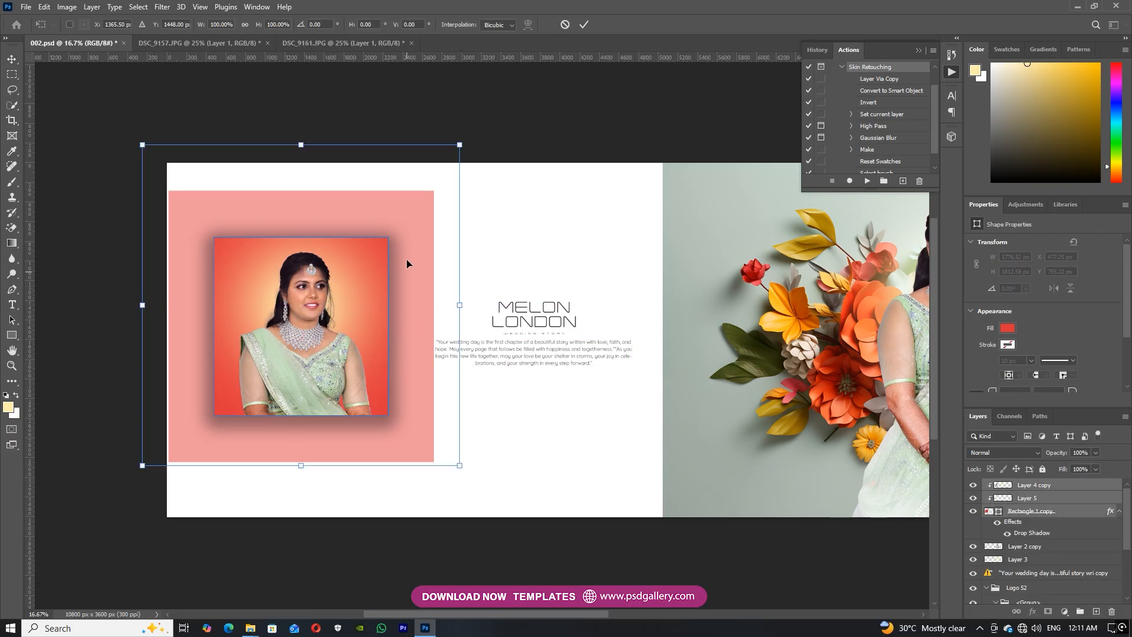
drag(455, 152, 541, 108)
drag(304, 317, 302, 306)
key(Return)
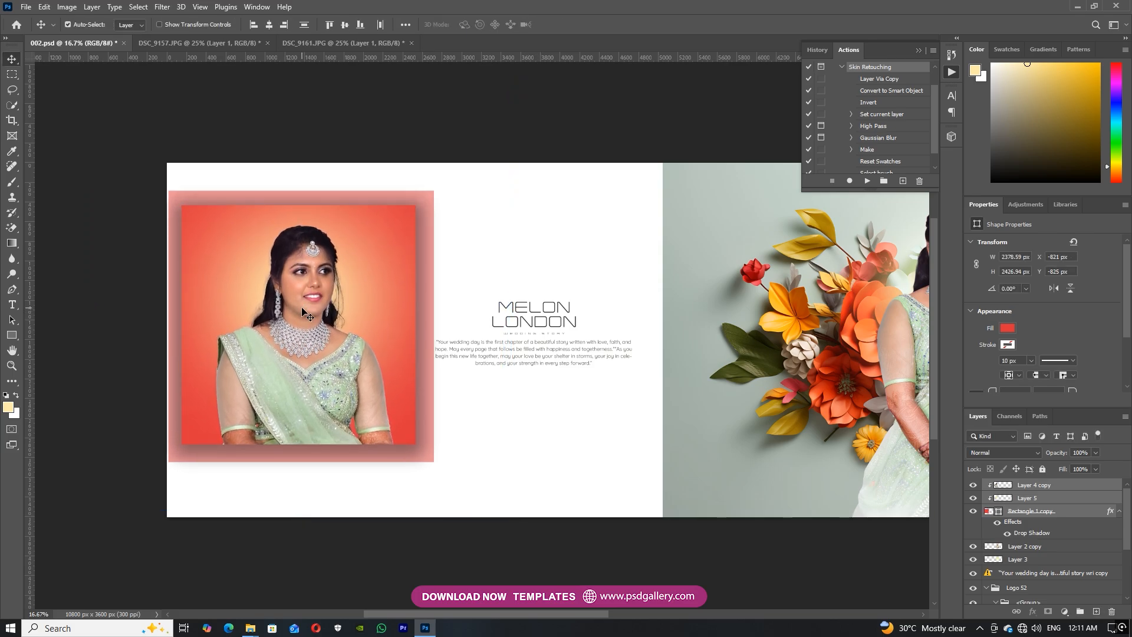
Step: Nudge Rectangle 1, the pale red backing, slightly left to meet the page's outer edge
right_click(429, 350)
click(439, 360)
key(Left)
key(Left)
key(Left)
key(Left)
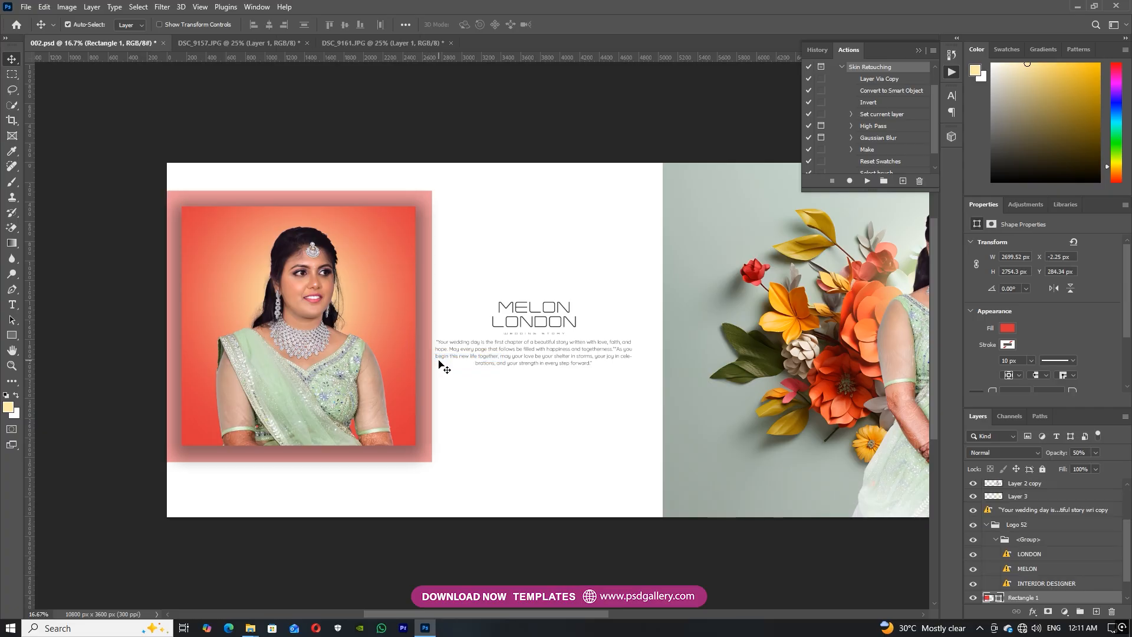
scroll(444, 368, right, 3)
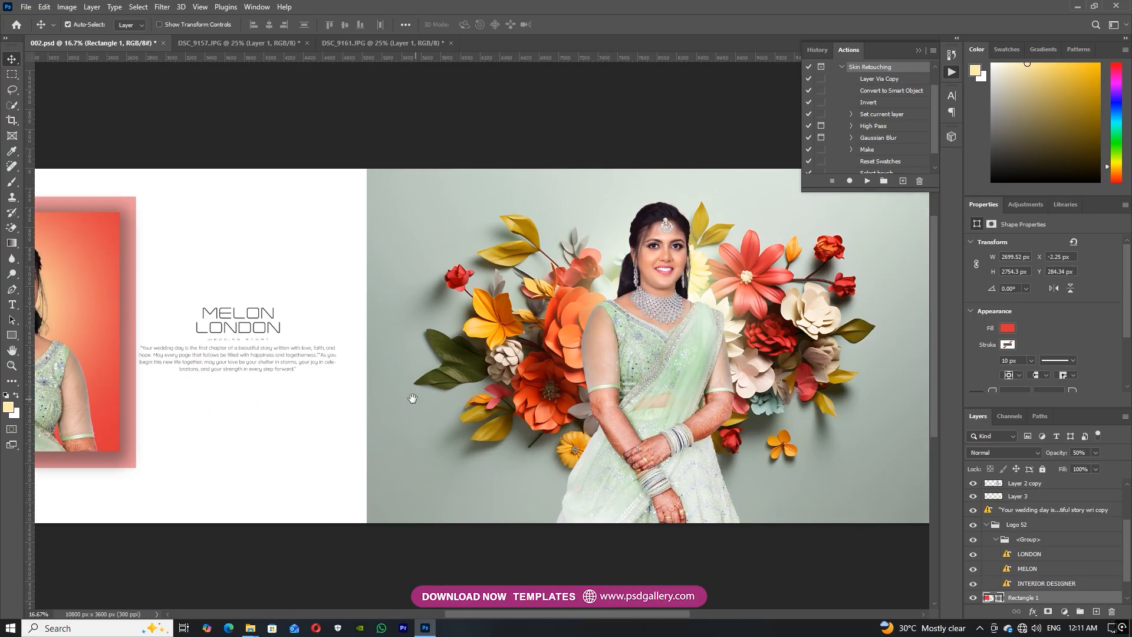
Step: Collapse the Actions panel so that the main bride's page is unobstructed
scroll(412, 397, left, 1)
drag(842, 422, 510, 394)
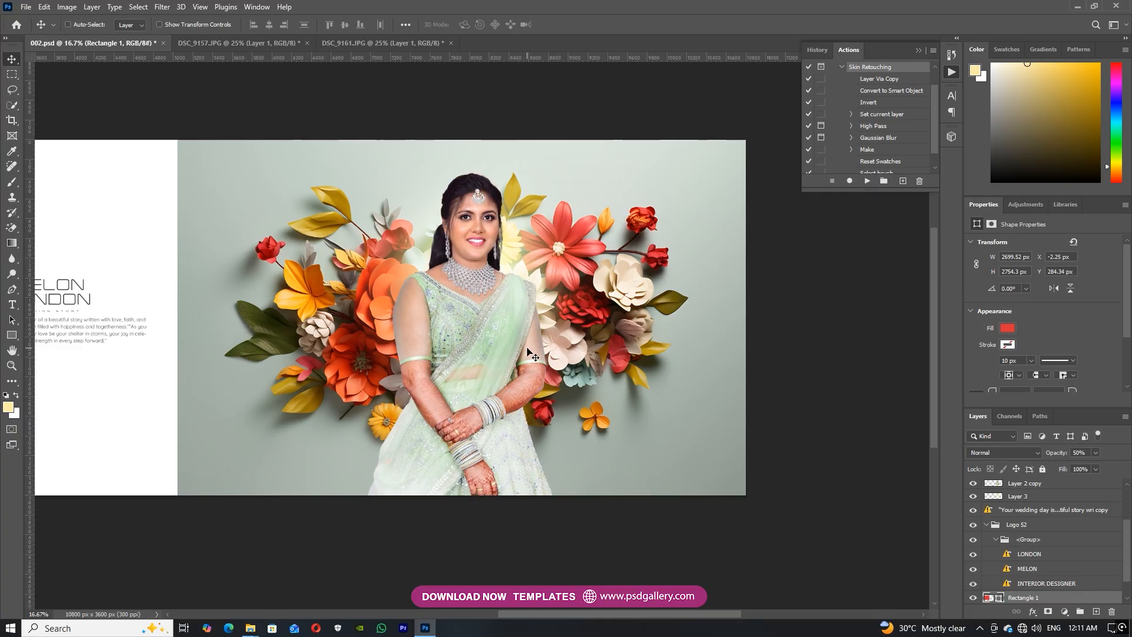
key(ctrl+plus)
scroll(459, 345, left, 4)
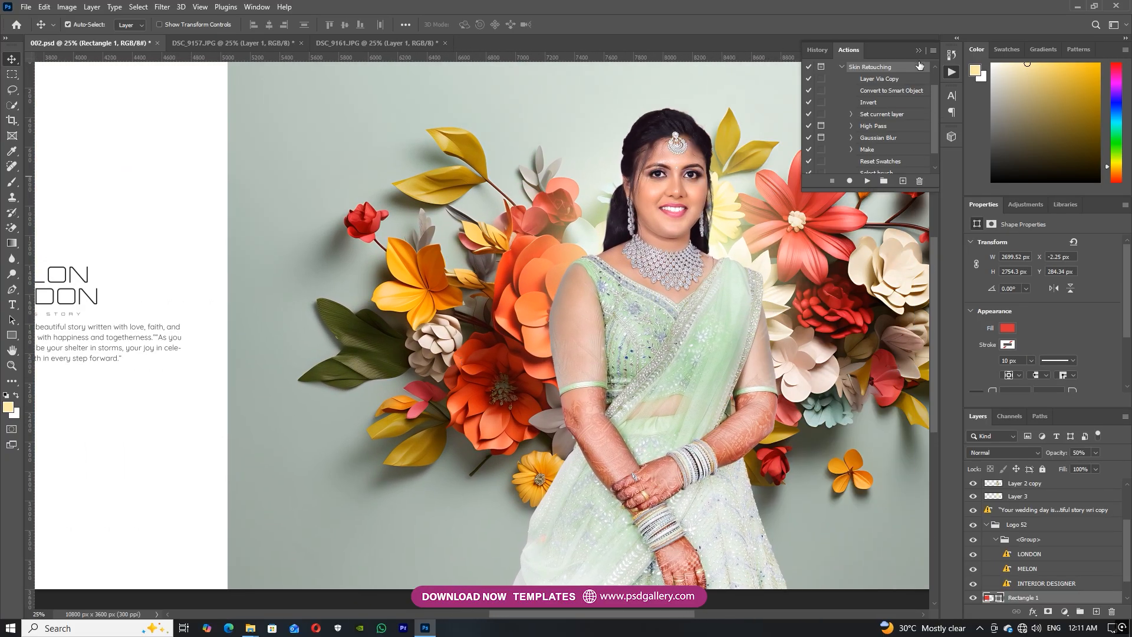
click(919, 50)
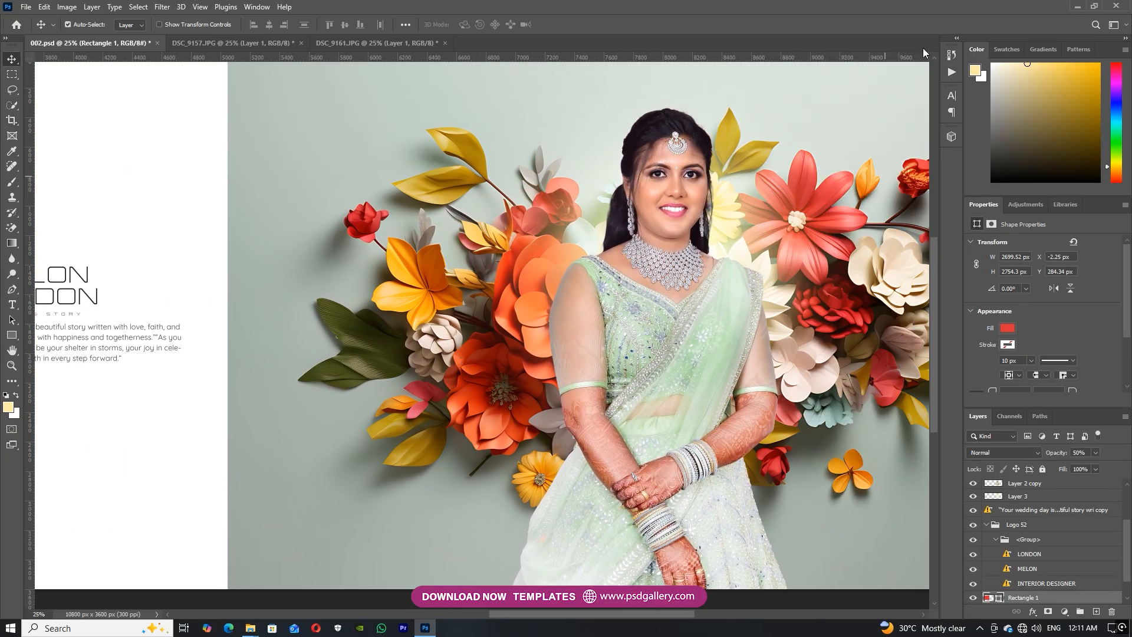
Step: Burn the midtones of the main bride's pale green dress on Layer 2 copy, using an 800 px brush at 50% exposure
click(686, 374)
click(12, 273)
click(56, 286)
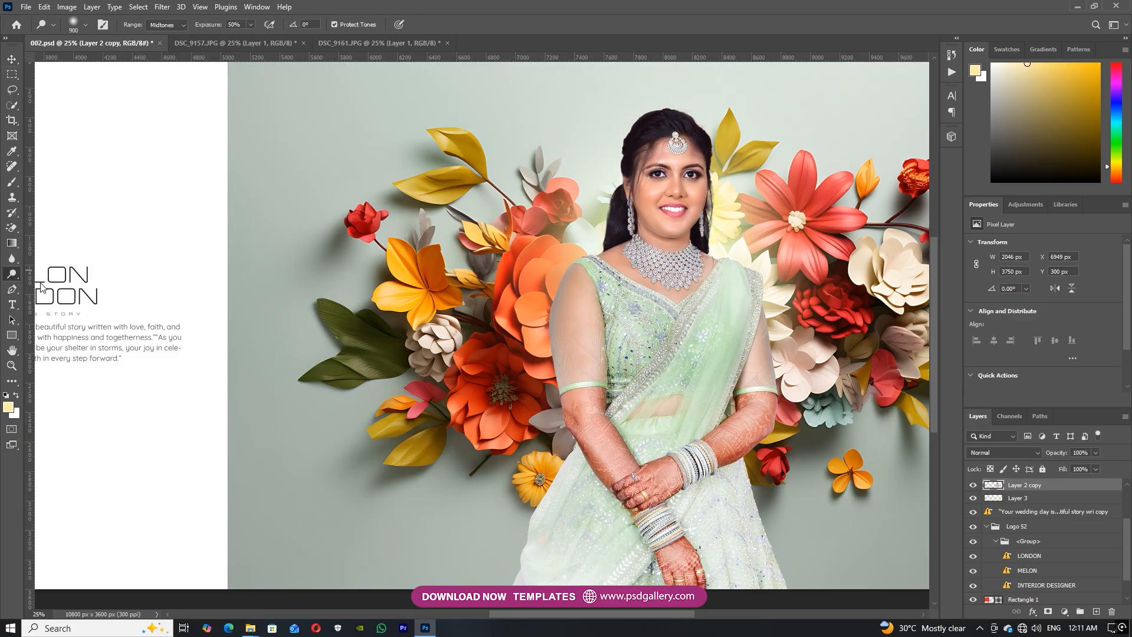
key(bracketright)
key(bracketright)
key(bracketright)
key(bracketright)
key(bracketright)
key(bracketright)
key(bracketright)
key(bracketright)
key(bracketright)
key(bracketright)
key(bracketright)
key(bracketright)
key(bracketright)
key(bracketright)
key(bracketright)
key(bracketright)
key(bracketright)
key(bracketright)
mouse_move(550, 513)
mouse_down()
mouse_move(542, 568)
mouse_move(546, 457)
mouse_up()
mouse_move(738, 481)
mouse_down()
mouse_move(734, 452)
mouse_move(760, 500)
mouse_move(745, 461)
mouse_up()
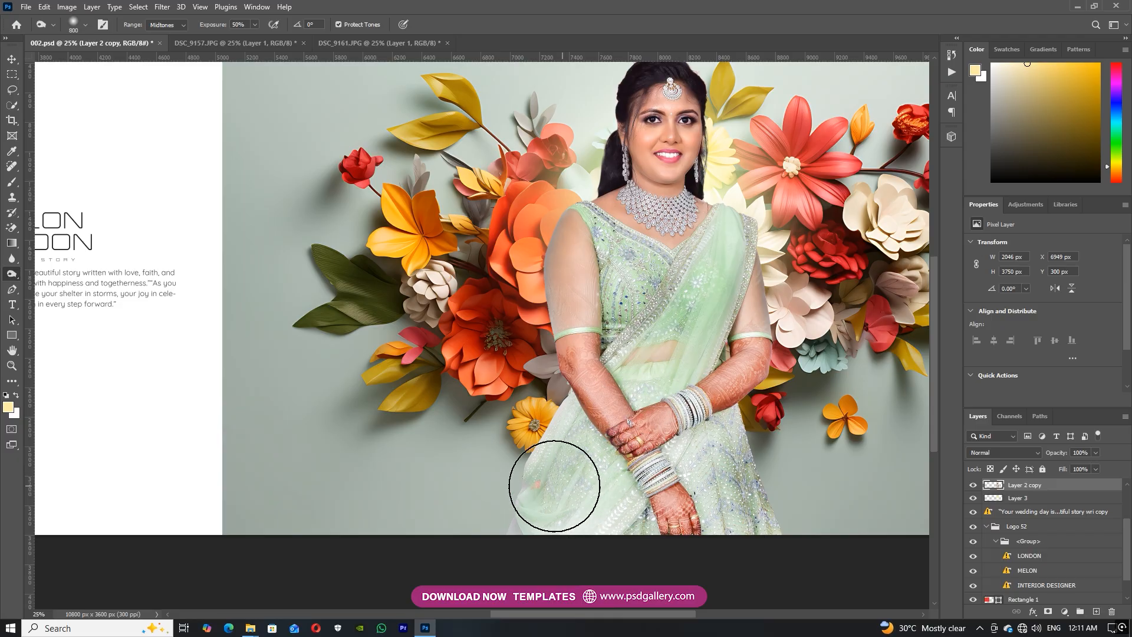
drag(704, 458, 702, 533)
Step: Examine the darkened dress on the whole page, then the framed bride, the story text and the main bride up close
key(ctrl+minus)
drag(788, 462, 754, 474)
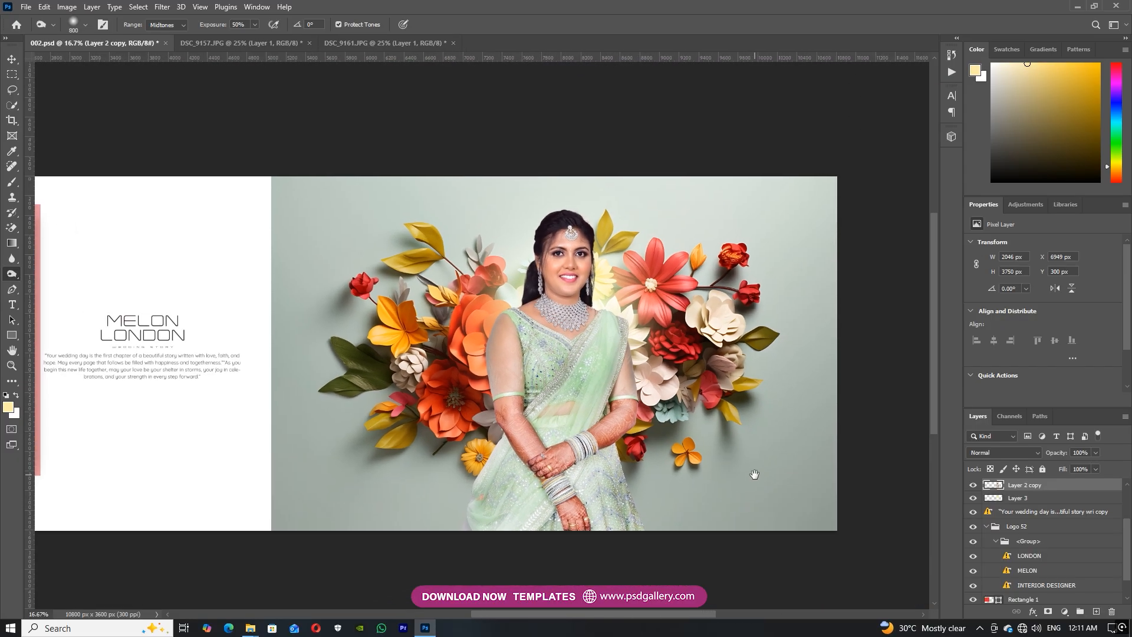
scroll(755, 474, up, 1)
key(v)
drag(518, 392, 837, 392)
key(ctrl+plus)
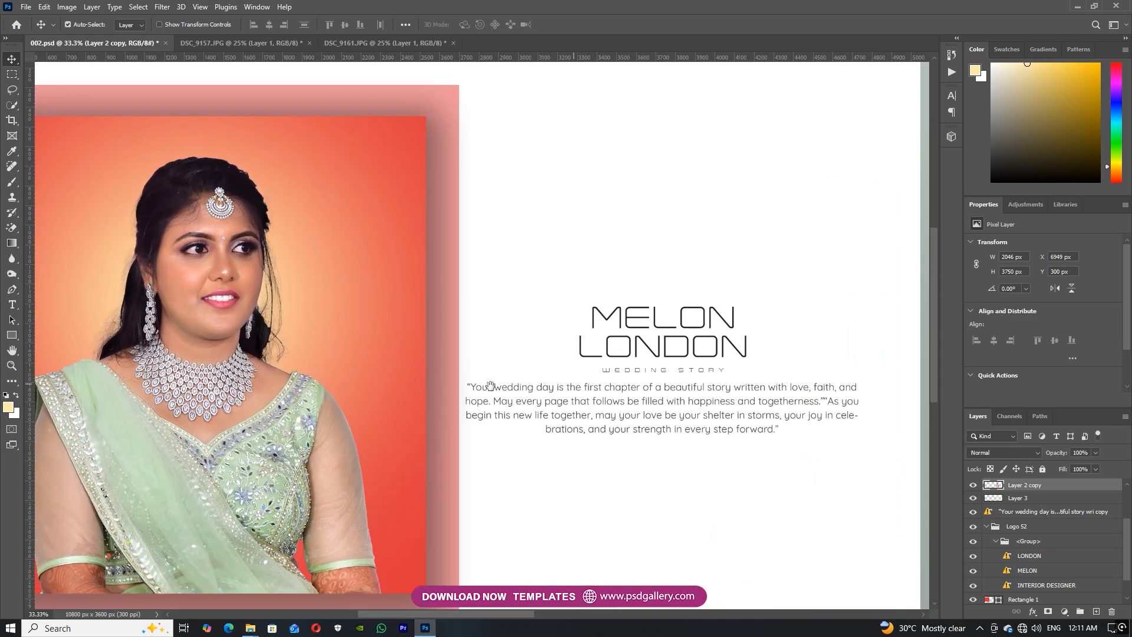
scroll(526, 386, right, 8)
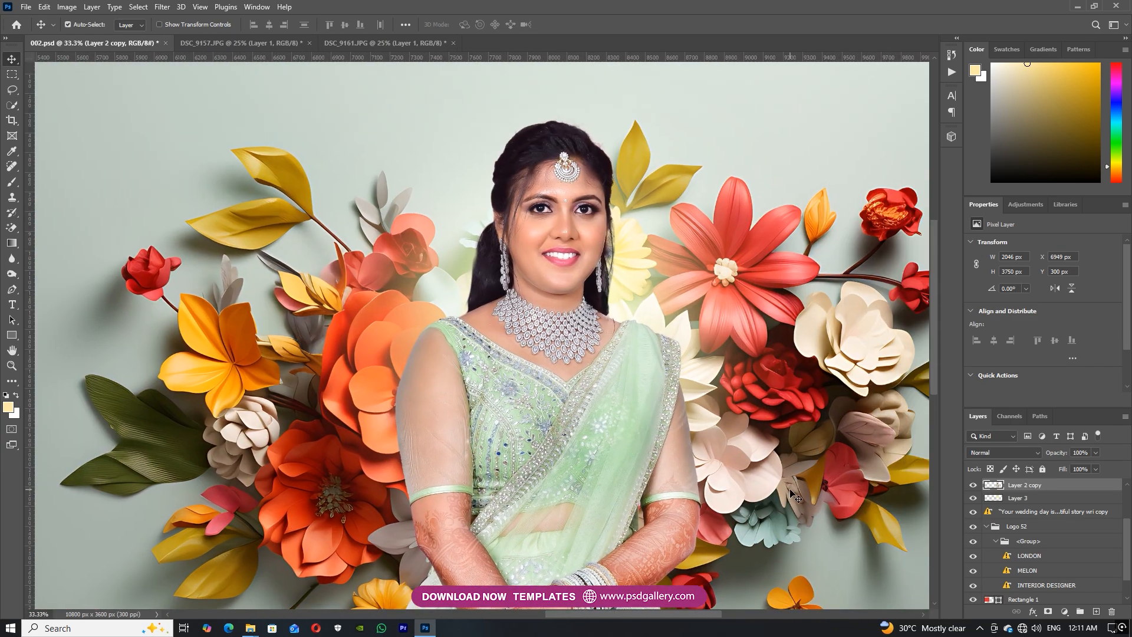